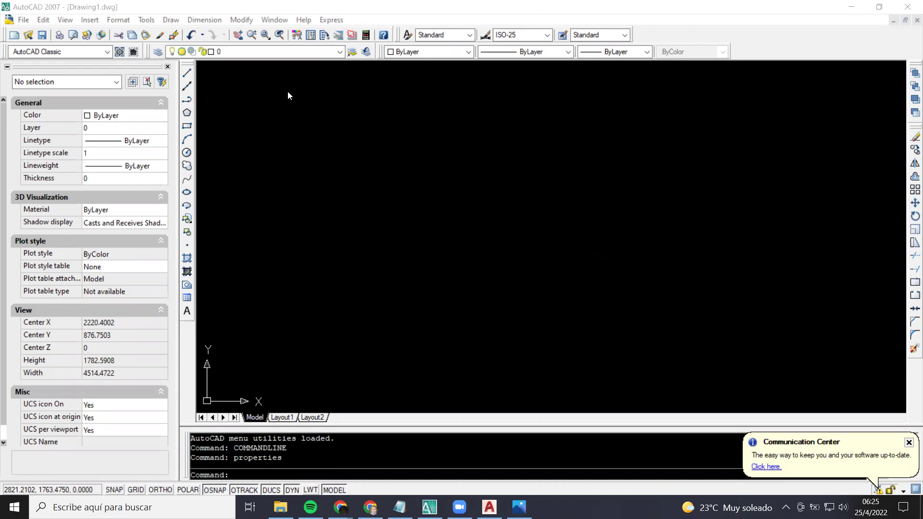
Show the View > Viewports submenu in AutoCAD 2007, pointing at Named Viewports
{"action": "left_click", "coordinate": [64, 20]}
{"action": "left_click", "coordinate": [65, 20]}
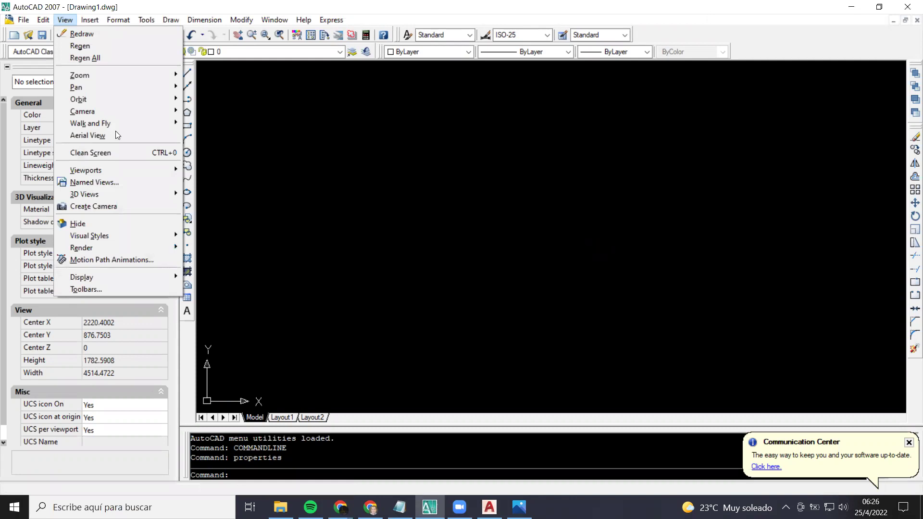
{"action": "key", "text": "Down"}
{"action": "left_click", "coordinate": [118, 169]}
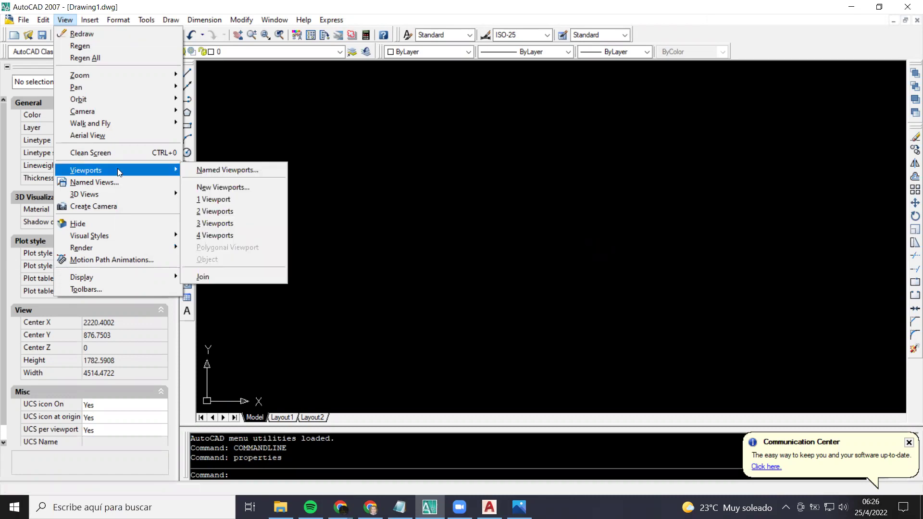
Open the Viewports dialog on Named Viewports, listing only *Active Model Configuration*
{"action": "left_click", "coordinate": [218, 171]}
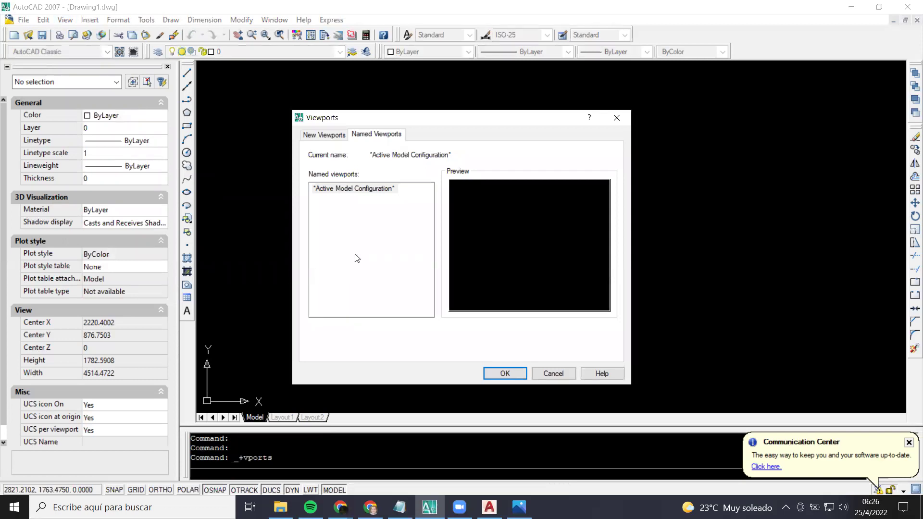
{"action": "left_click", "coordinate": [335, 136]}
{"action": "key", "text": "ctrl+Tab"}
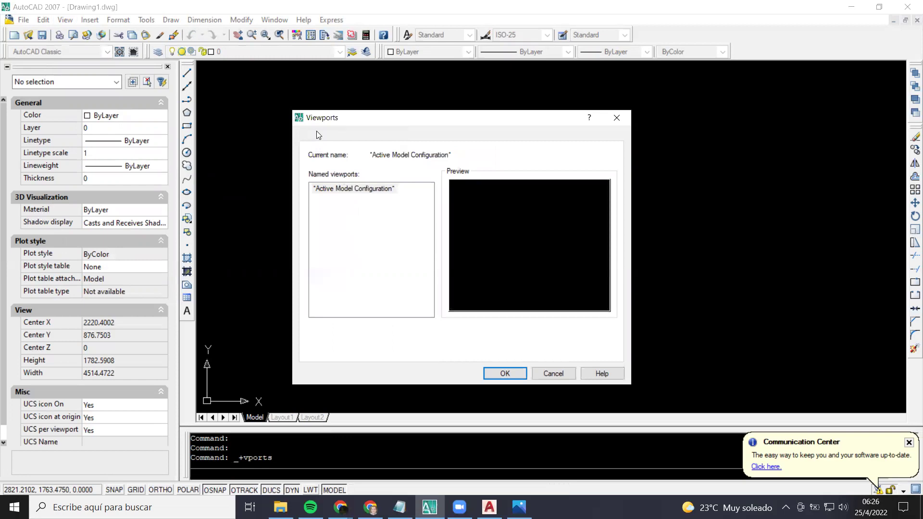
{"action": "key", "text": "ctrl+Tab"}
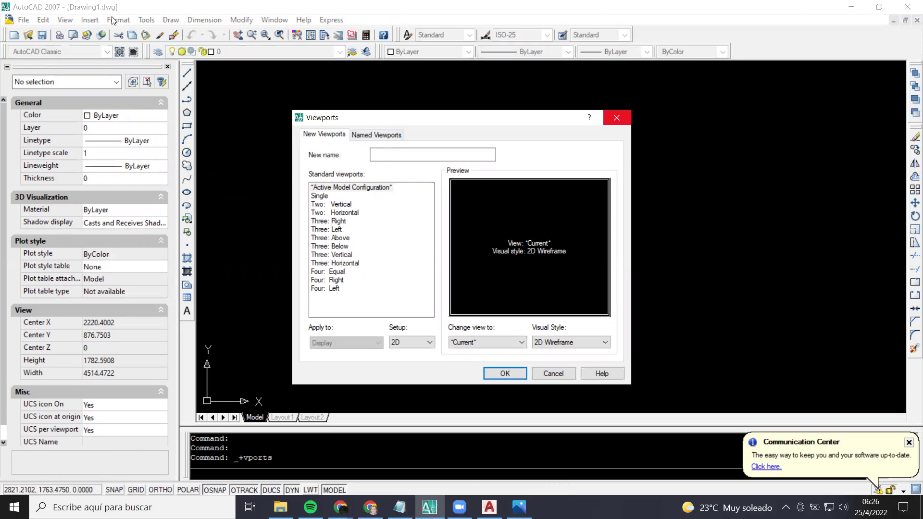
{"action": "key", "text": "Escape"}
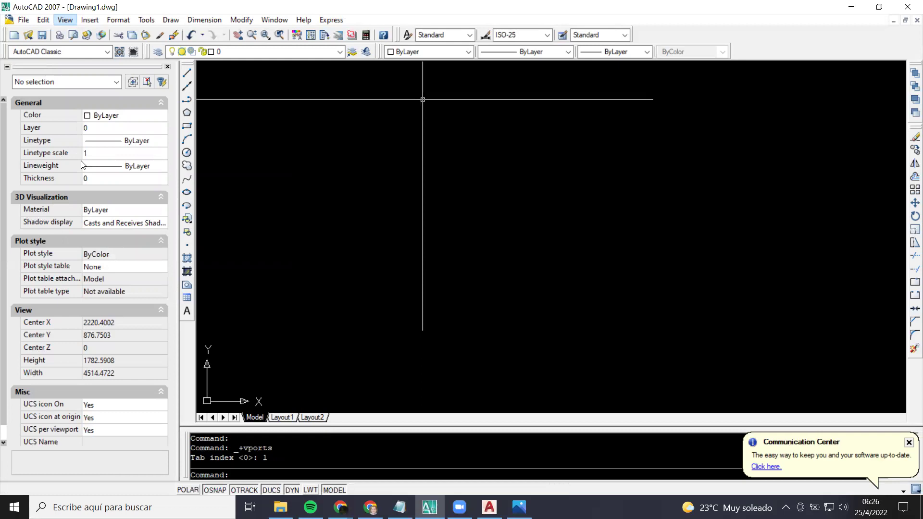
{"action": "key", "text": "alt+v"}
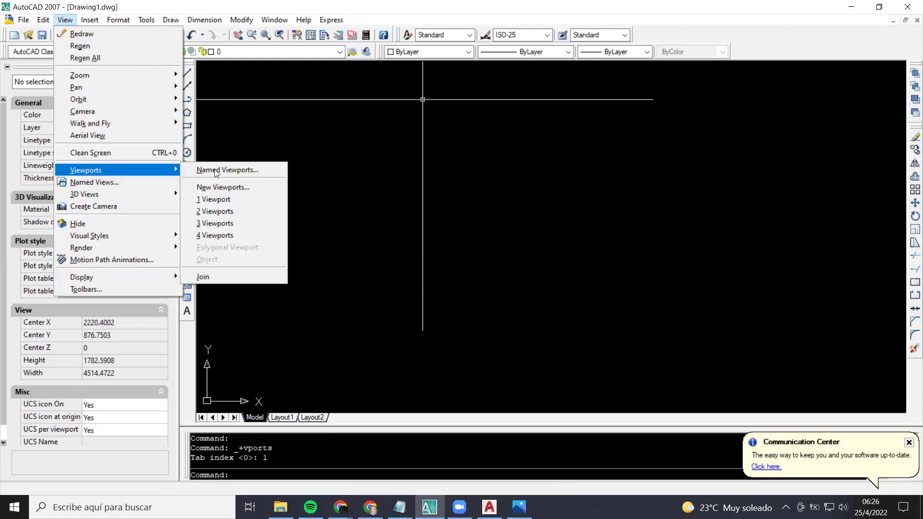
{"action": "left_click", "coordinate": [285, 177]}
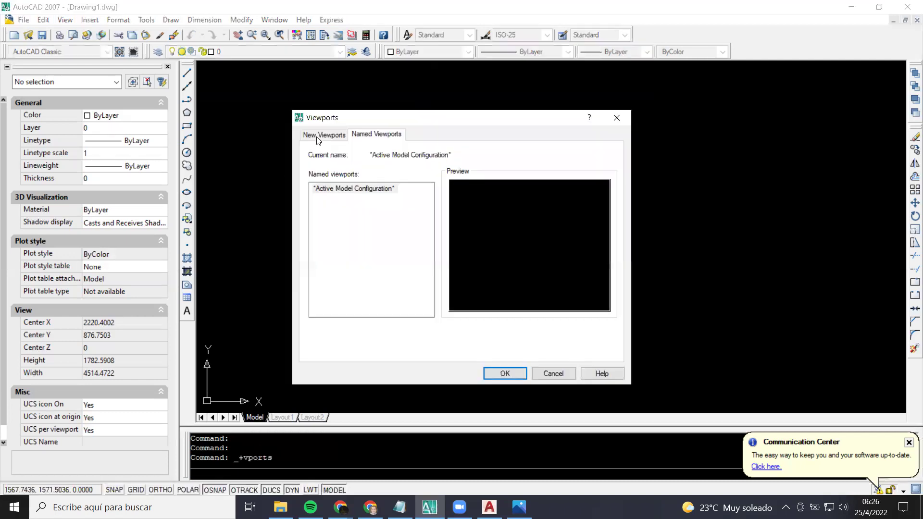
Preview each Standard viewports layout from Two: Vertical through Three: Horizontal
{"action": "left_click", "coordinate": [317, 137]}
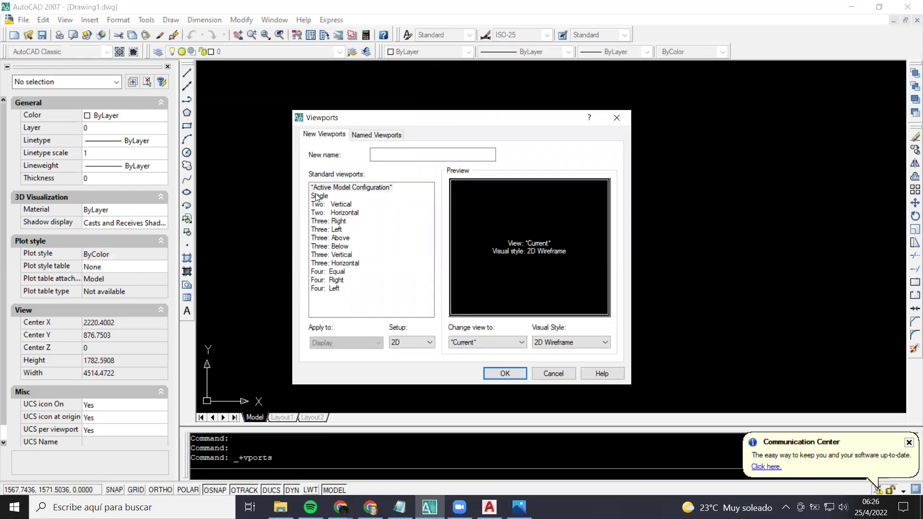
{"action": "left_click", "coordinate": [337, 206]}
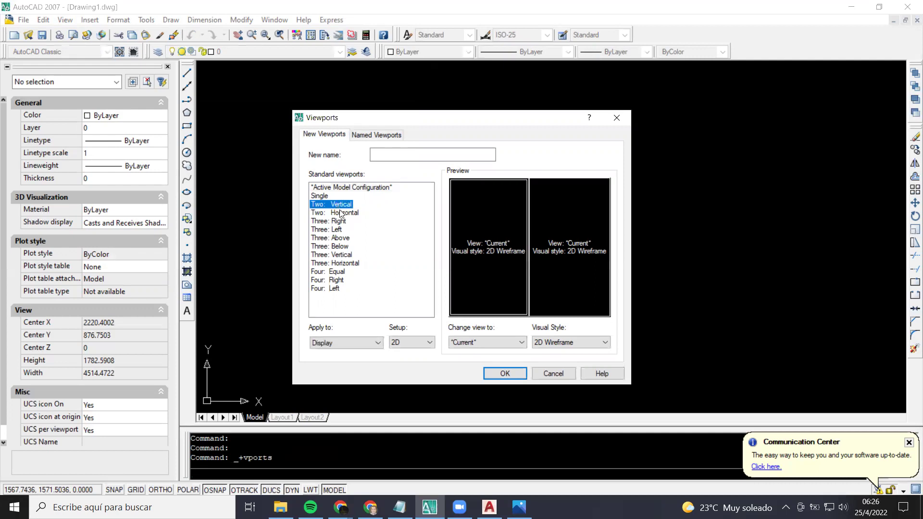
{"action": "left_click", "coordinate": [339, 214]}
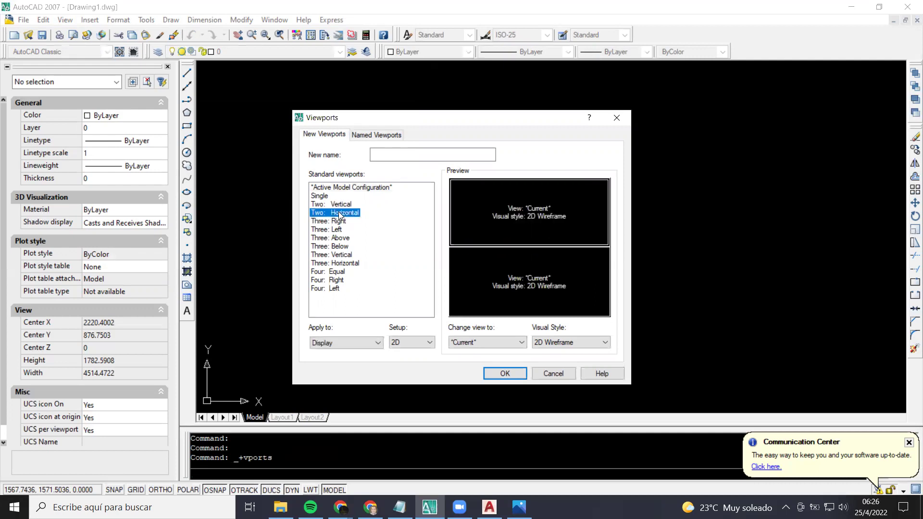
{"action": "left_click", "coordinate": [339, 222]}
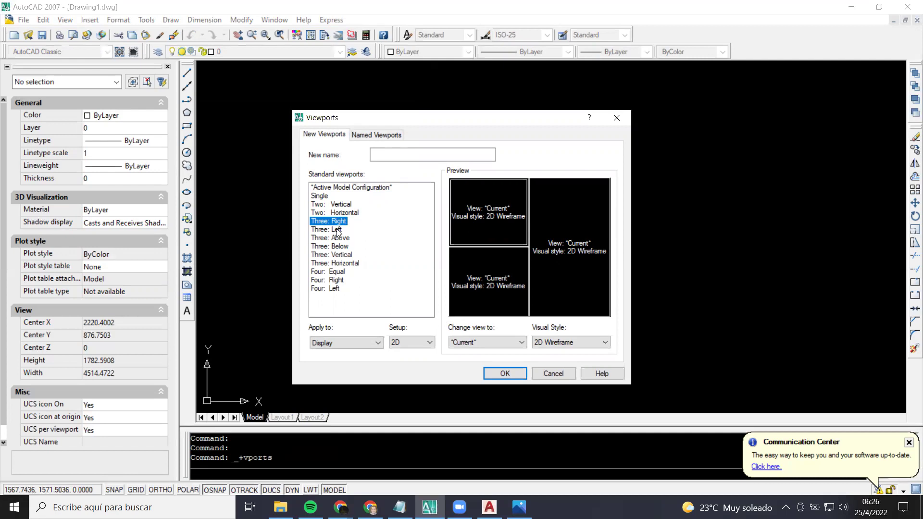
{"action": "left_click", "coordinate": [336, 231]}
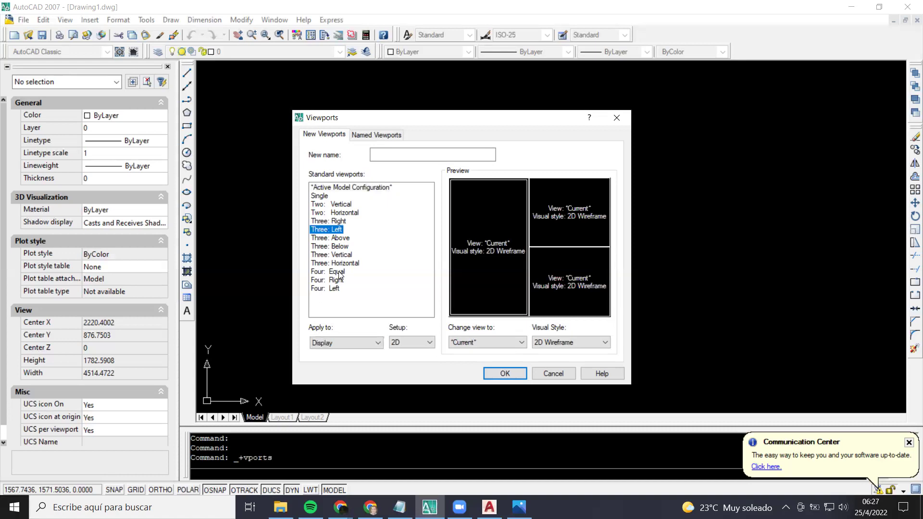
{"action": "left_click", "coordinate": [348, 239]}
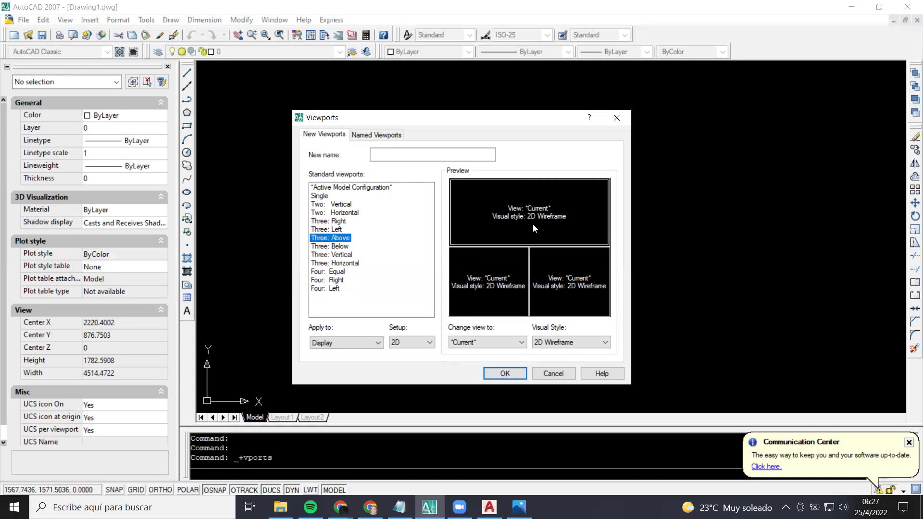
{"action": "left_click", "coordinate": [337, 249]}
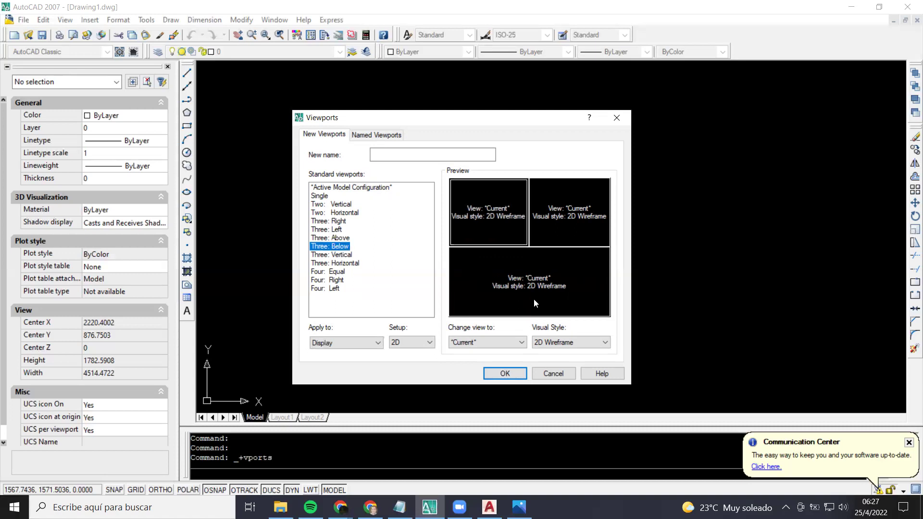
{"action": "left_click", "coordinate": [347, 255]}
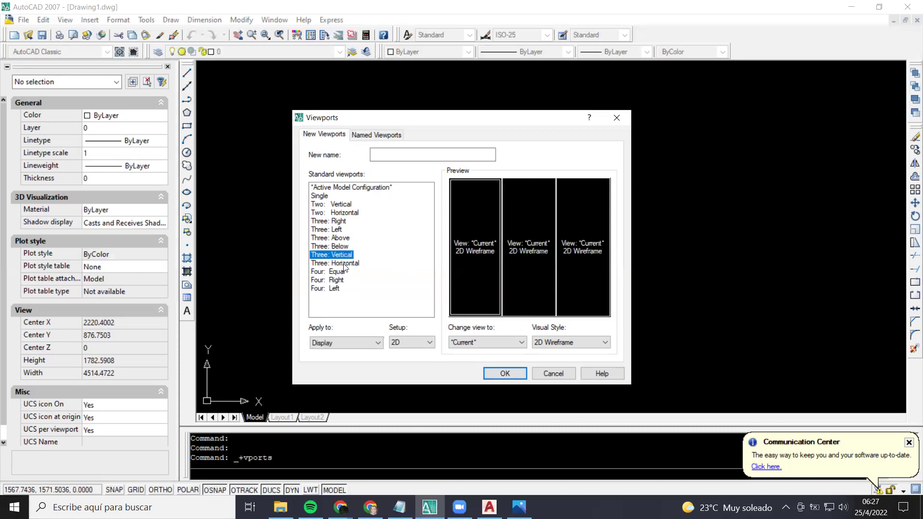
{"action": "left_click", "coordinate": [344, 264]}
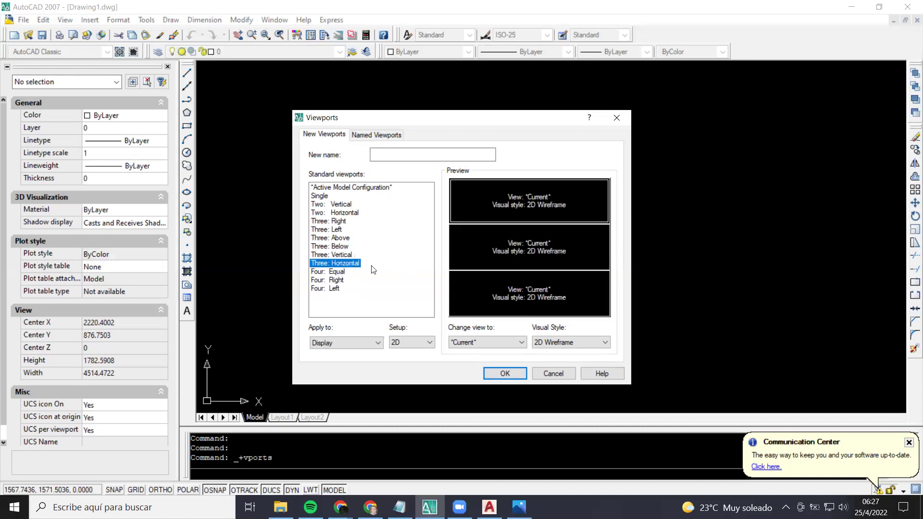
Select Four: Equal in the Standard viewports list
{"action": "key", "text": "Down"}
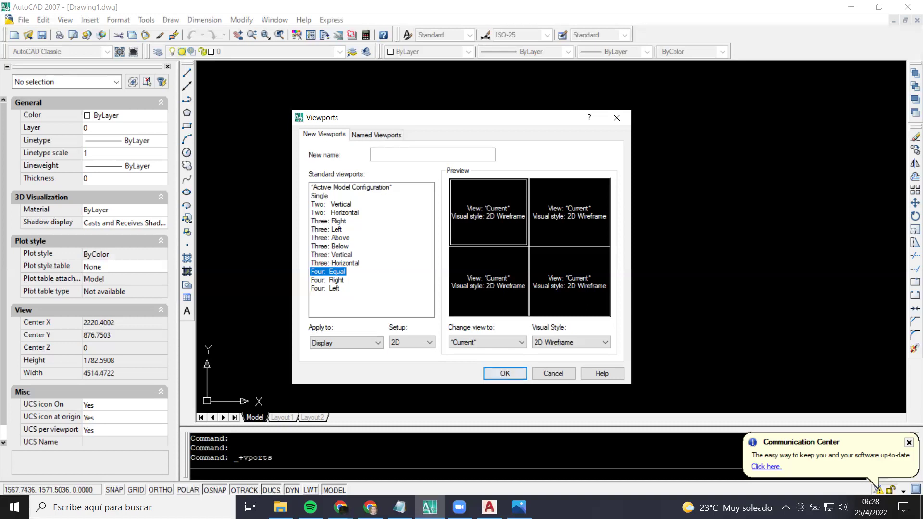
Apply the Four: Equal layout and cycle which viewport is active
{"action": "left_click", "coordinate": [504, 373]}
{"action": "key", "text": "ctrl+r"}
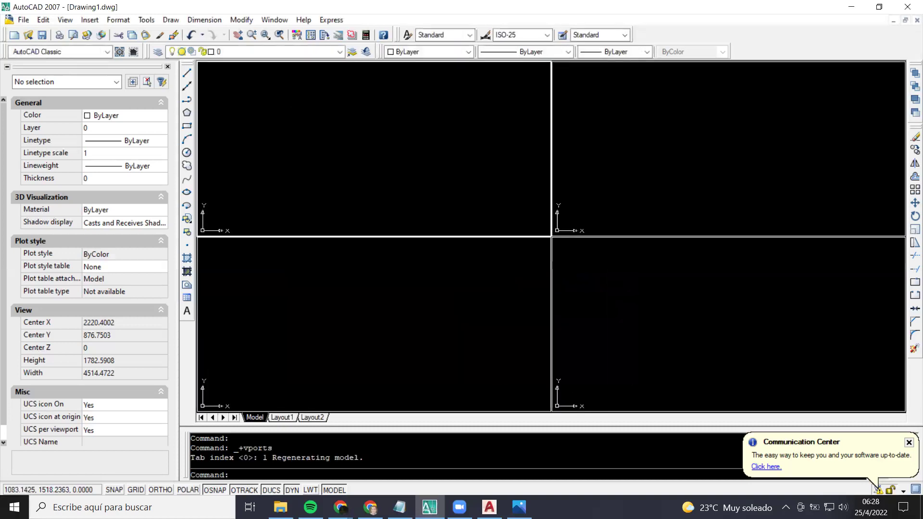
{"action": "left_click", "coordinate": [260, 97]}
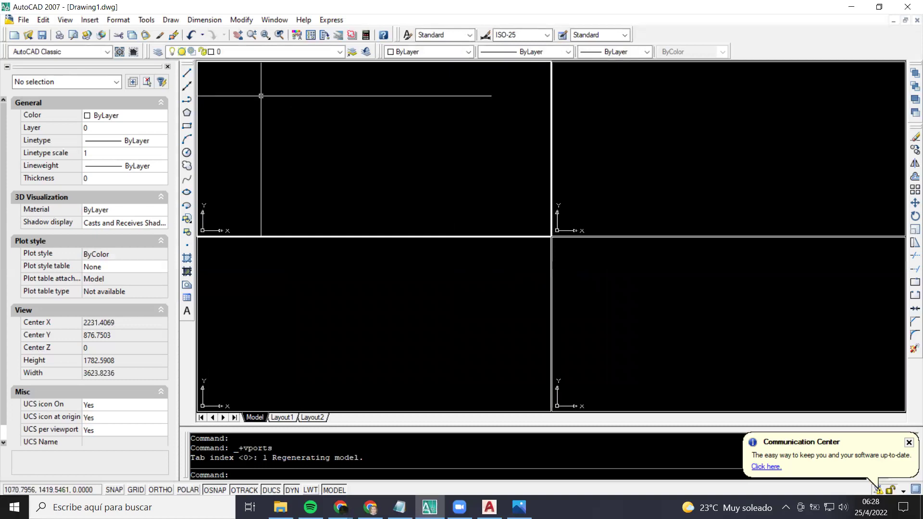
{"action": "key", "text": "ctrl+r"}
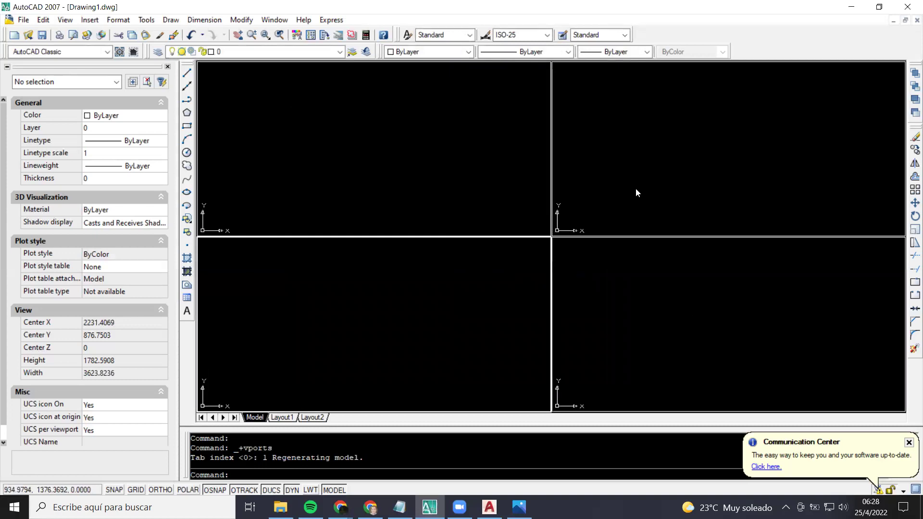
{"action": "key", "text": "ctrl+r"}
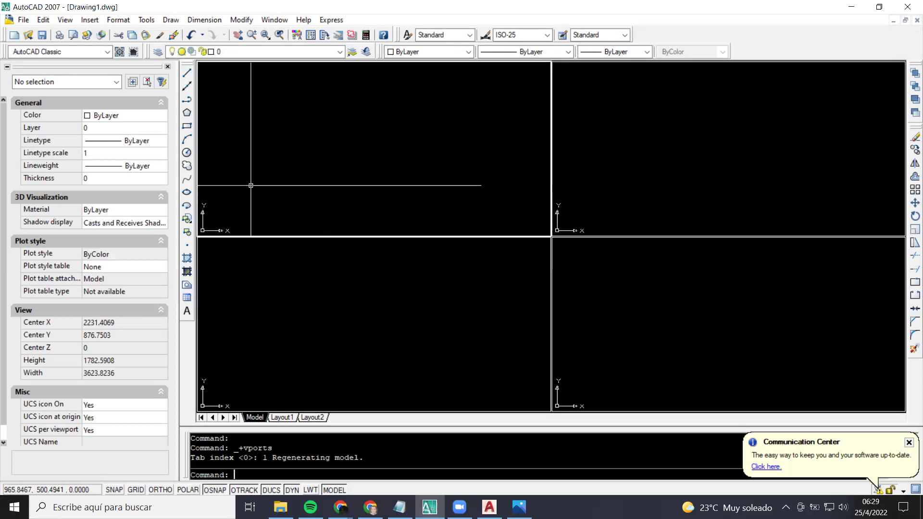
Draw a 50 by 50 square with RECTANG in the top-left viewport and zoom in on it
{"action": "type", "text": "rec"}
{"action": "key", "text": "Return"}
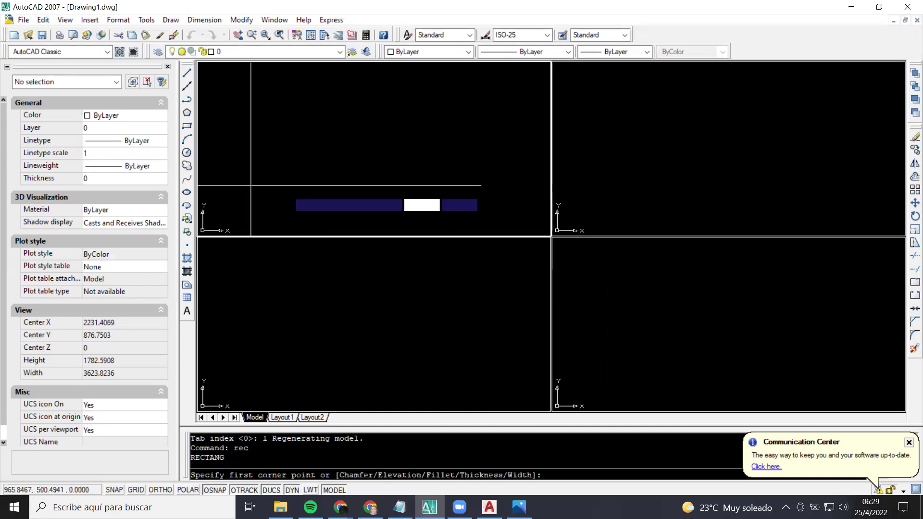
{"action": "left_click", "coordinate": [287, 190]}
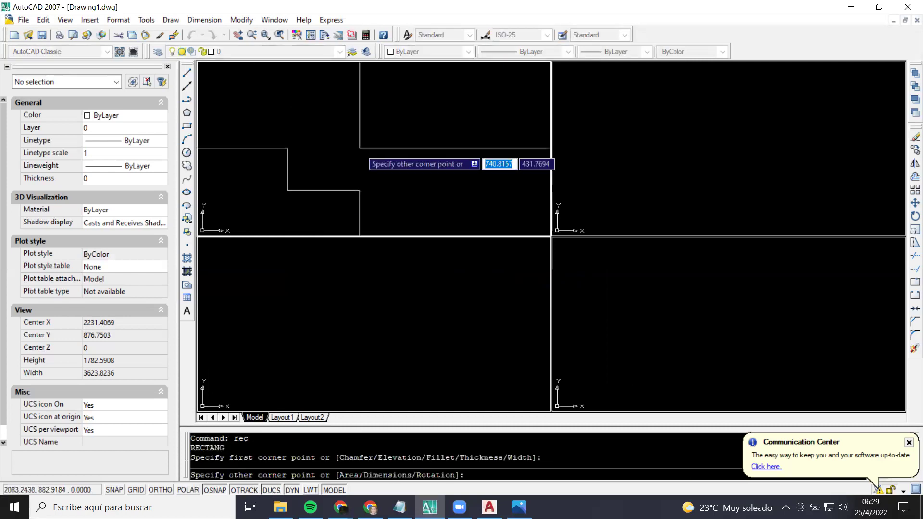
{"action": "type", "text": "50"}
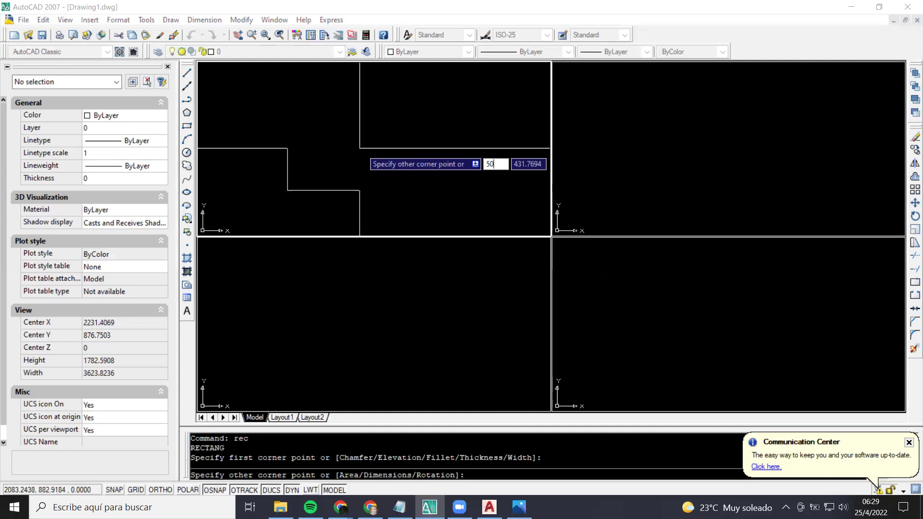
{"action": "type", "text": ",50"}
{"action": "key", "text": "Return"}
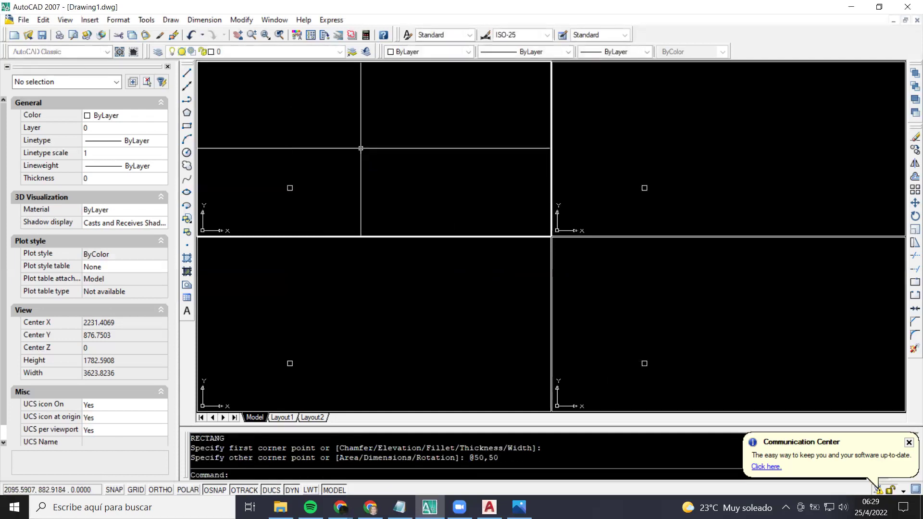
{"action": "scroll", "coordinate": [368, 165], "scroll_direction": "up", "scroll_amount": 5}
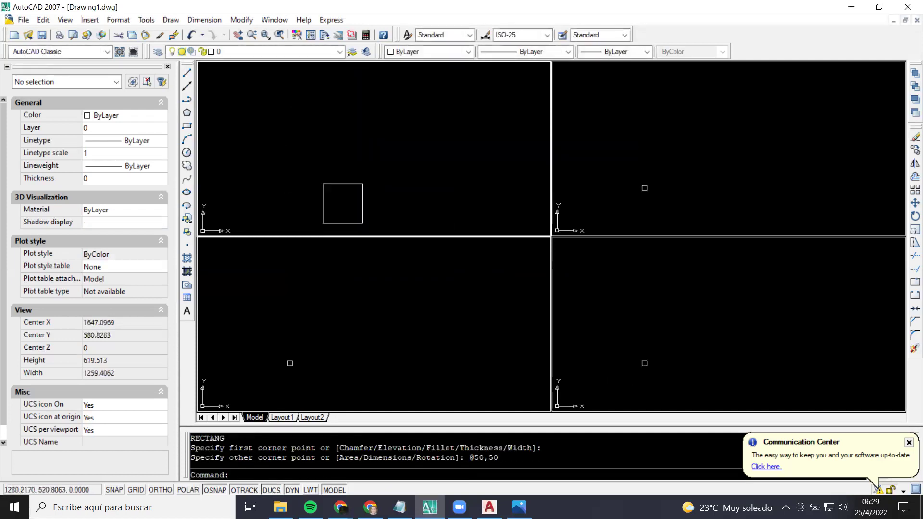
{"action": "middle_click_drag", "start_coordinate": [368, 166], "coordinate": [376, 137]}
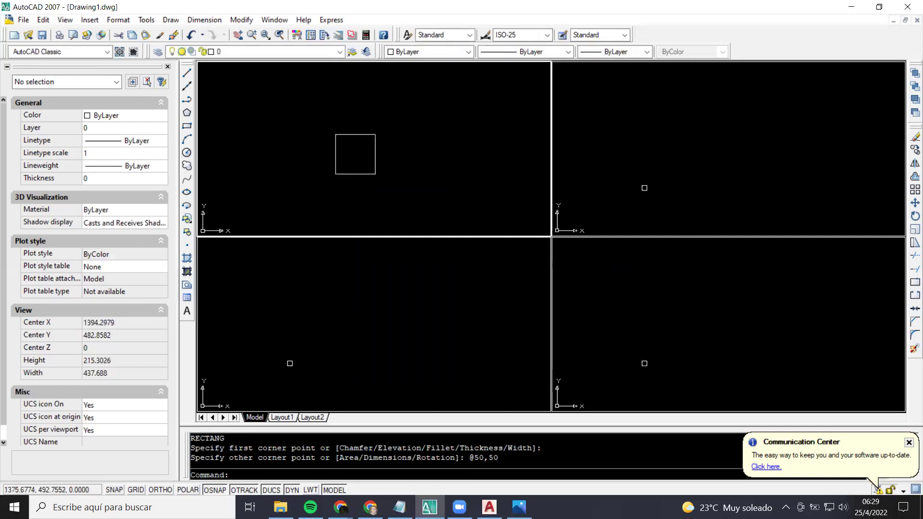
{"action": "scroll", "coordinate": [540, 182], "scroll_direction": "up", "scroll_amount": 2}
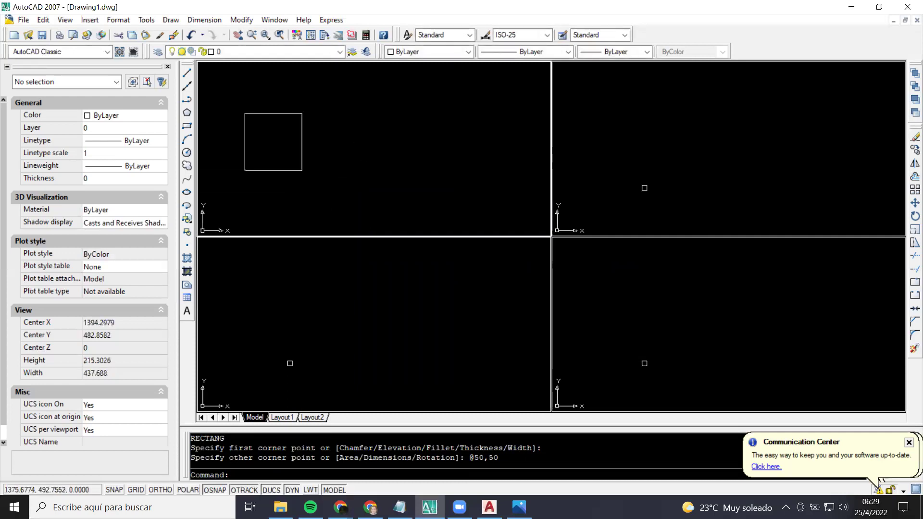
Zoom and pan the top-right, bottom-left and bottom-right viewports onto the square
{"action": "left_click", "coordinate": [656, 176]}
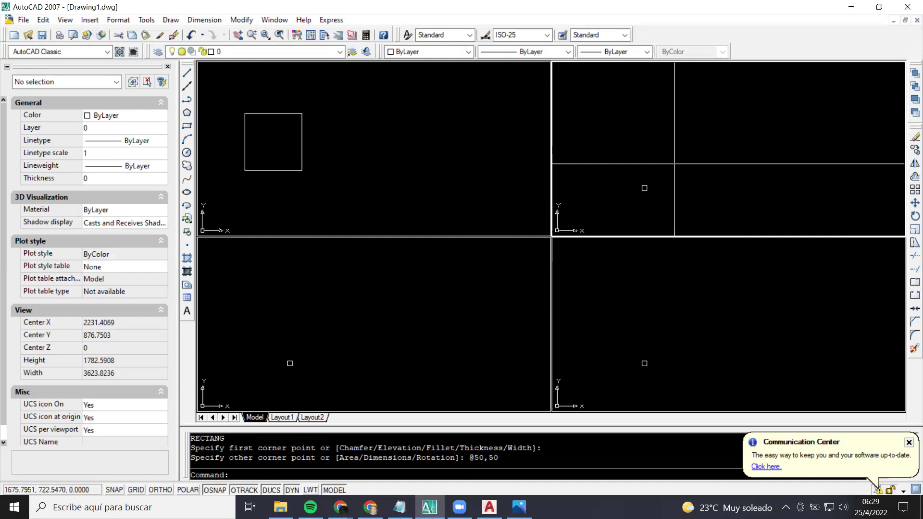
{"action": "left_click", "coordinate": [675, 164]}
{"action": "key", "text": "Escape"}
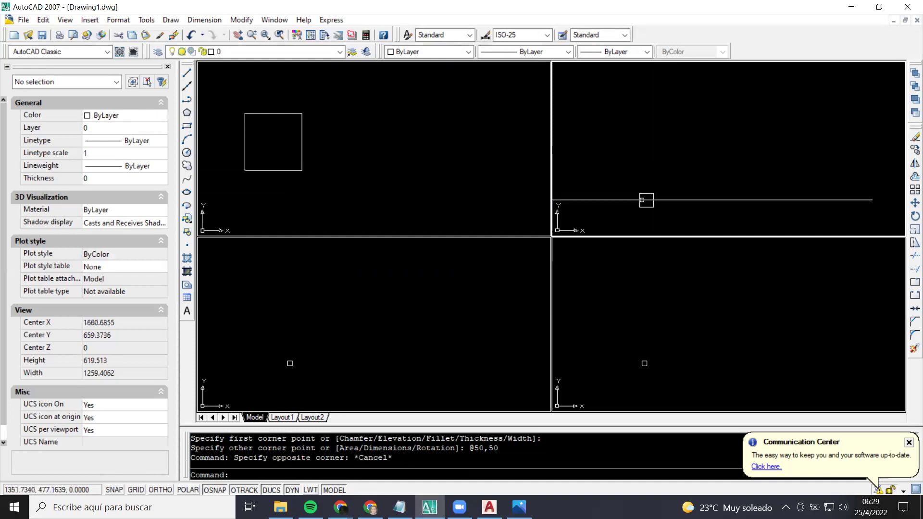
{"action": "scroll", "coordinate": [649, 161], "scroll_direction": "up", "scroll_amount": 5}
{"action": "middle_click_drag", "start_coordinate": [658, 164], "coordinate": [657, 159]}
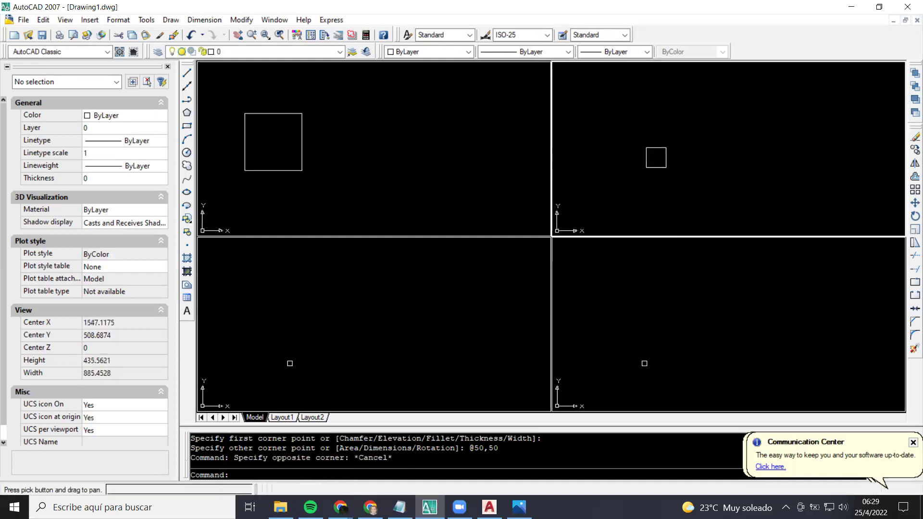
{"action": "scroll", "coordinate": [649, 160], "scroll_direction": "up", "scroll_amount": 2}
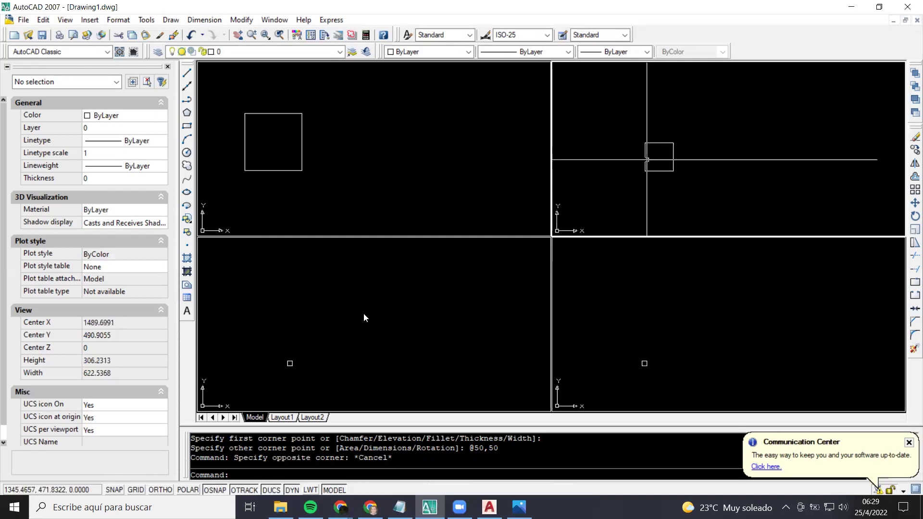
{"action": "left_click", "coordinate": [277, 360]}
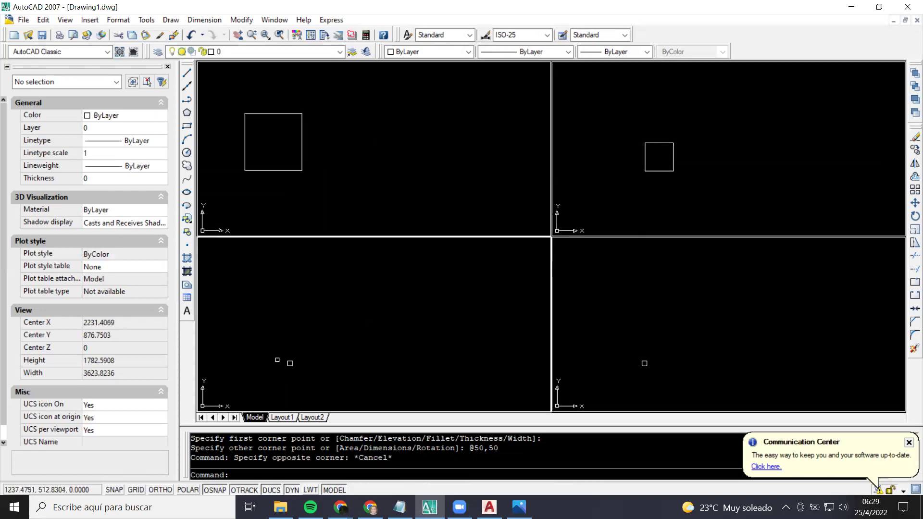
{"action": "scroll", "coordinate": [277, 359], "scroll_direction": "up", "scroll_amount": 10}
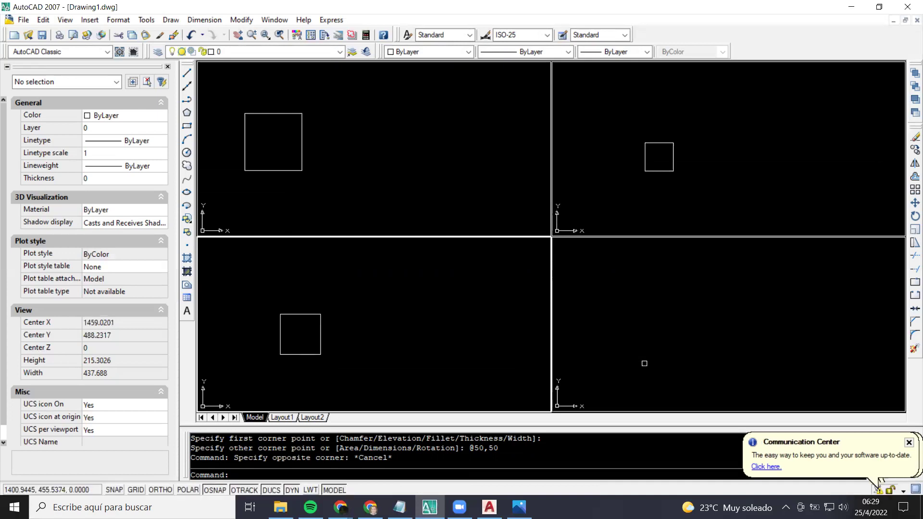
{"action": "scroll", "coordinate": [569, 360], "scroll_direction": "up", "scroll_amount": 2}
{"action": "left_click", "coordinate": [624, 358]}
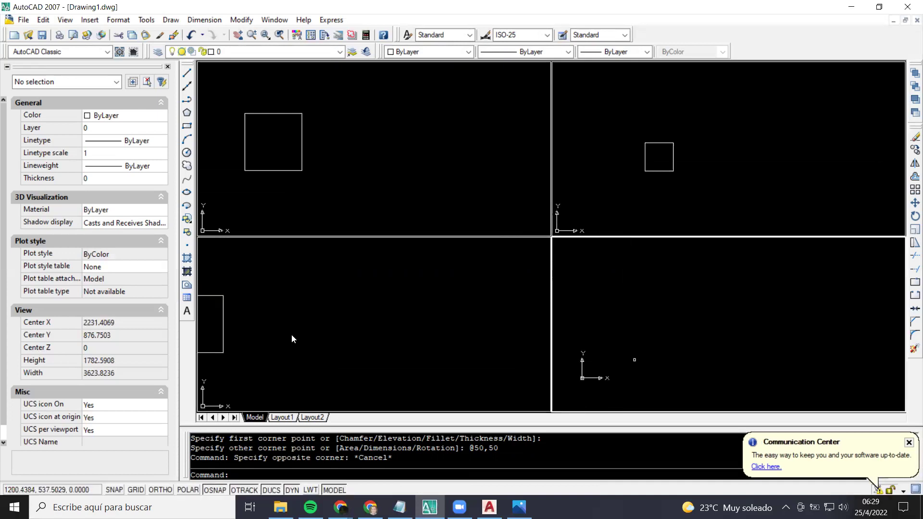
{"action": "scroll", "coordinate": [316, 303], "scroll_direction": "up", "scroll_amount": 2}
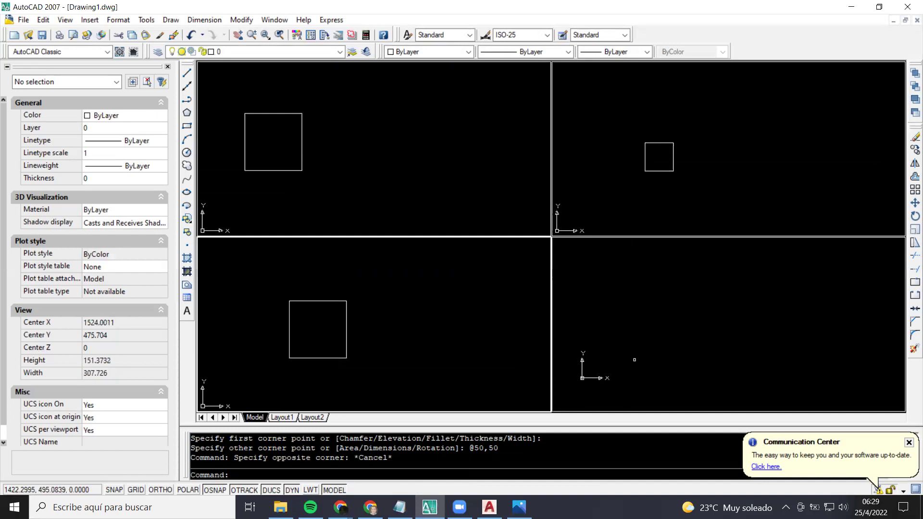
{"action": "middle_click_drag", "start_coordinate": [634, 360], "coordinate": [634, 359]}
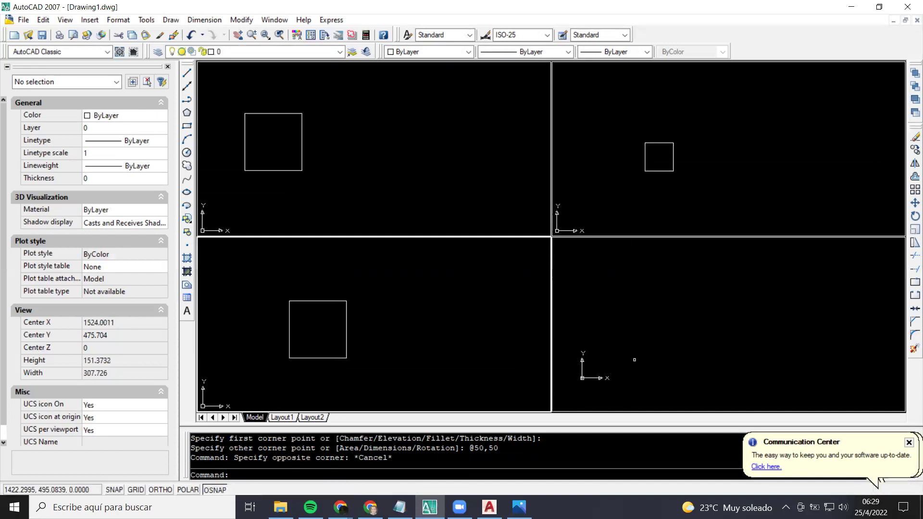
{"action": "scroll", "coordinate": [549, 369], "scroll_direction": "up", "scroll_amount": 2}
Refine zoom and pan in each viewport until the square is centred in all four
{"action": "left_click", "coordinate": [677, 169]}
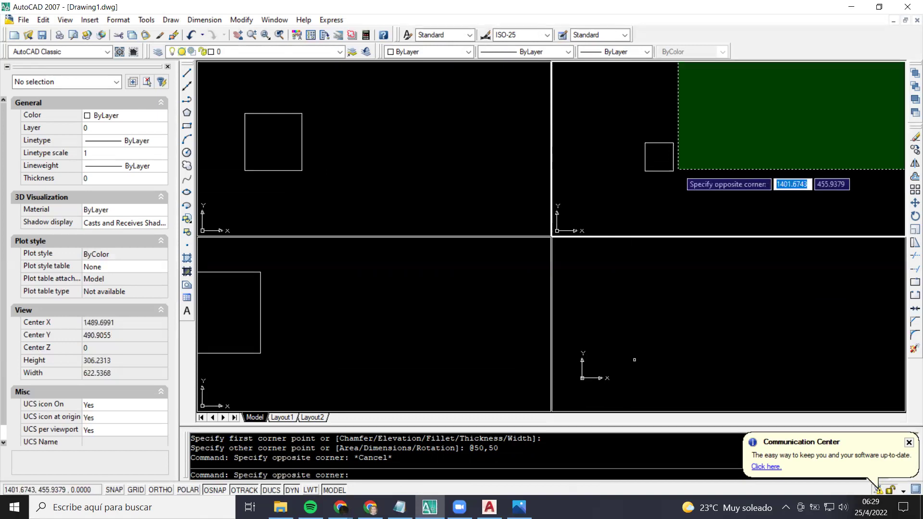
{"action": "key", "text": "Escape"}
{"action": "left_click", "coordinate": [595, 125]}
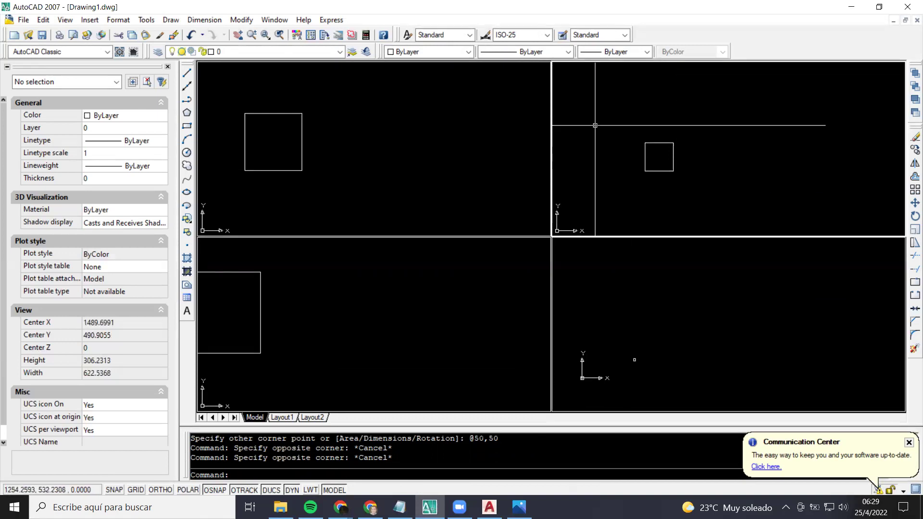
{"action": "left_click", "coordinate": [595, 126]}
{"action": "left_click", "coordinate": [554, 86]}
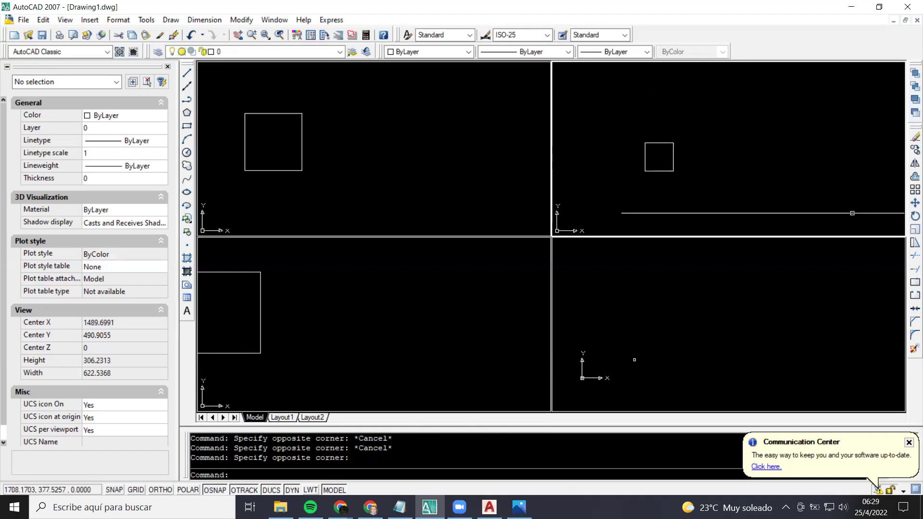
{"action": "scroll", "coordinate": [622, 140], "scroll_direction": "up", "scroll_amount": 3}
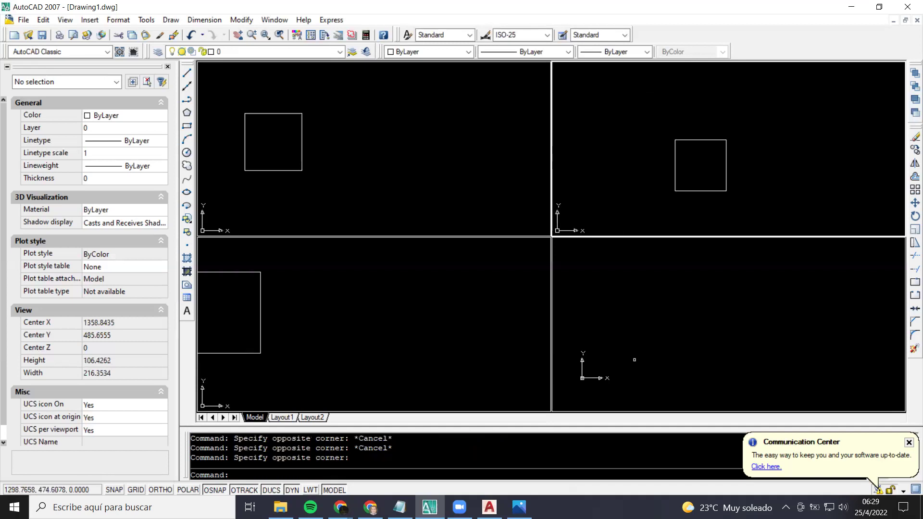
{"action": "left_click", "coordinate": [267, 144]}
{"action": "scroll", "coordinate": [231, 144], "scroll_direction": "up", "scroll_amount": 2}
{"action": "left_click", "coordinate": [244, 283]}
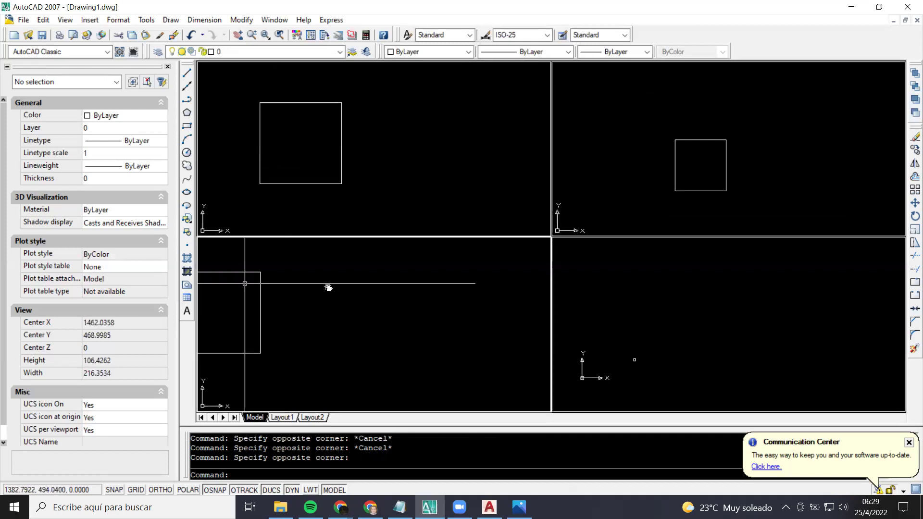
{"action": "middle_click_drag", "start_coordinate": [243, 283], "coordinate": [331, 288]}
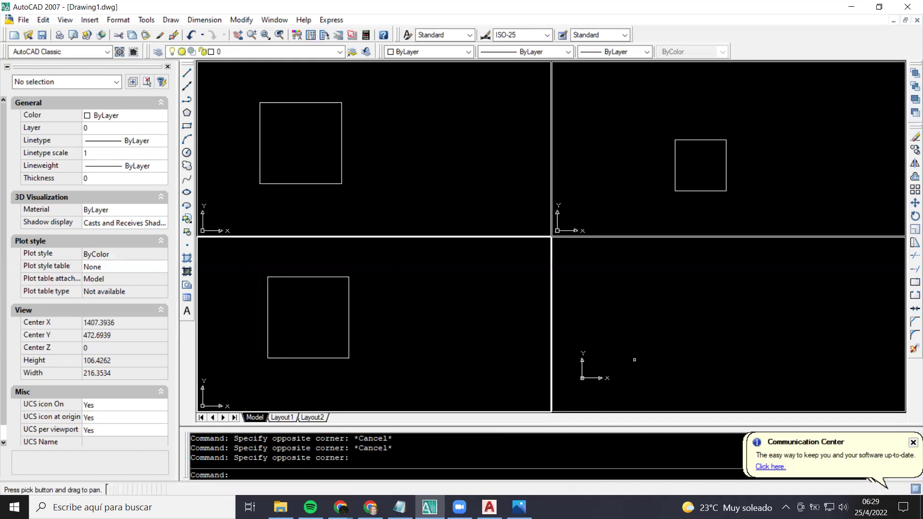
{"action": "key", "text": "ctrl+r"}
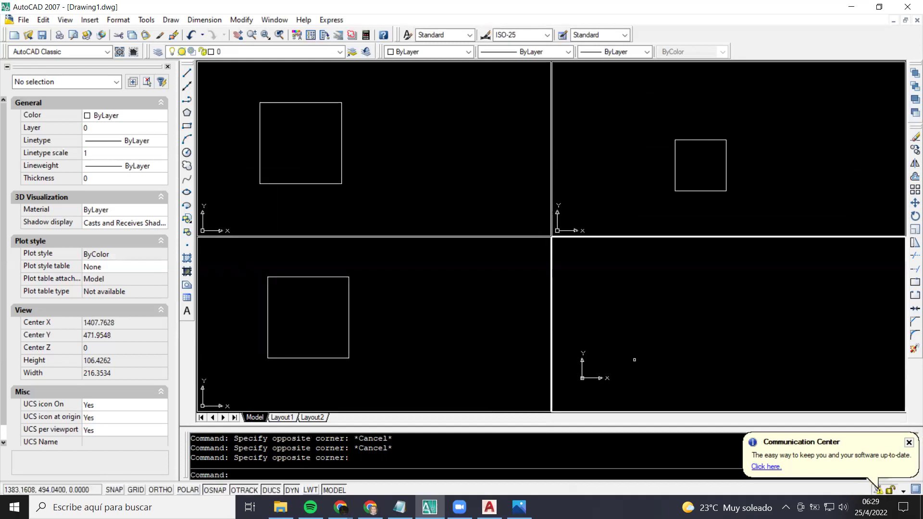
{"action": "double_click", "coordinate": [668, 298]}
{"action": "scroll", "coordinate": [628, 357], "scroll_direction": "up", "scroll_amount": 2}
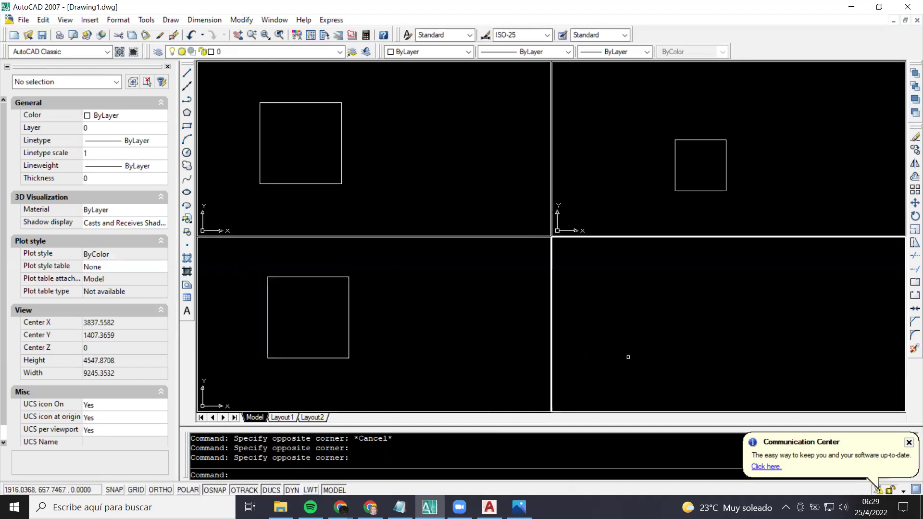
{"action": "scroll", "coordinate": [628, 357], "scroll_direction": "up", "scroll_amount": 3}
{"action": "scroll", "coordinate": [647, 358], "scroll_direction": "up", "scroll_amount": 3}
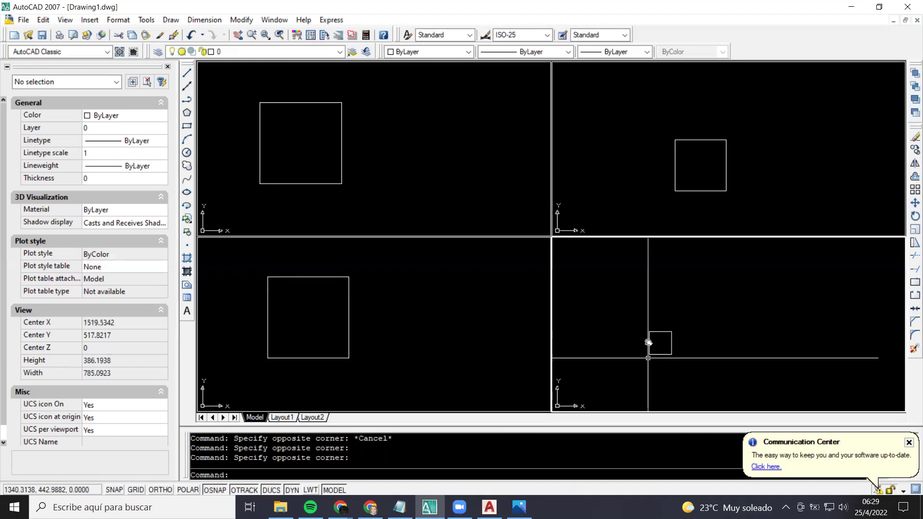
{"action": "middle_click_drag", "start_coordinate": [649, 340], "coordinate": [653, 320]}
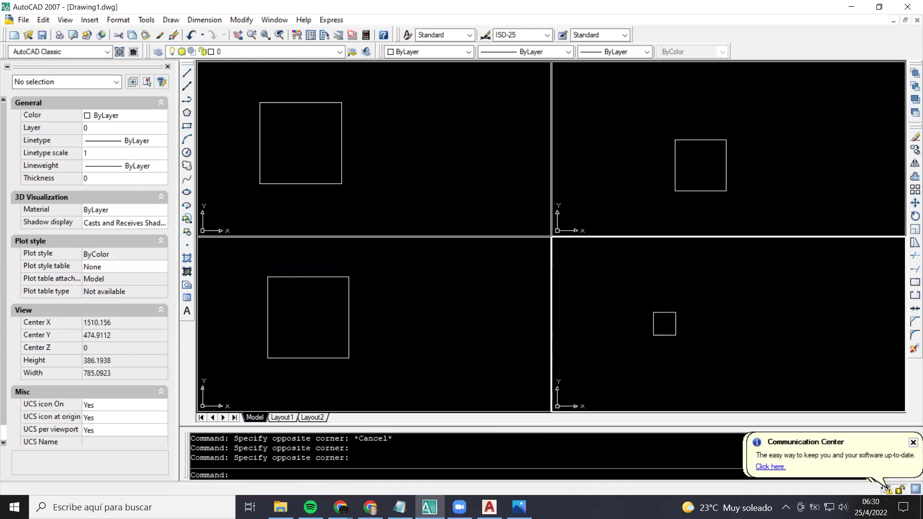
Set the bottom-right viewport to the Conceptual visual style and nudge its view
{"action": "left_click", "coordinate": [66, 19]}
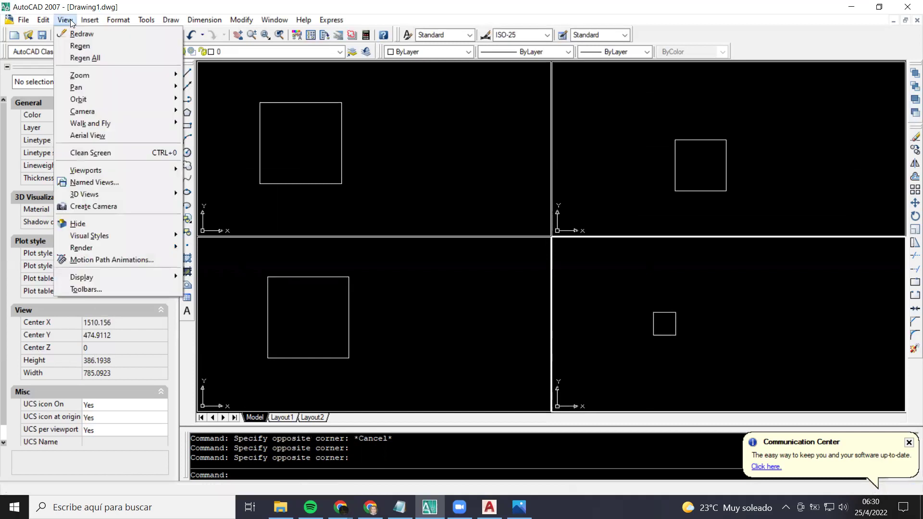
{"action": "mouse_move", "coordinate": [89, 235]}
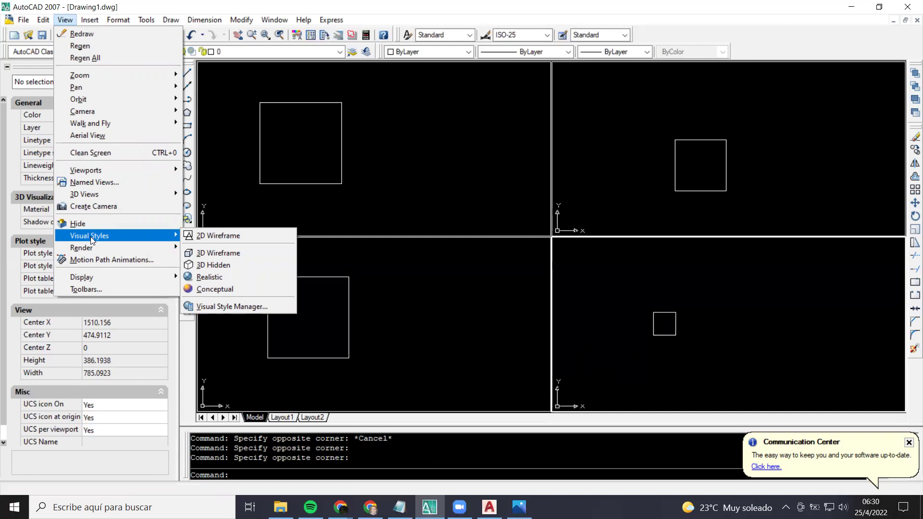
{"action": "left_click", "coordinate": [235, 291]}
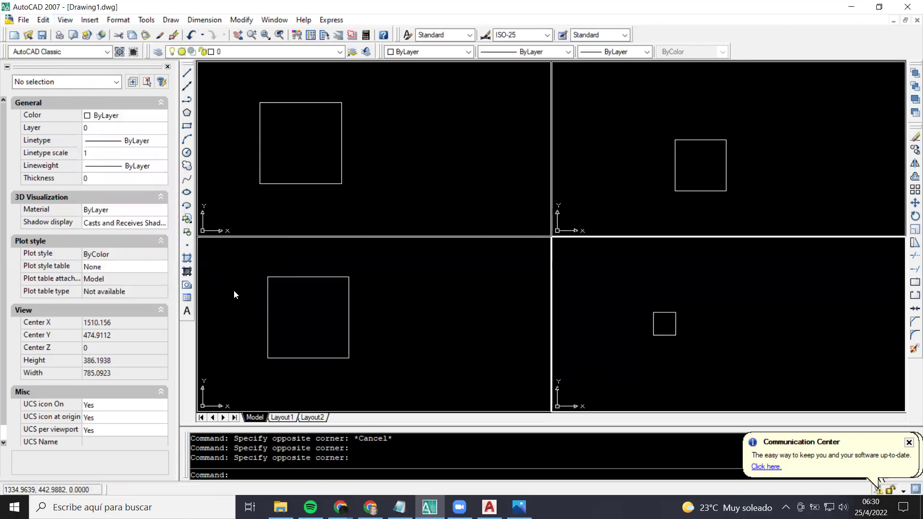
{"action": "left_click", "coordinate": [575, 355]}
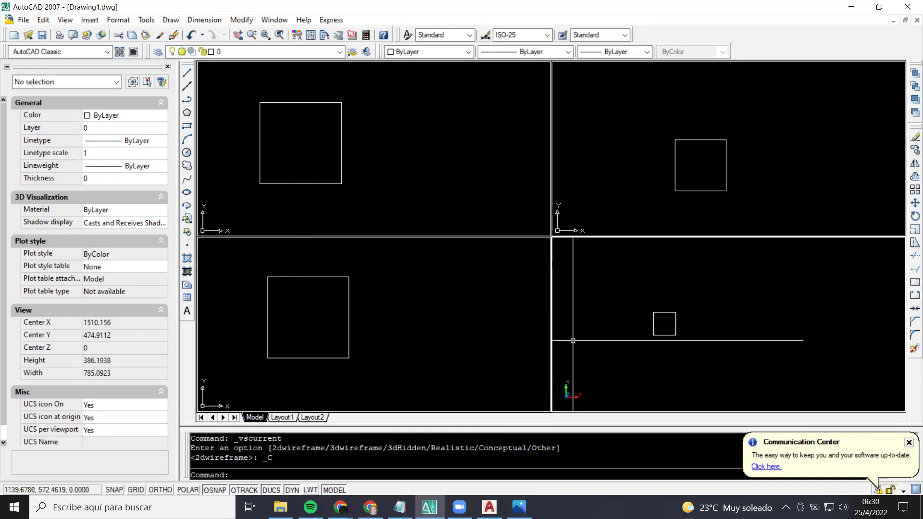
{"action": "middle_click_drag", "start_coordinate": [572, 372], "coordinate": [573, 379]}
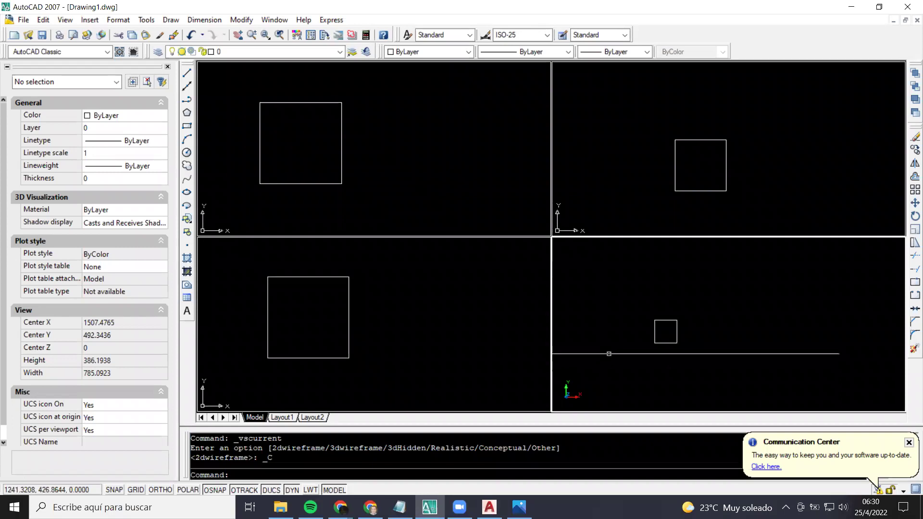
Switch the bottom-right viewport to the SW Isometric 3D view
{"action": "left_click", "coordinate": [65, 20]}
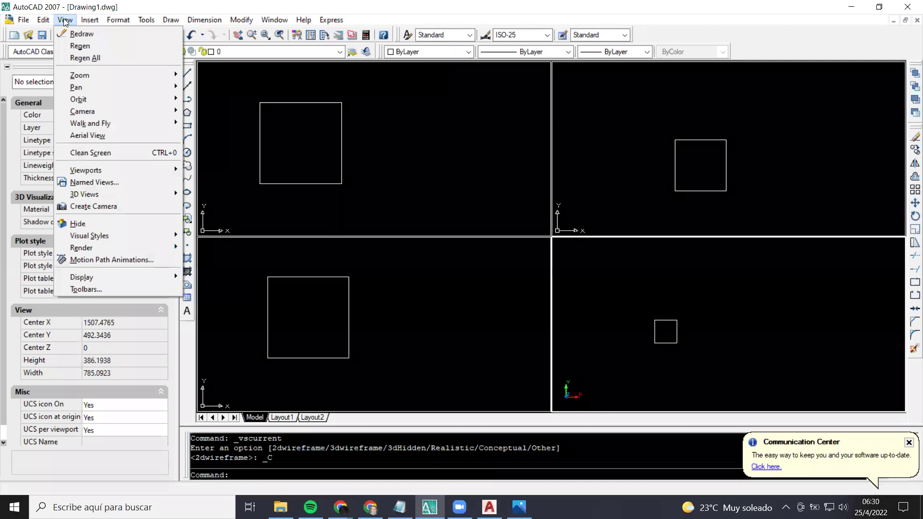
{"action": "left_click", "coordinate": [109, 194]}
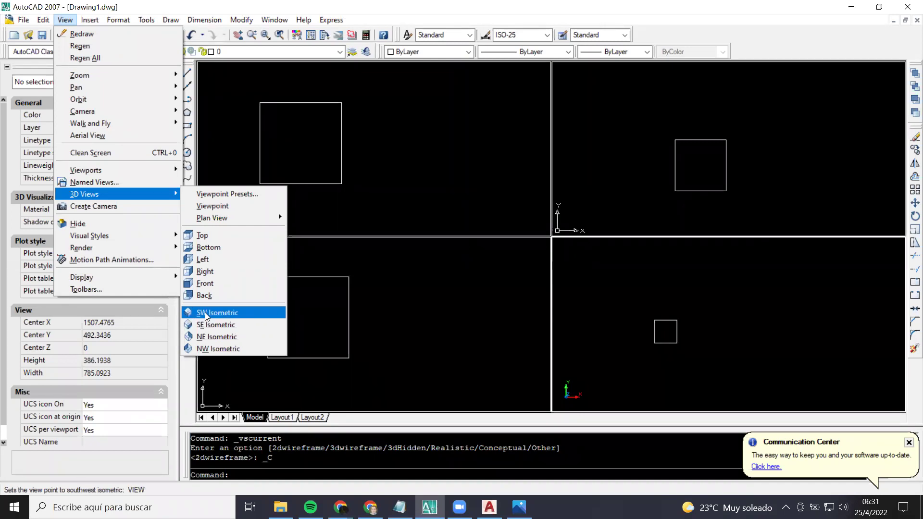
{"action": "left_click", "coordinate": [555, 310]}
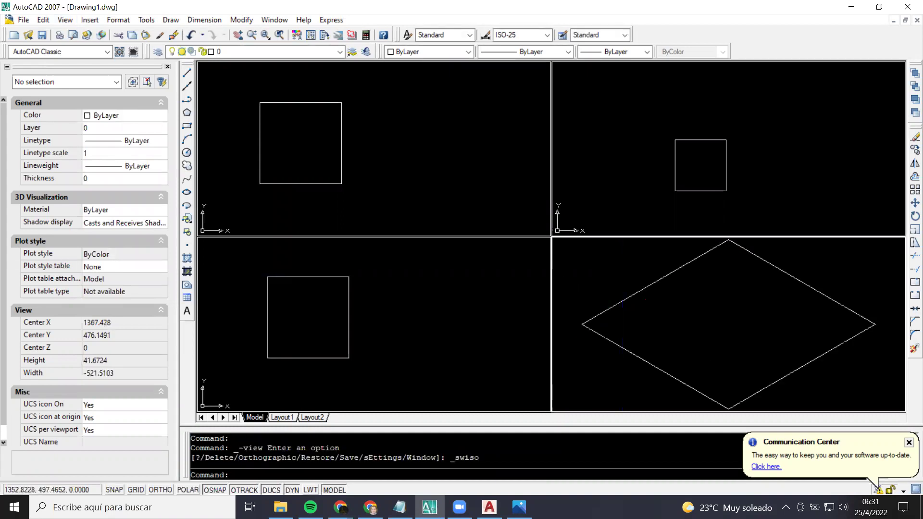
Zoom out, dismiss the View menu without changes, and make the bottom-left viewport active
{"action": "scroll", "coordinate": [622, 313], "scroll_direction": "down", "scroll_amount": 2}
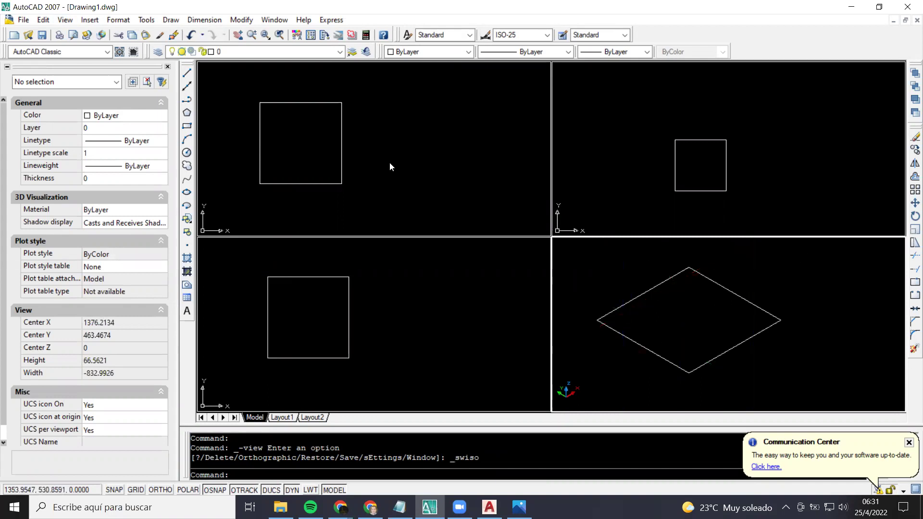
{"action": "left_click", "coordinate": [357, 131]}
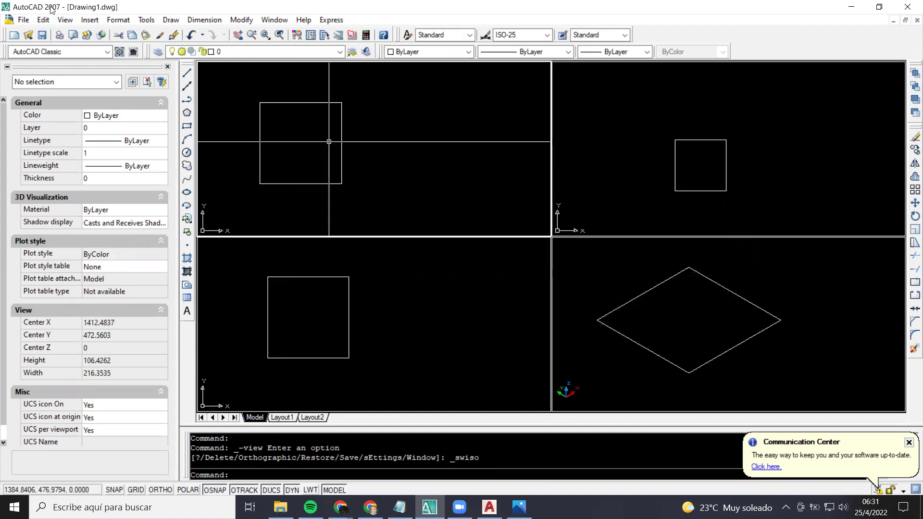
{"action": "left_click", "coordinate": [72, 22]}
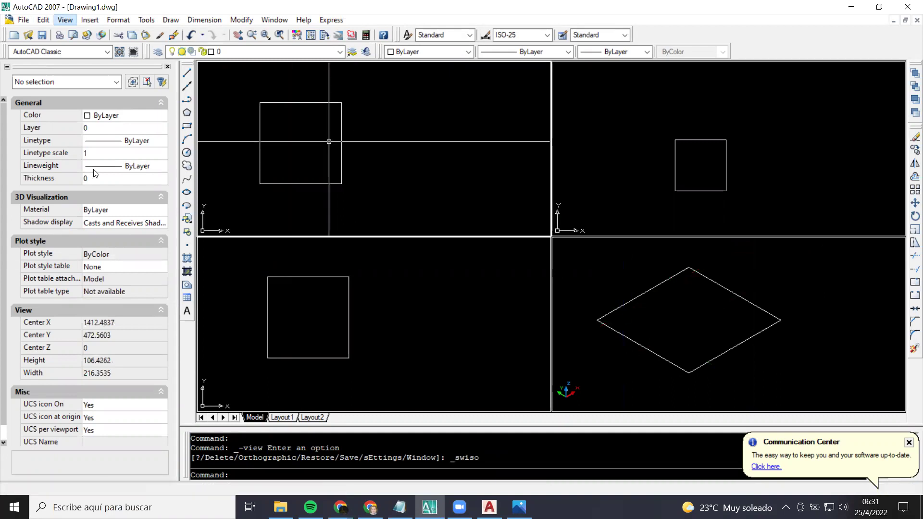
{"action": "mouse_move", "coordinate": [85, 194]}
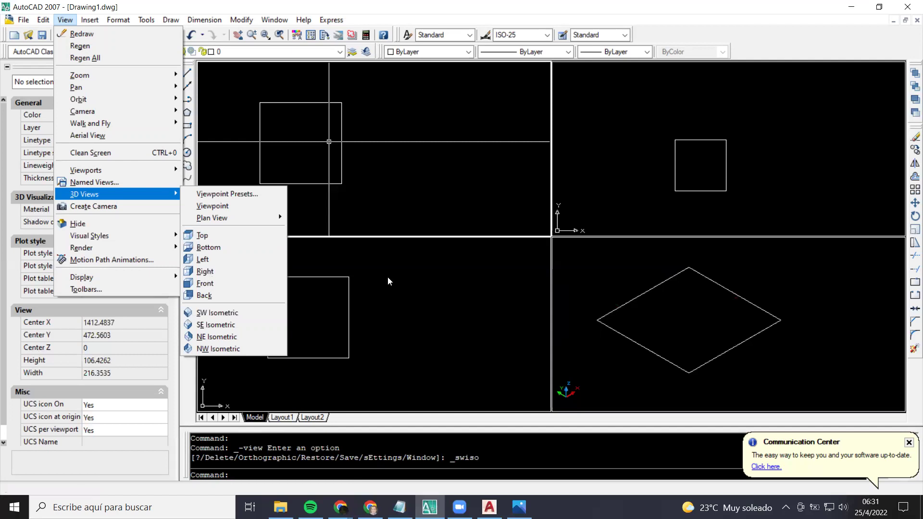
{"action": "left_click", "coordinate": [378, 287]}
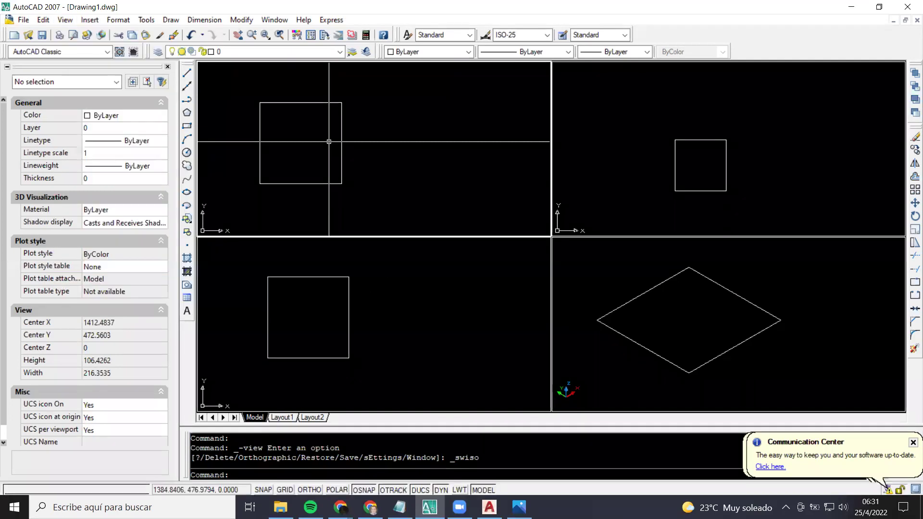
{"action": "left_click", "coordinate": [388, 285]}
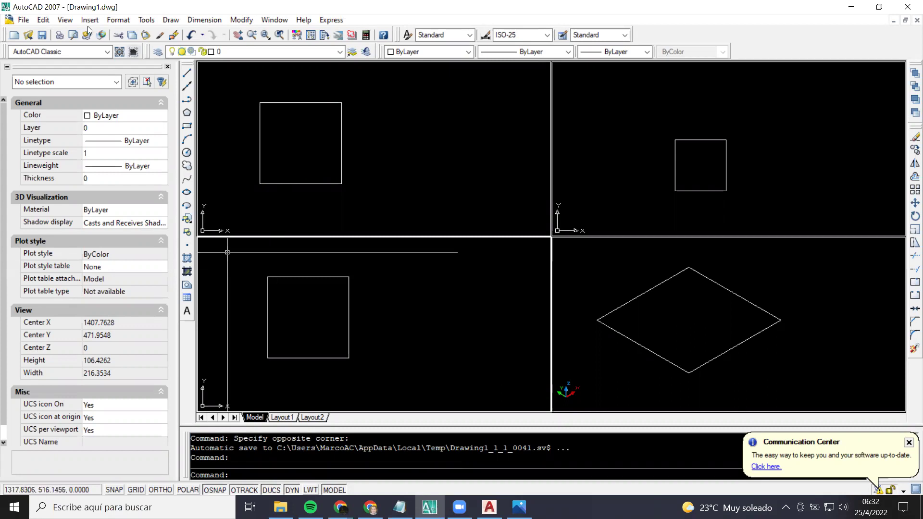
Set the bottom-left viewport to the Front view and pan the top-left view so the square shifts right
{"action": "left_click", "coordinate": [68, 21]}
{"action": "left_click", "coordinate": [82, 229]}
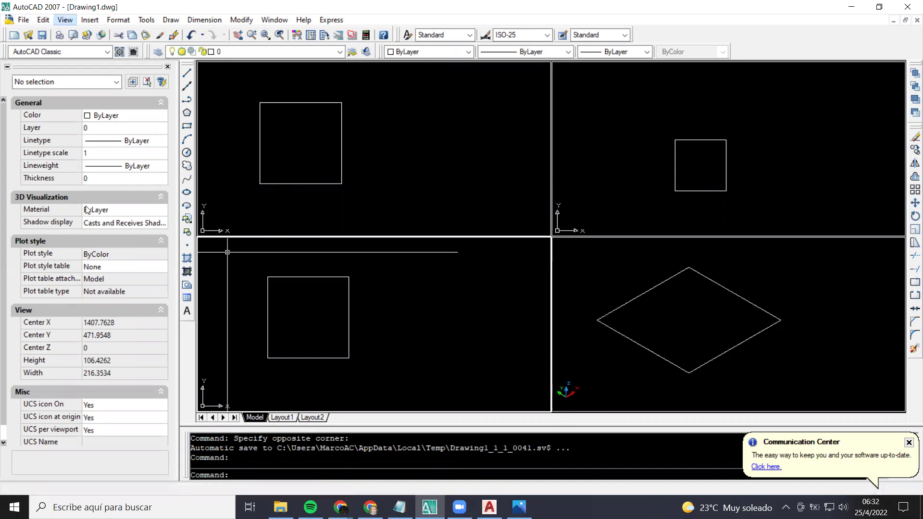
{"action": "key", "text": "Down"}
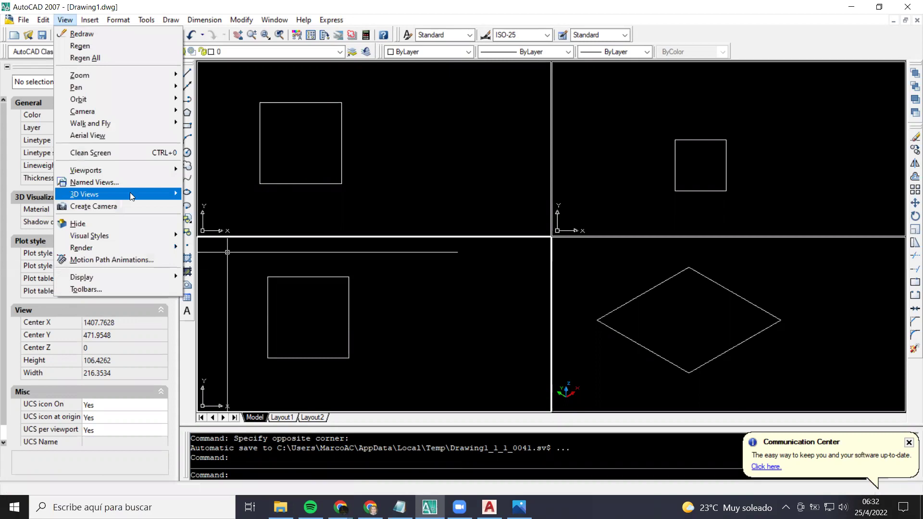
{"action": "mouse_move", "coordinate": [84, 194]}
{"action": "left_click", "coordinate": [221, 284]}
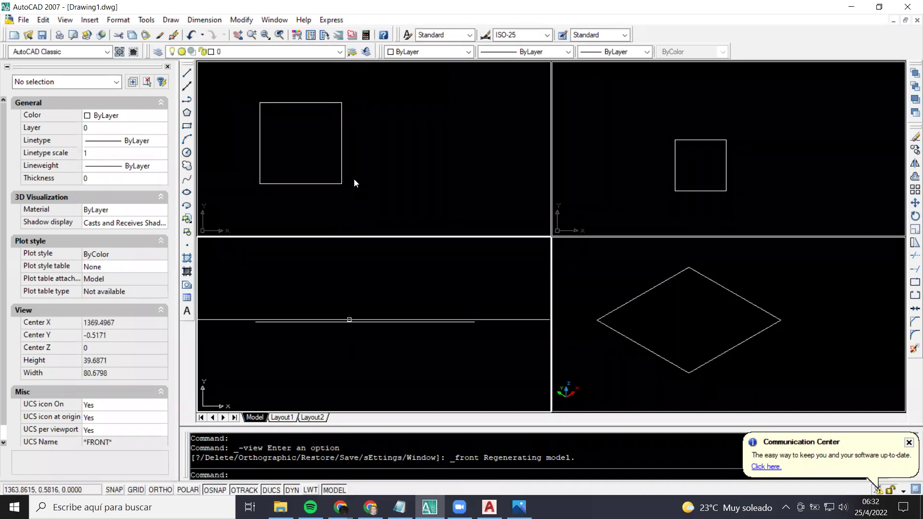
{"action": "left_click", "coordinate": [329, 154]}
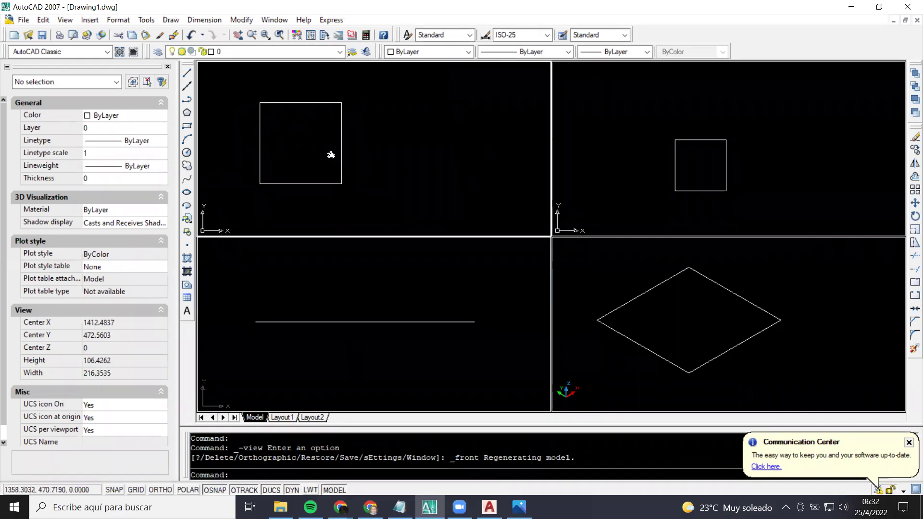
{"action": "middle_click_drag", "start_coordinate": [285, 151], "coordinate": [331, 154]}
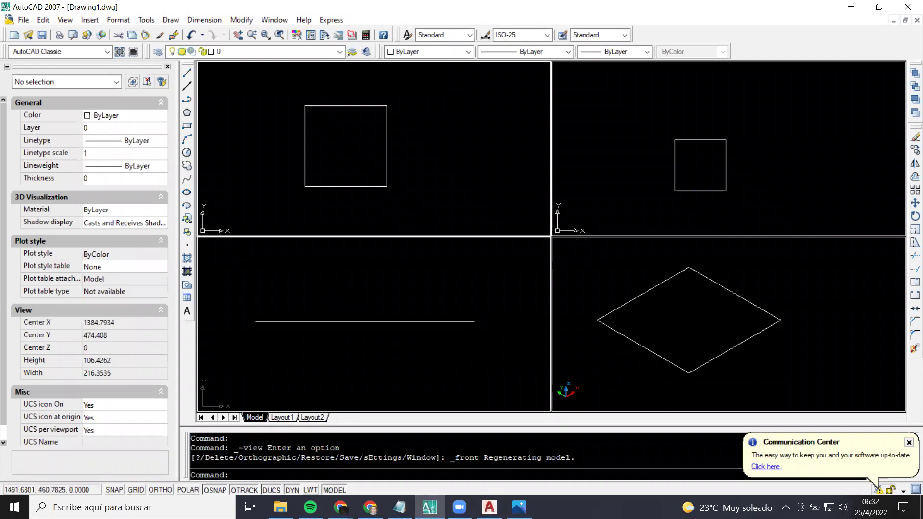
{"action": "left_click", "coordinate": [646, 181]}
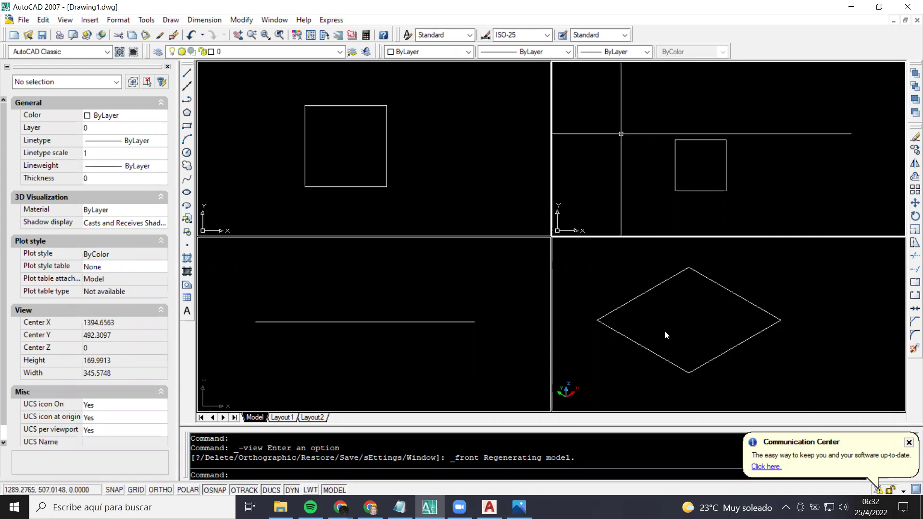
{"action": "left_click", "coordinate": [405, 180]}
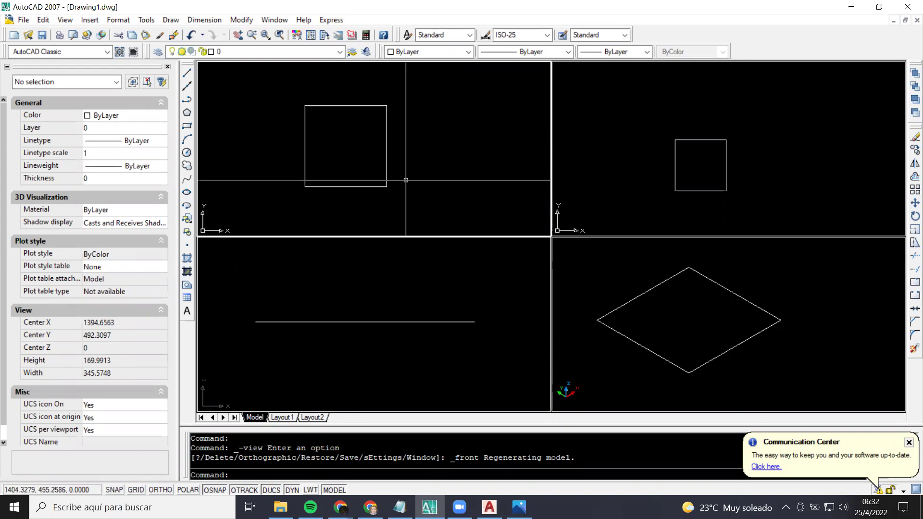
{"action": "type", "text": "rec"}
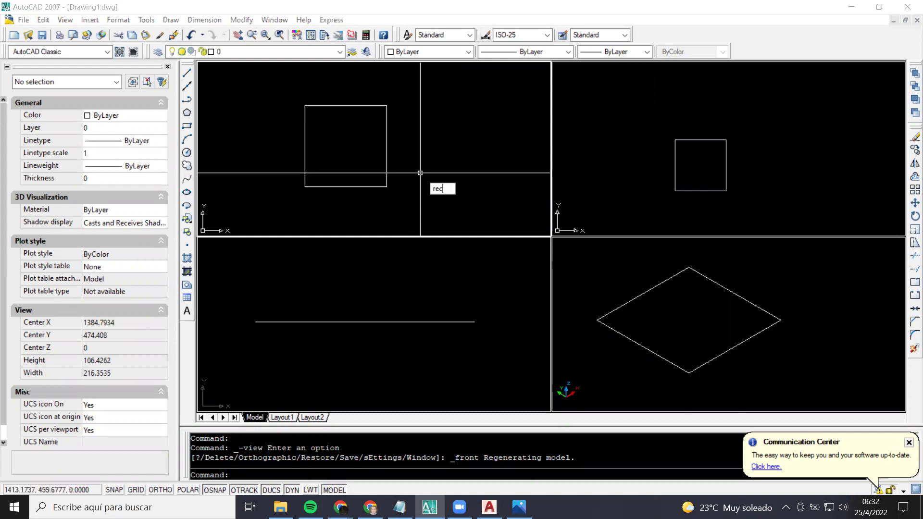
{"action": "key", "text": "Return"}
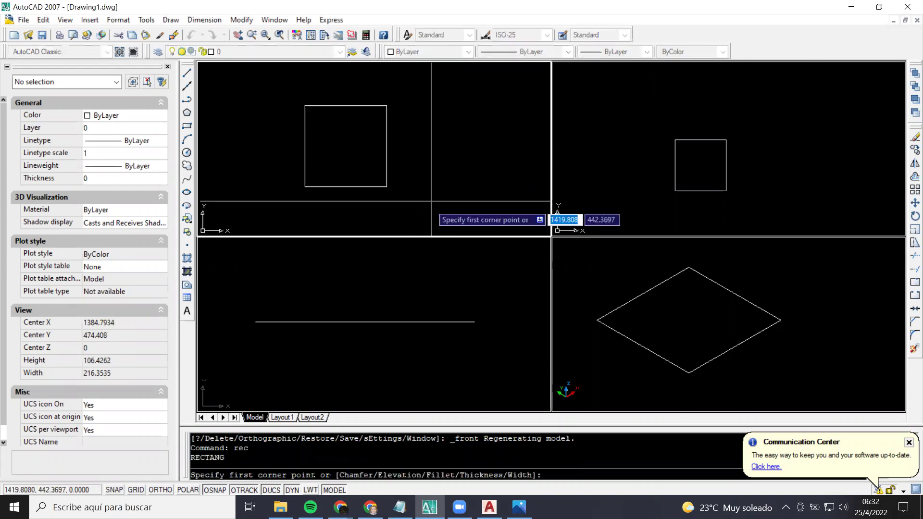
{"action": "left_click", "coordinate": [429, 207]}
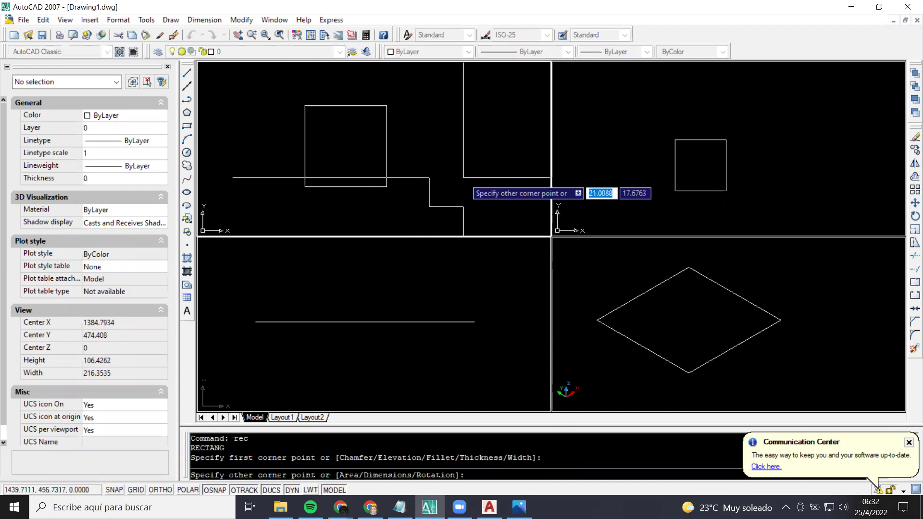
{"action": "type", "text": "@20,20"}
{"action": "key", "text": "Return"}
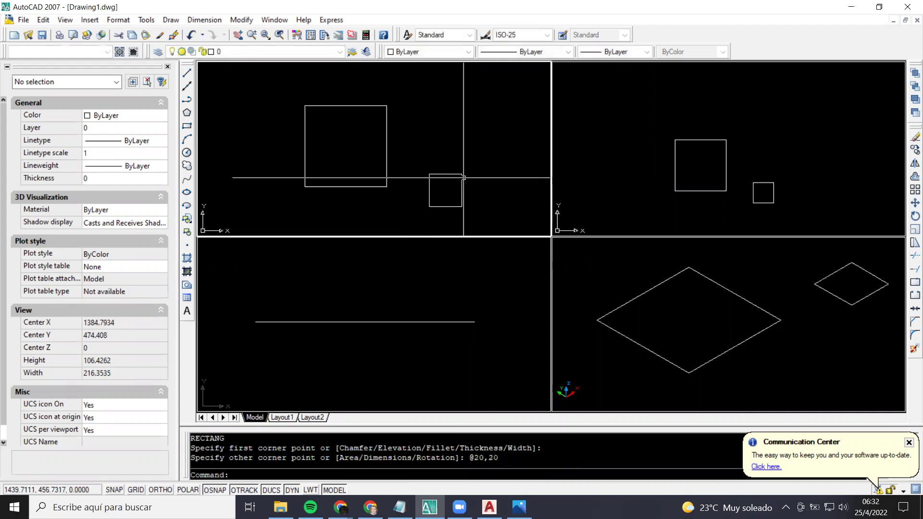
{"action": "type", "text": "m"}
{"action": "key", "text": "Return"}
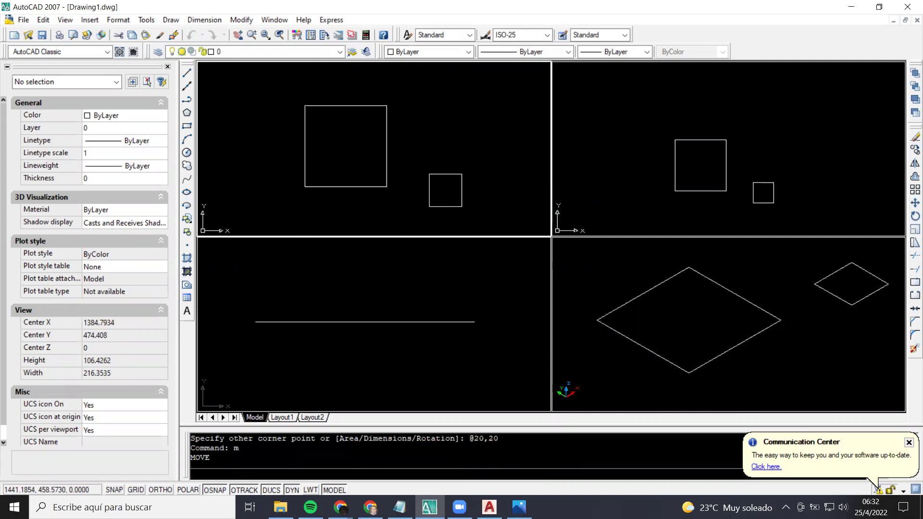
Move the 20 by 20 square by its corner onto the large square's lower-right endpoint, then minimize AutoCAD 2007
{"action": "left_click", "coordinate": [489, 135]}
{"action": "left_click", "coordinate": [393, 220]}
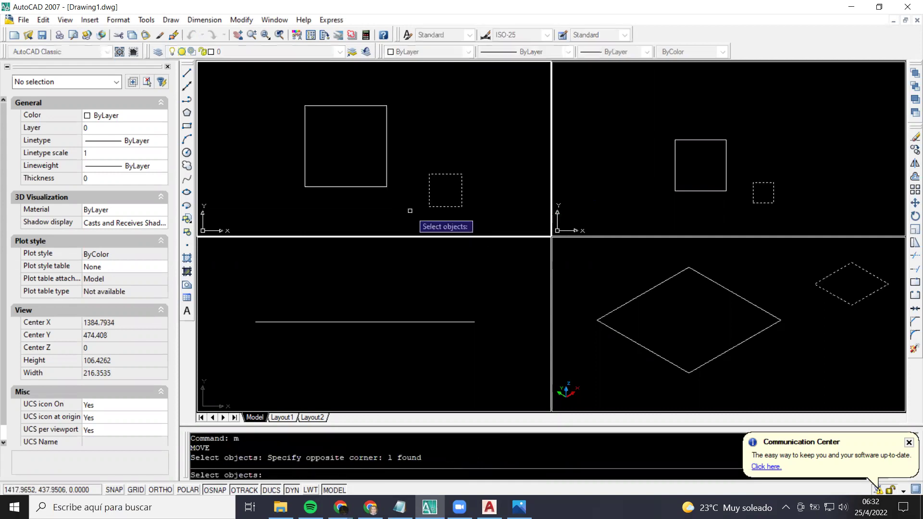
{"action": "key", "text": "Return"}
{"action": "left_click", "coordinate": [461, 207]}
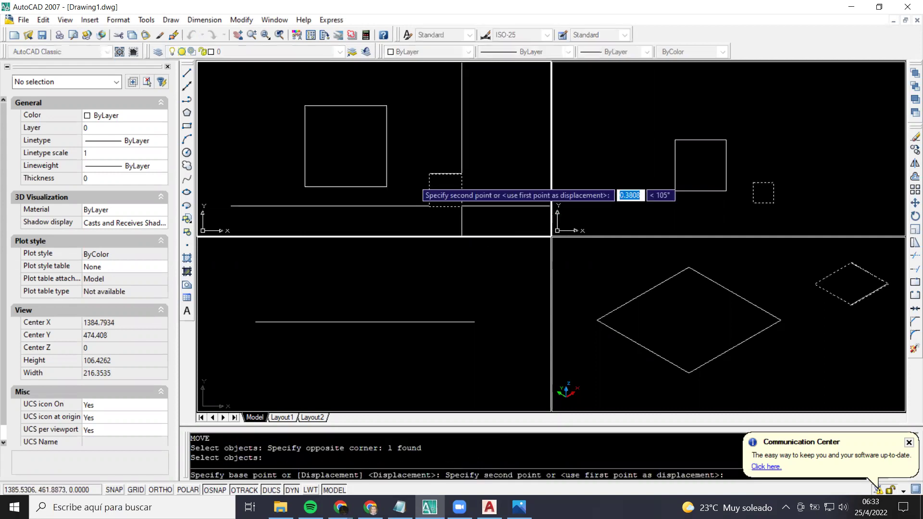
{"action": "left_click", "coordinate": [386, 187]}
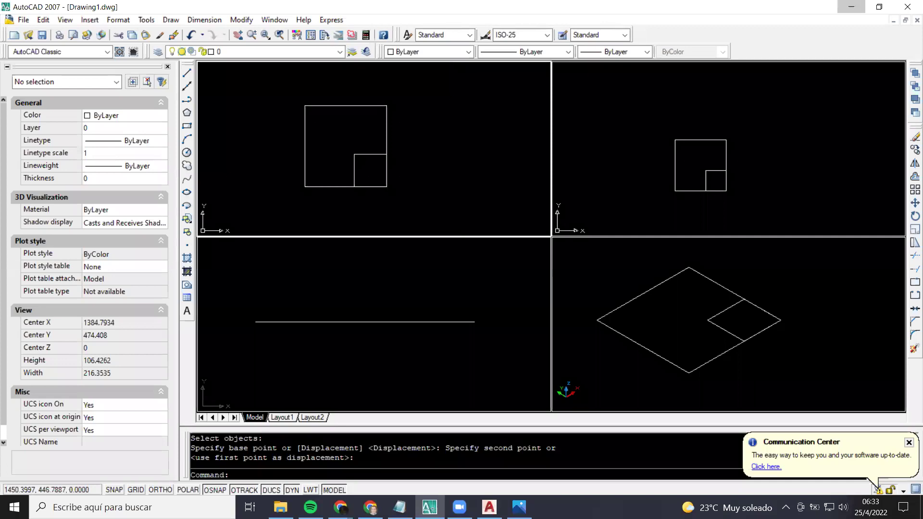
{"action": "left_click", "coordinate": [851, 6]}
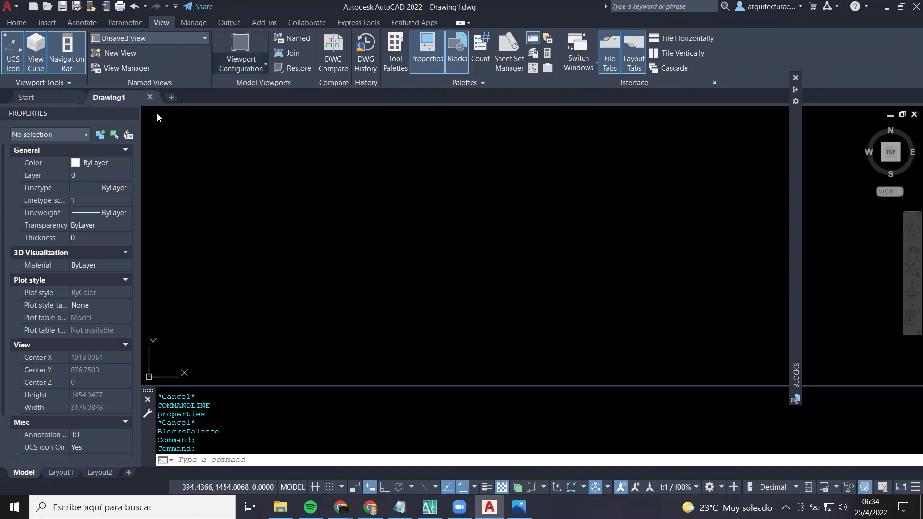
Apply the Four: Equal viewport configuration to Drawing1
{"action": "left_click", "coordinate": [240, 59]}
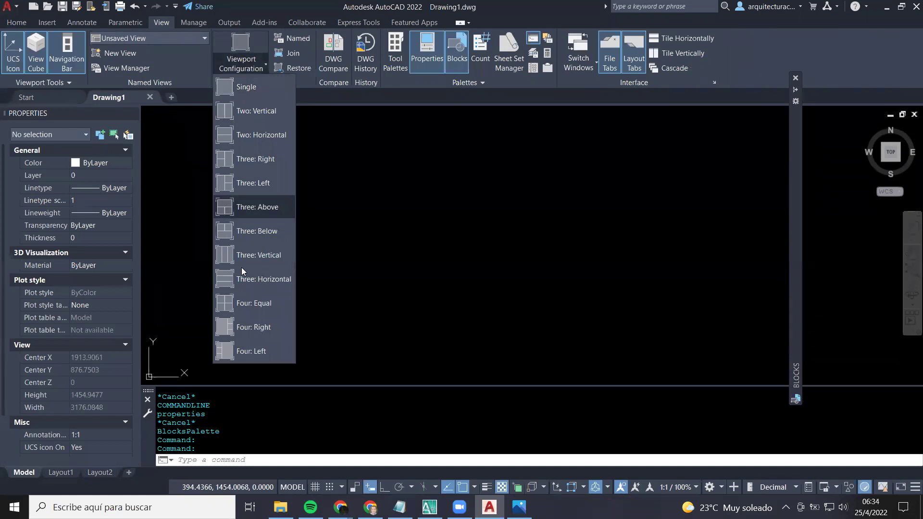
{"action": "left_click", "coordinate": [269, 304]}
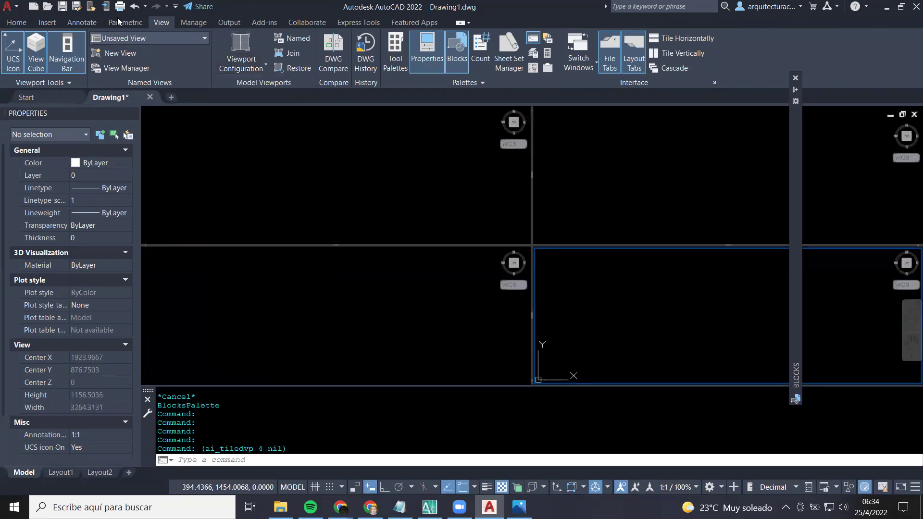
Activate the top-left viewport and start a 50-wide rectangle, then cancel it
{"action": "left_click", "coordinate": [18, 25]}
{"action": "left_click", "coordinate": [232, 194]}
{"action": "type", "text": "rec"}
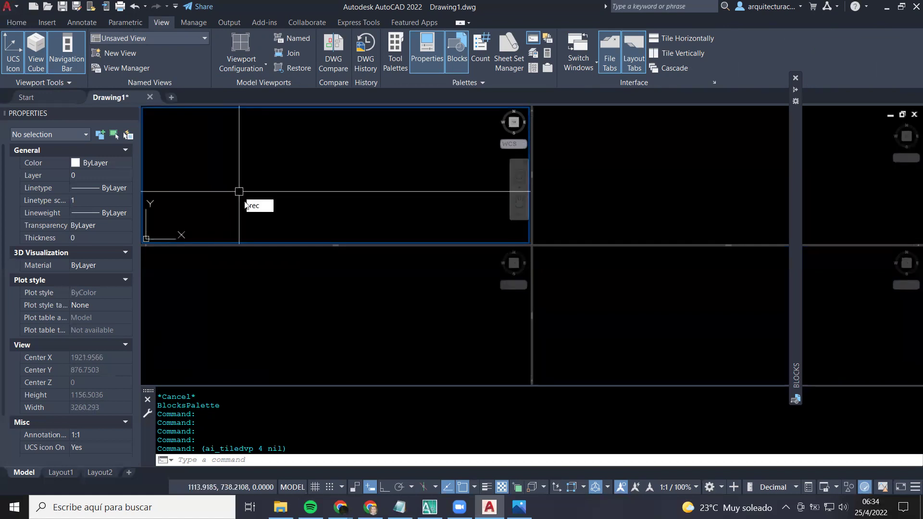
{"action": "key", "text": "Escape"}
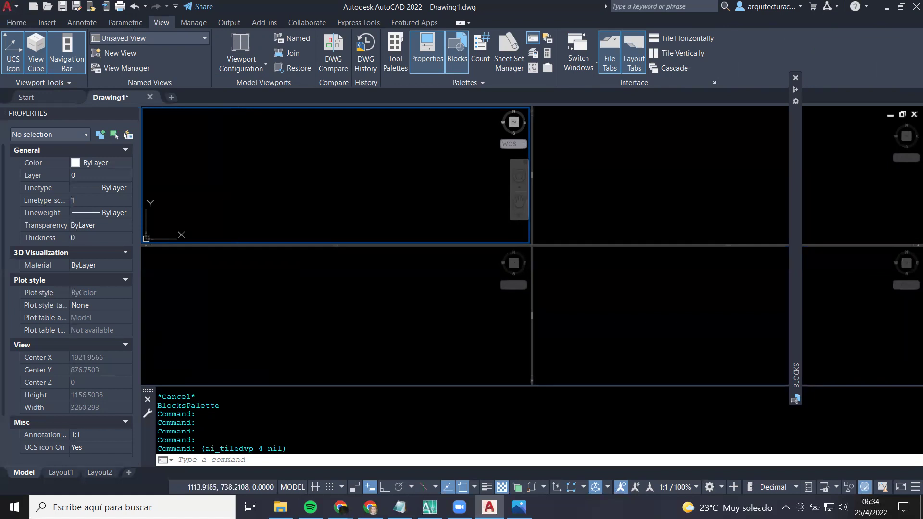
{"action": "type", "text": "rec"}
{"action": "key", "text": "Return"}
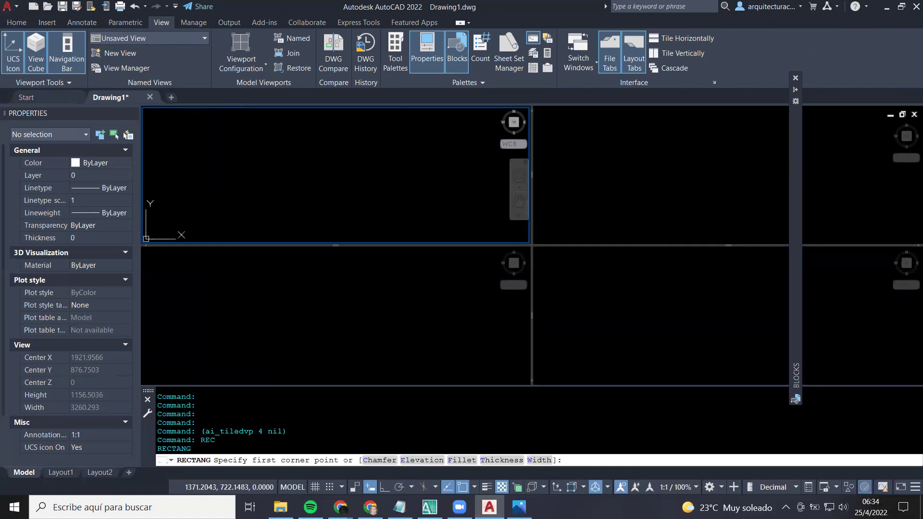
{"action": "left_click", "coordinate": [253, 200]}
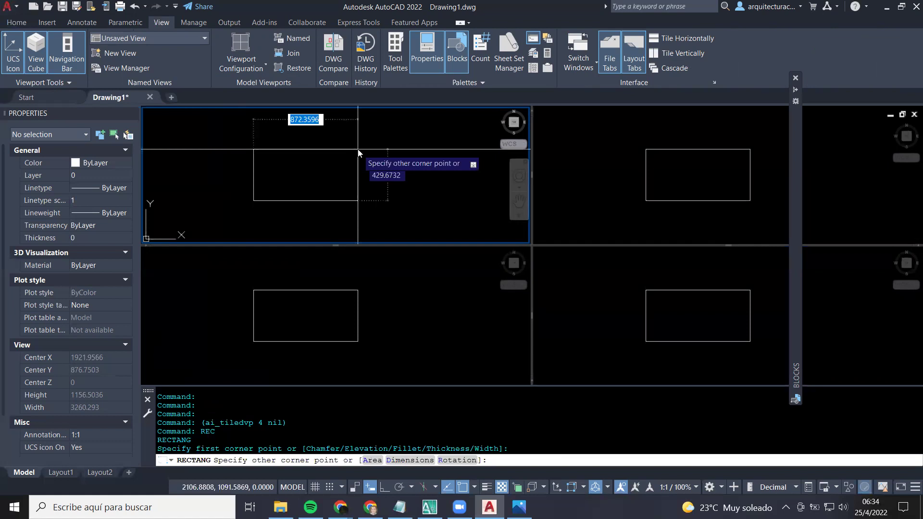
{"action": "type", "text": "50"}
{"action": "key", "text": "Tab"}
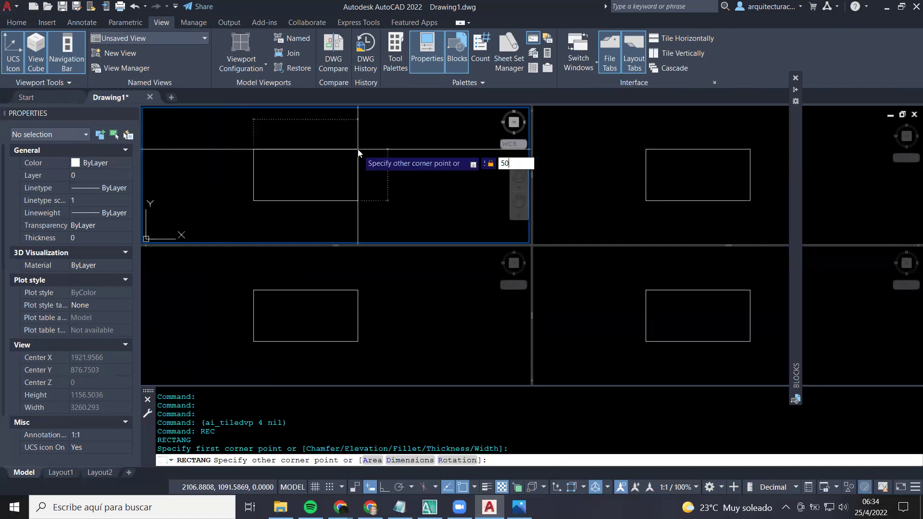
{"action": "key", "text": "Escape"}
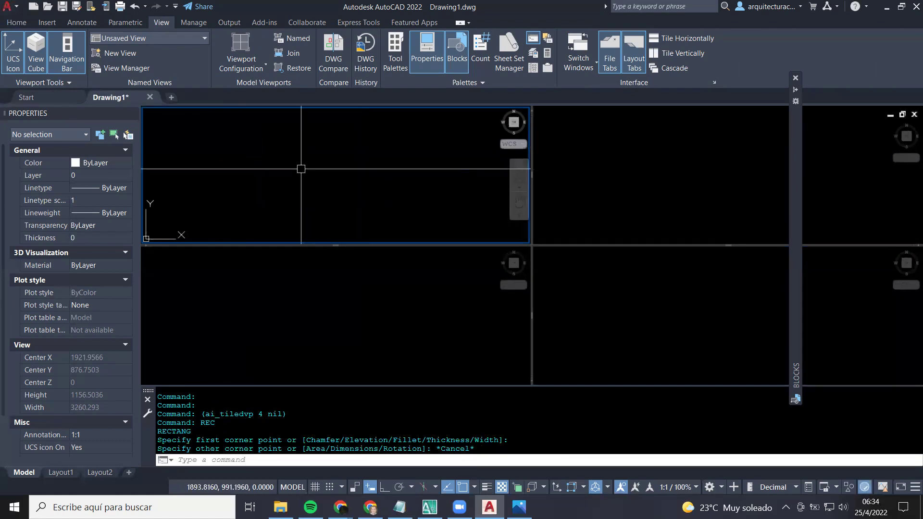
Draw the 50 by 50 square and zoom in on it
{"action": "type", "text": "rec"}
{"action": "key", "text": "Return"}
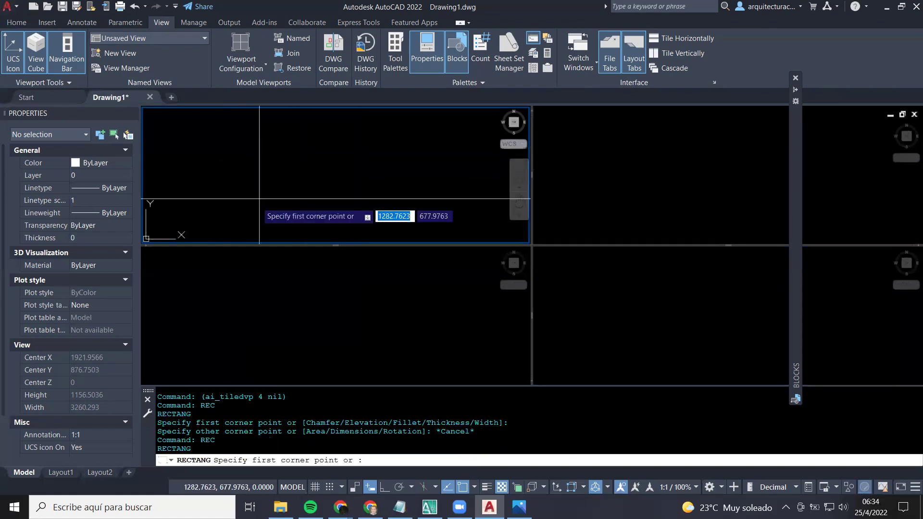
{"action": "left_click", "coordinate": [257, 202]}
{"action": "type", "text": "50."}
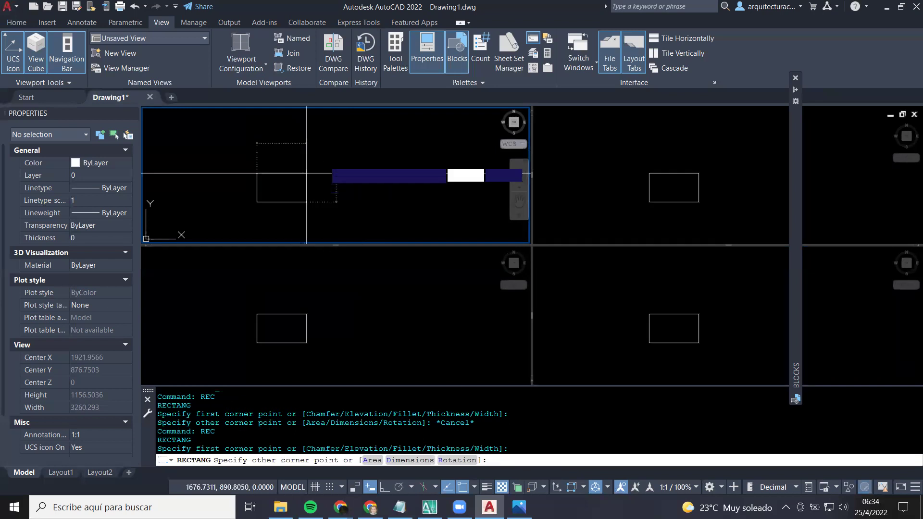
{"action": "type", "text": "50"}
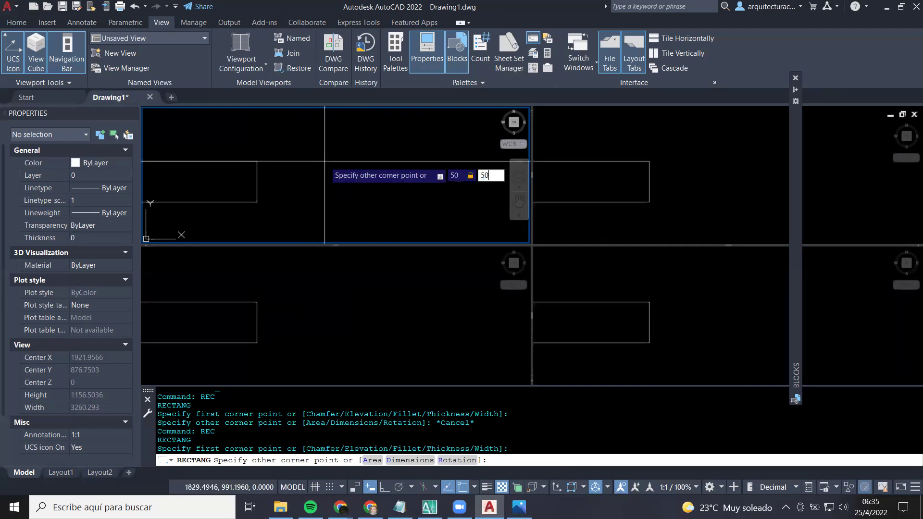
{"action": "key", "text": "Return"}
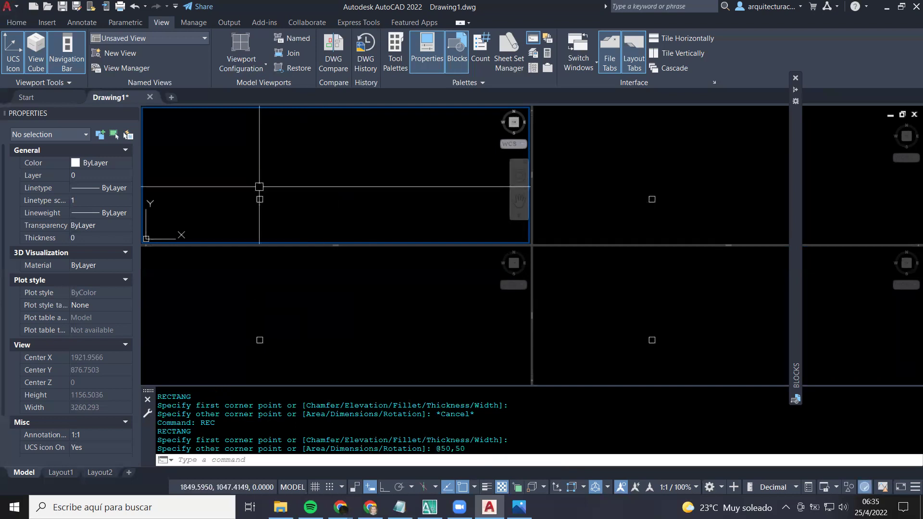
{"action": "scroll", "coordinate": [255, 207], "scroll_direction": "up", "scroll_amount": 4}
{"action": "scroll", "coordinate": [279, 188], "scroll_direction": "up", "scroll_amount": 2}
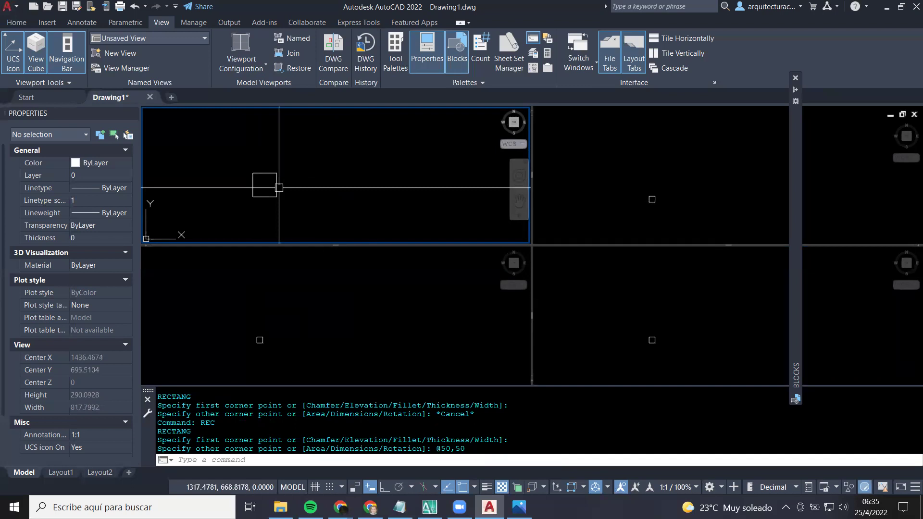
{"action": "scroll", "coordinate": [267, 206], "scroll_direction": "up", "scroll_amount": 2}
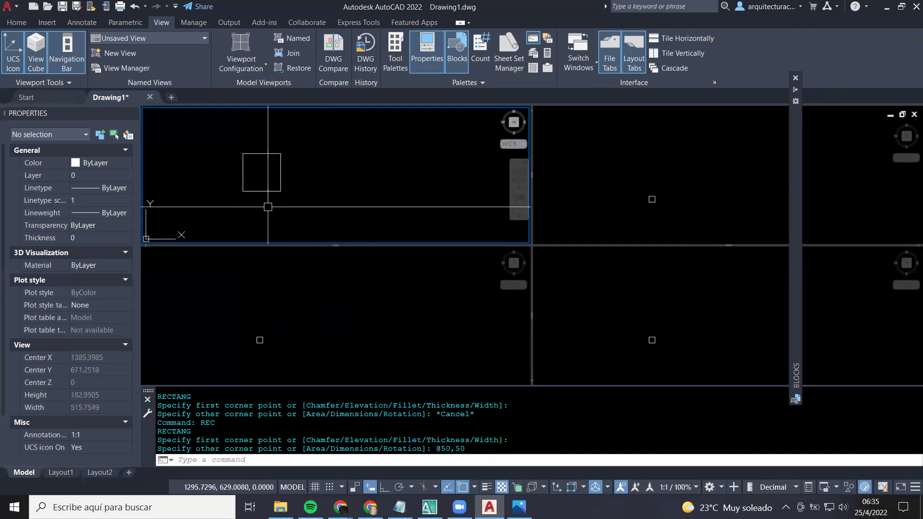
{"action": "scroll", "coordinate": [252, 187], "scroll_direction": "up", "scroll_amount": 2}
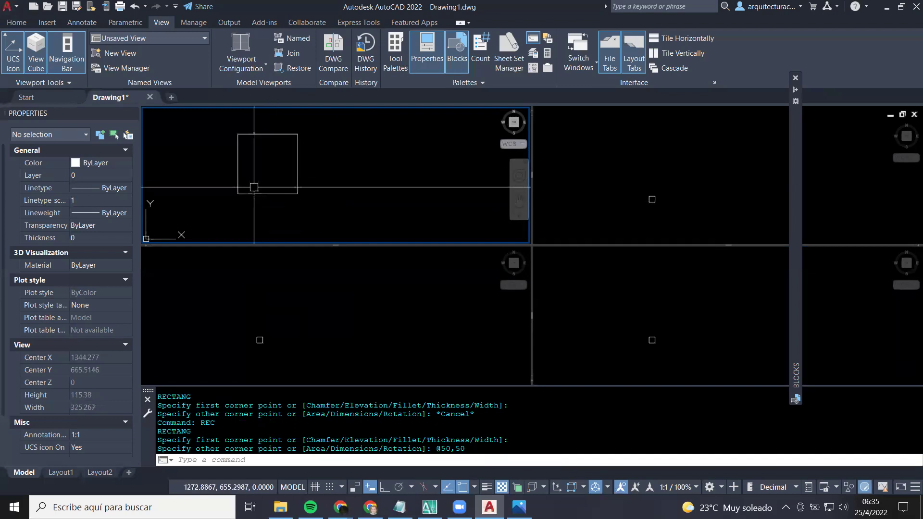
Draw a 20 by 20 square to the right of the large square
{"action": "type", "text": "re"}
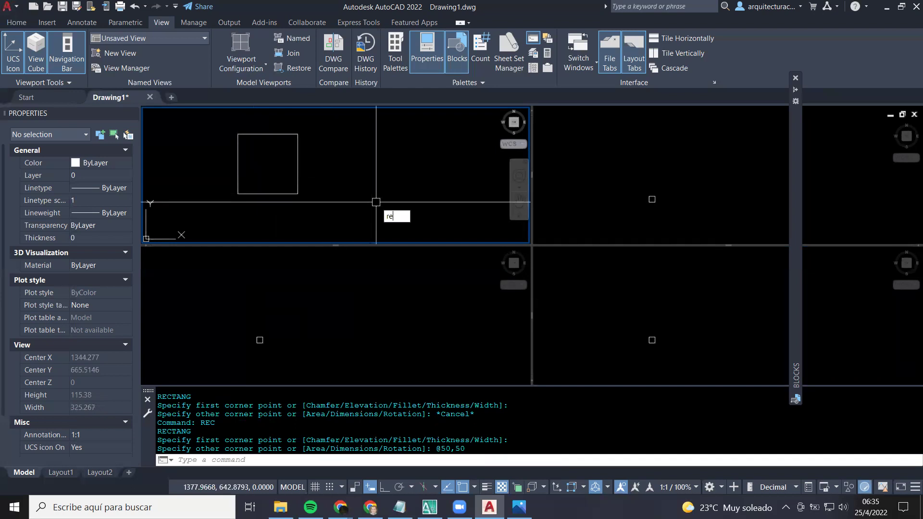
{"action": "type", "text": "c"}
{"action": "key", "text": "Return"}
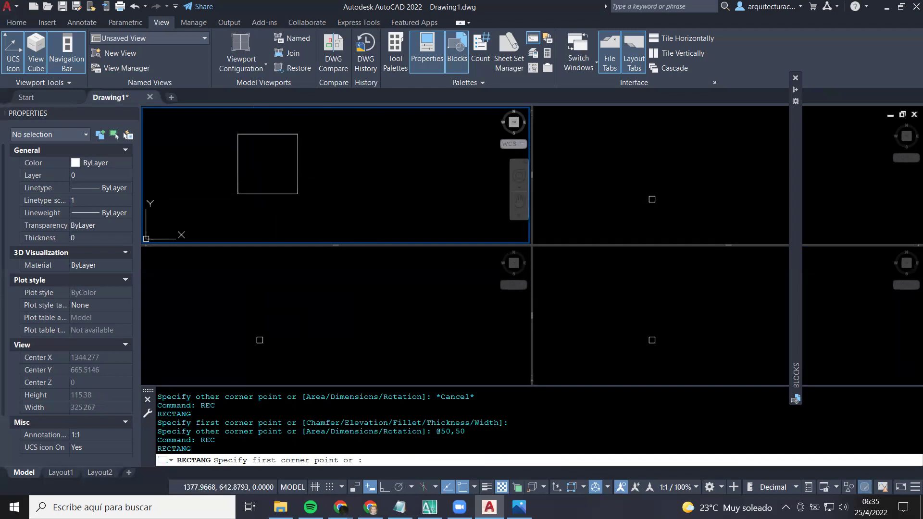
{"action": "left_click", "coordinate": [376, 202]}
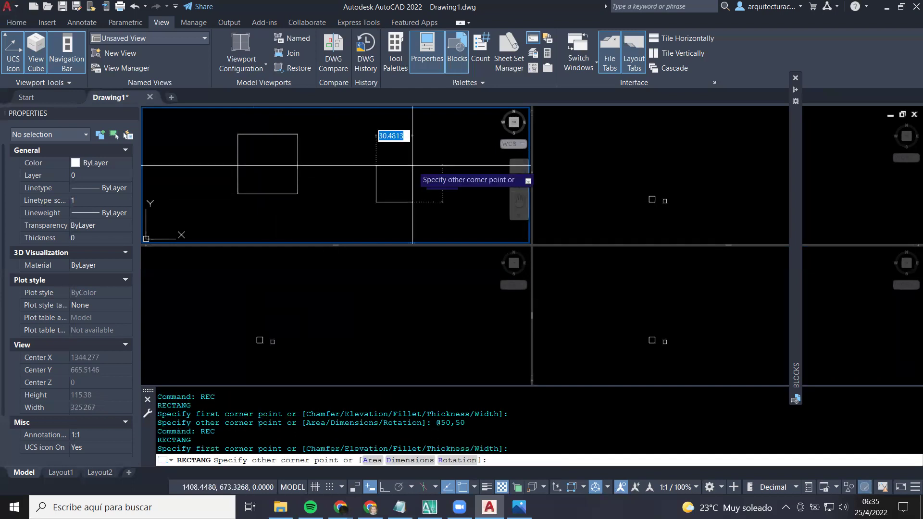
{"action": "type", "text": "@"}
{"action": "type", "text": "20"}
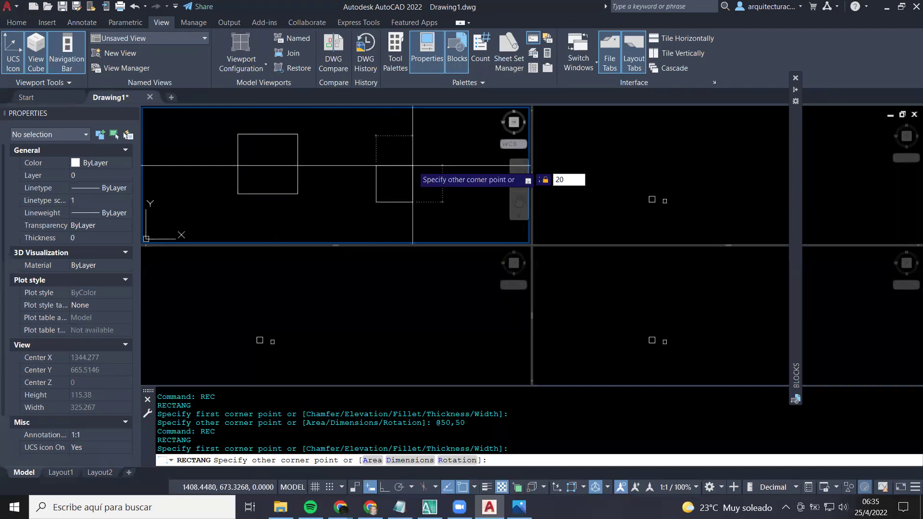
{"action": "key", "text": "Return"}
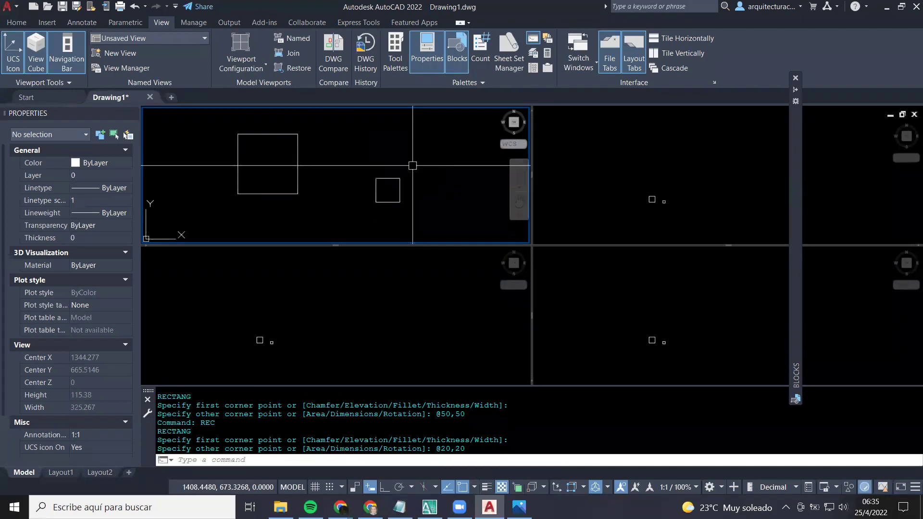
Move the small square by its corner into the large square's lower-right corner
{"action": "type", "text": "m"}
{"action": "key", "text": "Return"}
{"action": "left_click", "coordinate": [412, 166]}
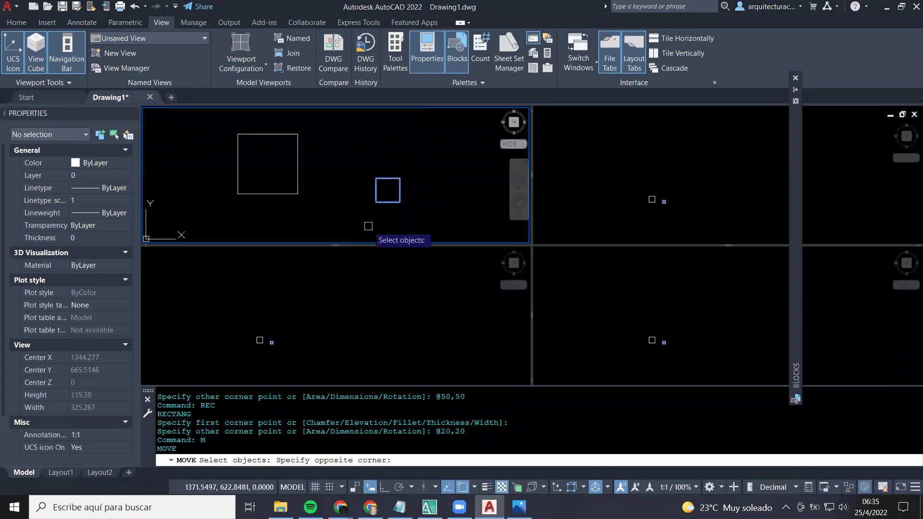
{"action": "left_click", "coordinate": [368, 226]}
{"action": "key", "text": "Return"}
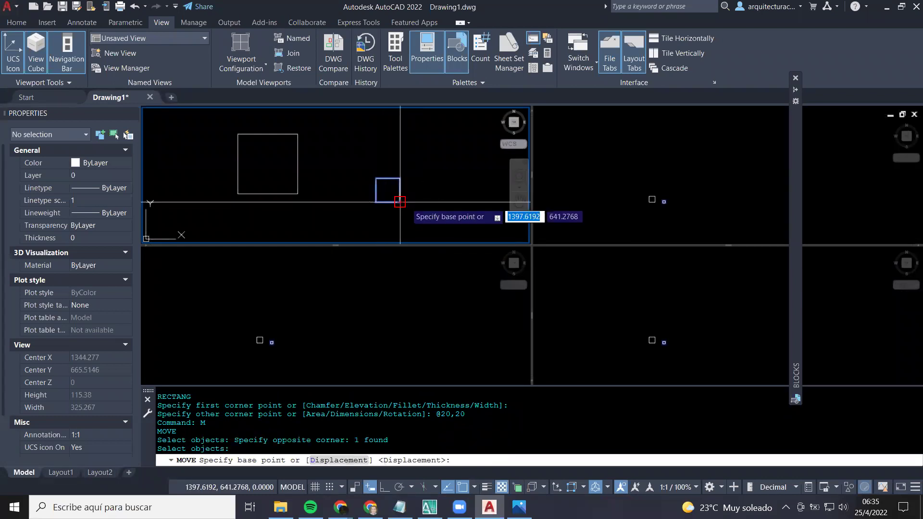
{"action": "left_click", "coordinate": [400, 201]}
{"action": "left_click", "coordinate": [298, 193]}
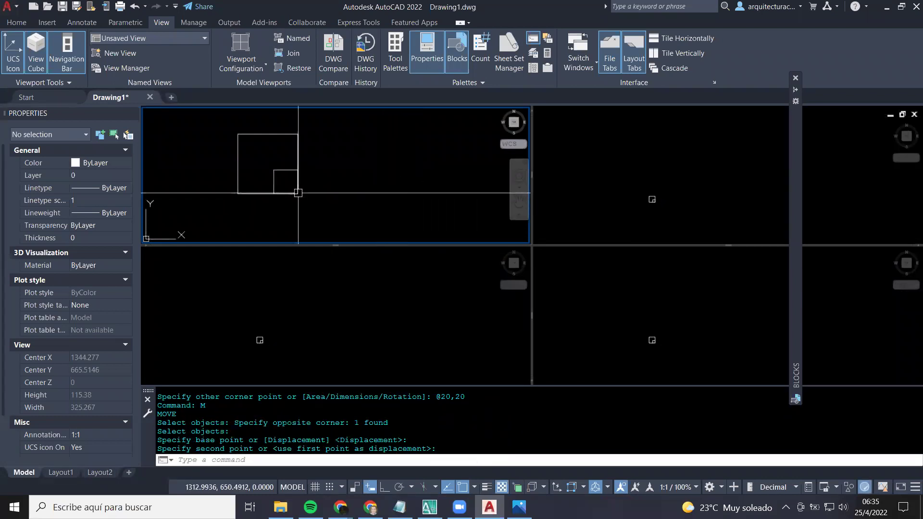
{"action": "left_click", "coordinate": [297, 154]}
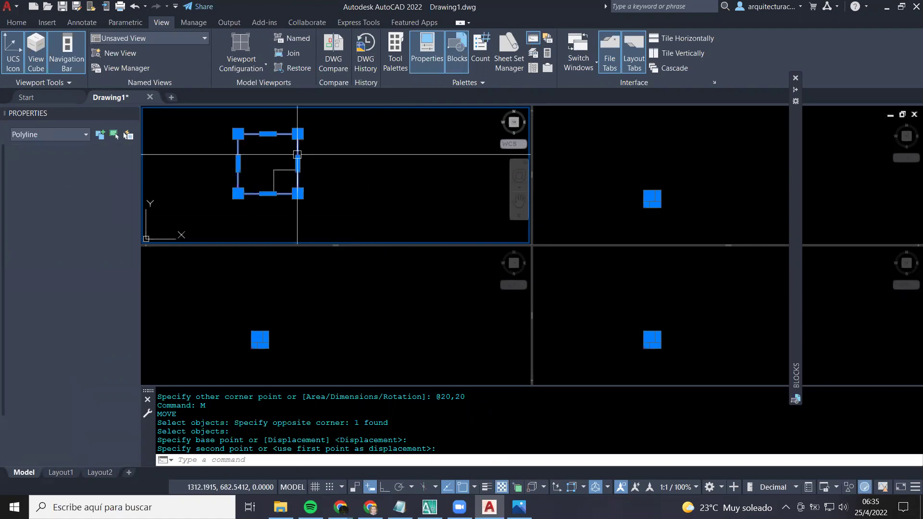
Set the 50 by 50 square's colour to Green and the 20 by 20 square's to Red in Properties
{"action": "left_click", "coordinate": [123, 162]}
{"action": "left_click", "coordinate": [106, 212]}
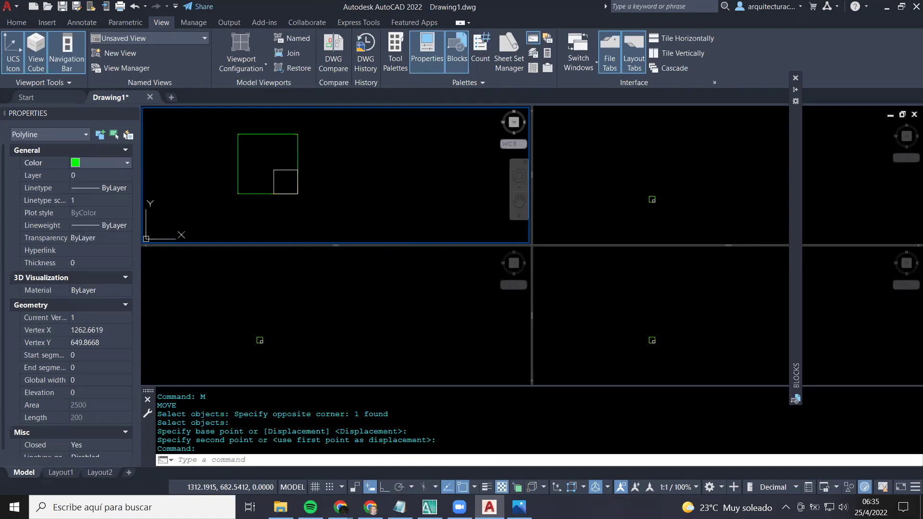
{"action": "key", "text": "Escape"}
{"action": "key", "text": "Escape"}
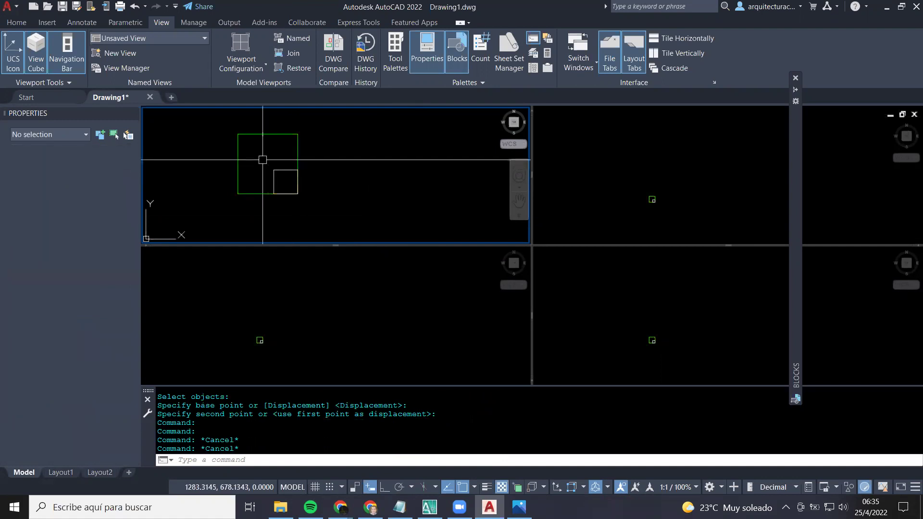
{"action": "left_click", "coordinate": [273, 180]}
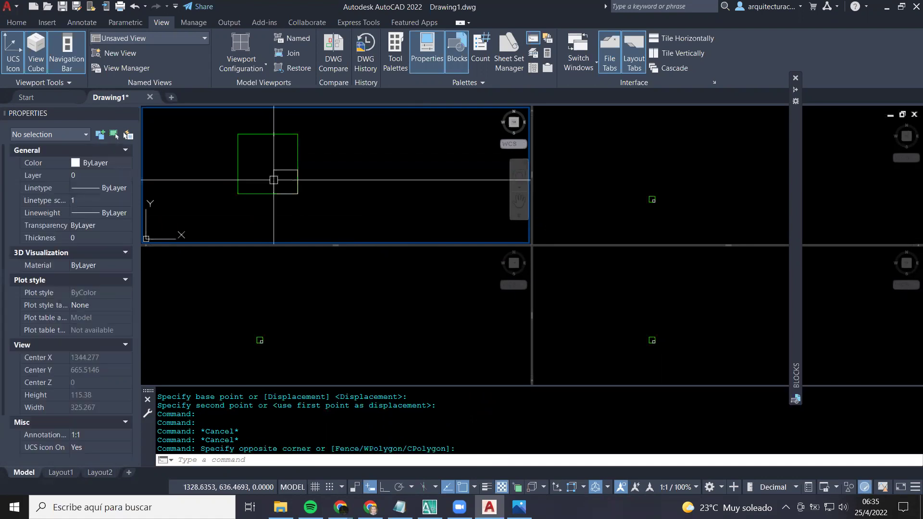
{"action": "left_click", "coordinate": [261, 163]}
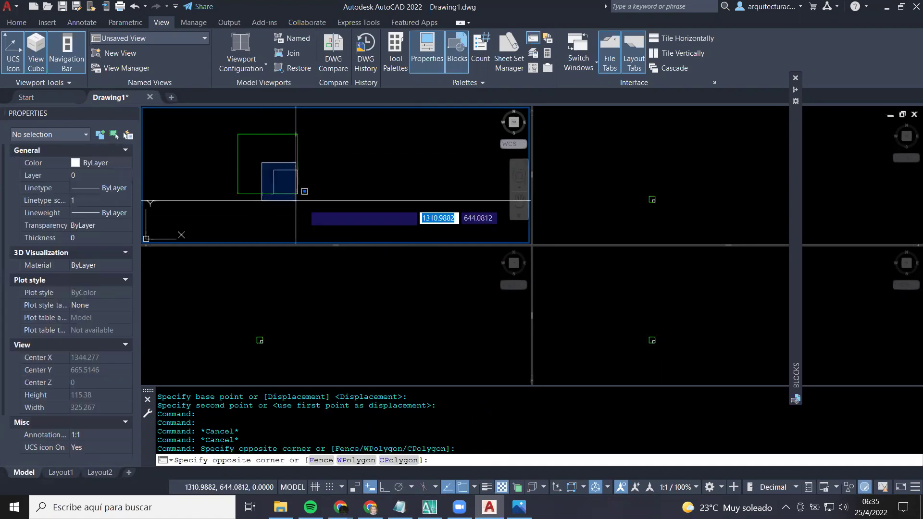
{"action": "left_click", "coordinate": [317, 202]}
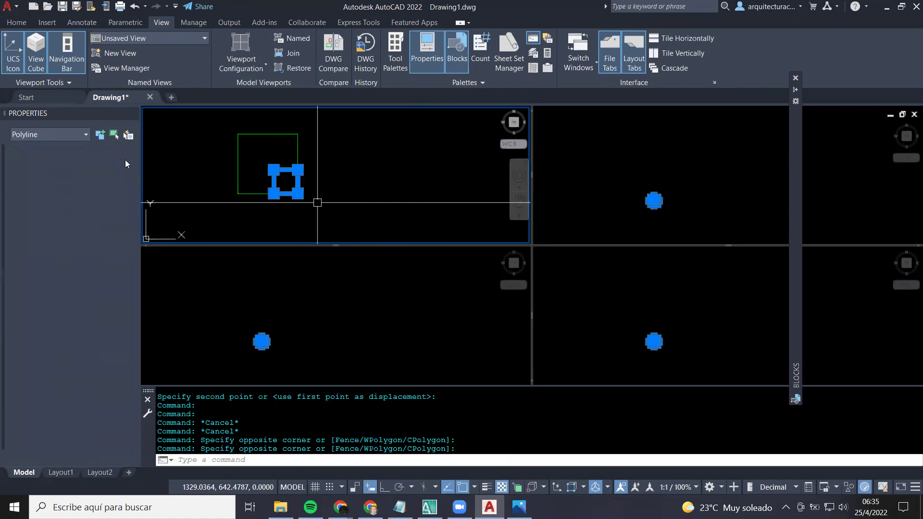
{"action": "left_click", "coordinate": [125, 163]}
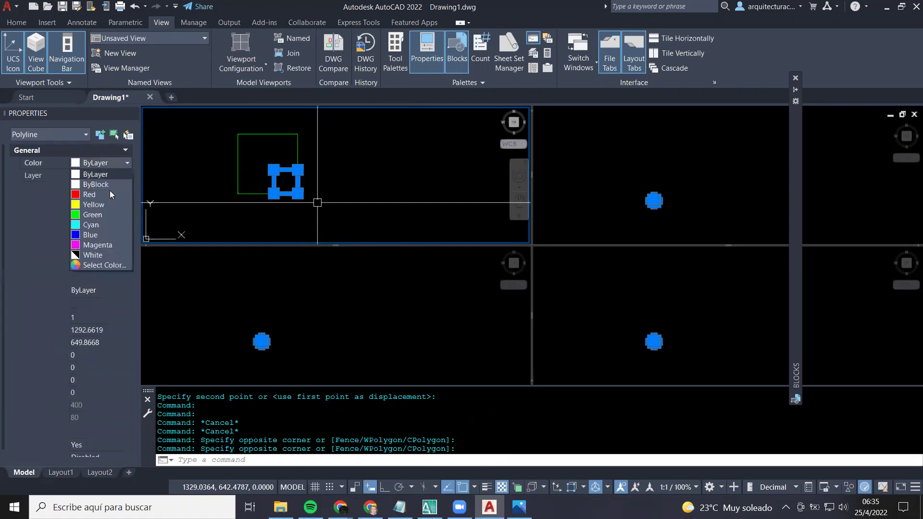
{"action": "left_click", "coordinate": [111, 194]}
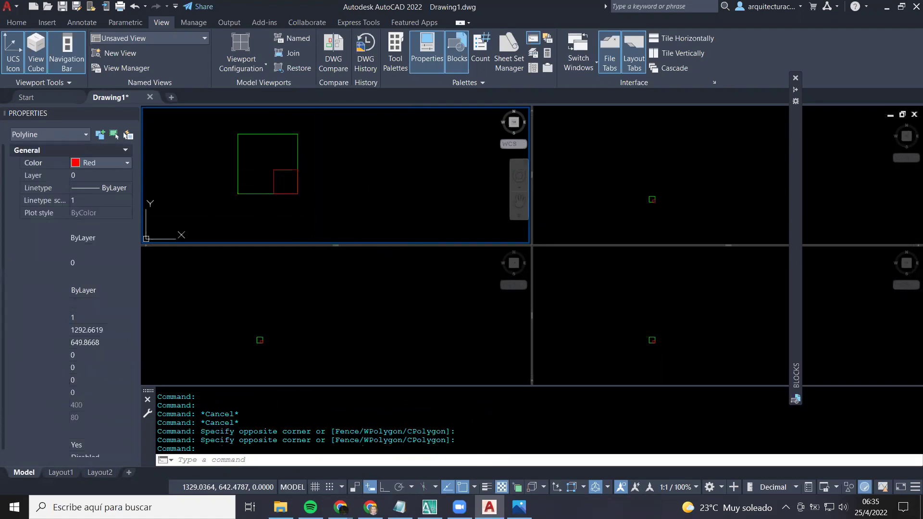
{"action": "key", "text": "Escape"}
{"action": "key", "text": "Escape"}
{"action": "key", "text": "Escape"}
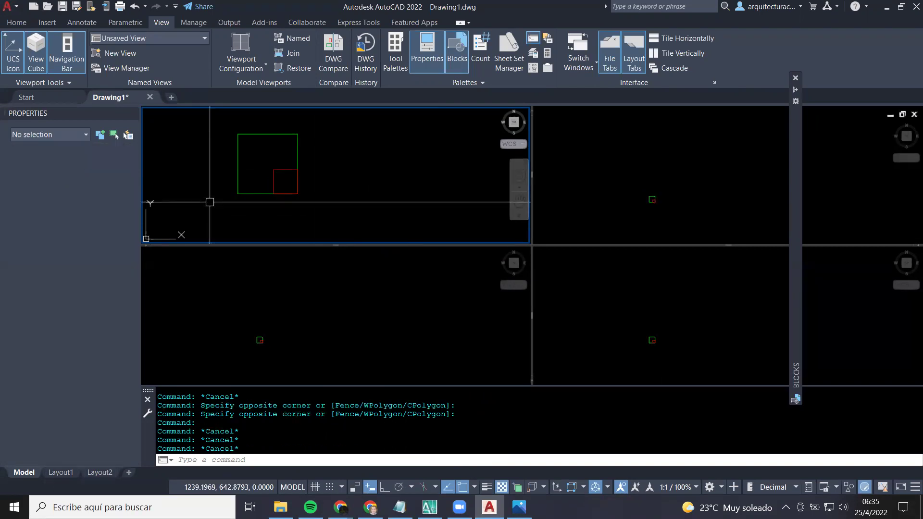
In Drawing Units, set length and angle precision to 0.00 and insertion scale to Unitless
{"action": "type", "text": "un"}
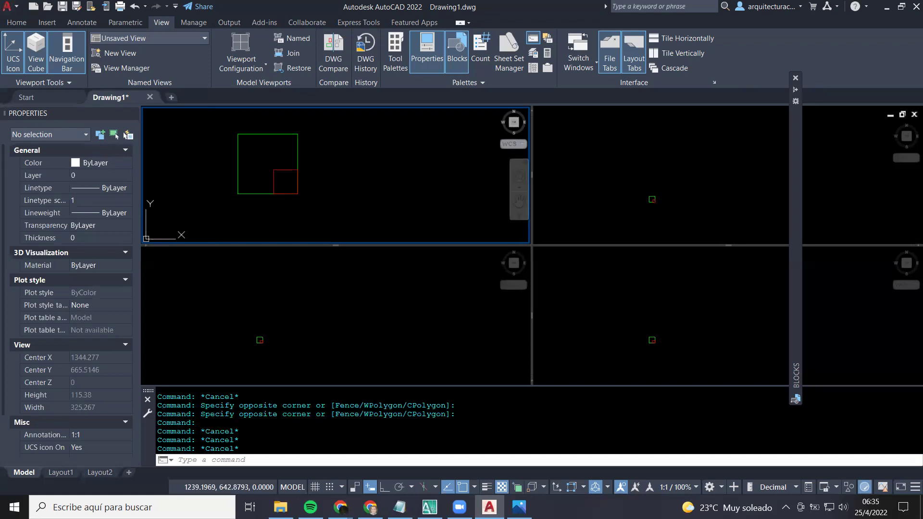
{"action": "key", "text": "Return"}
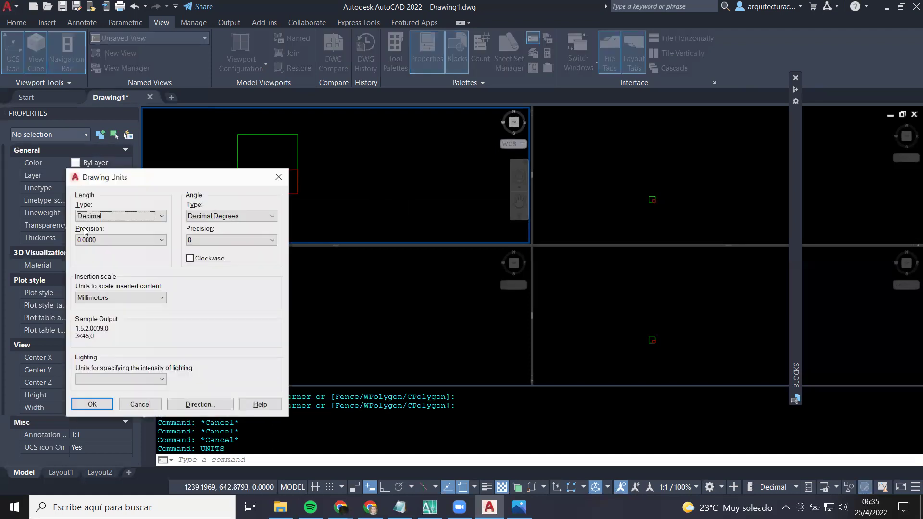
{"action": "left_click", "coordinate": [137, 240]}
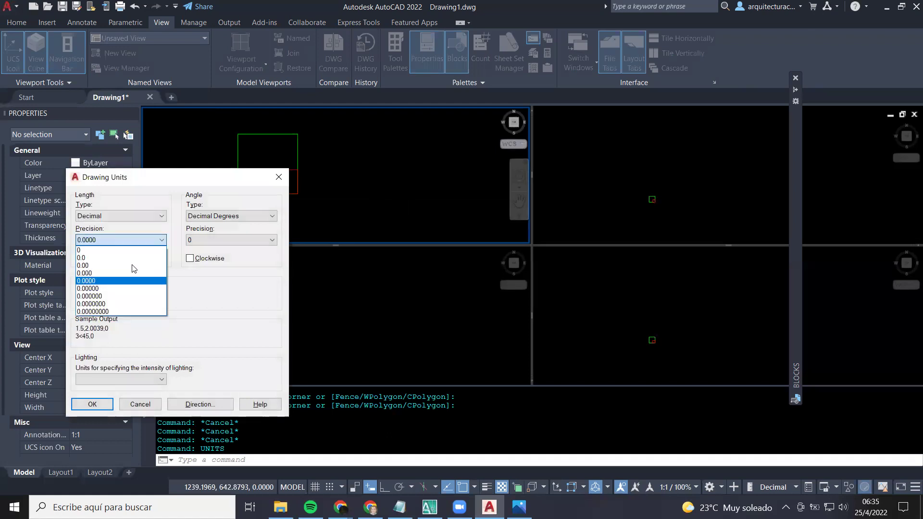
{"action": "key", "text": "Up"}
{"action": "key", "text": "Up"}
{"action": "key", "text": "Return"}
{"action": "left_click", "coordinate": [275, 245]}
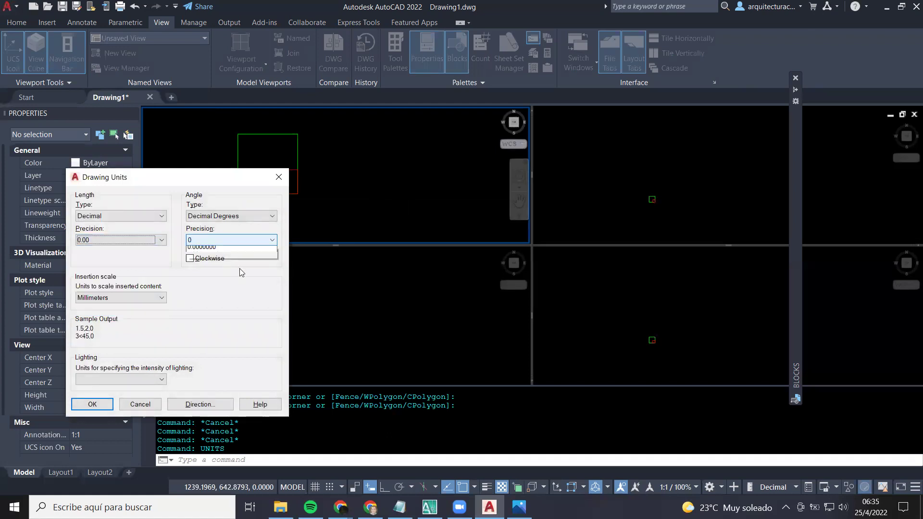
{"action": "key", "text": "Return"}
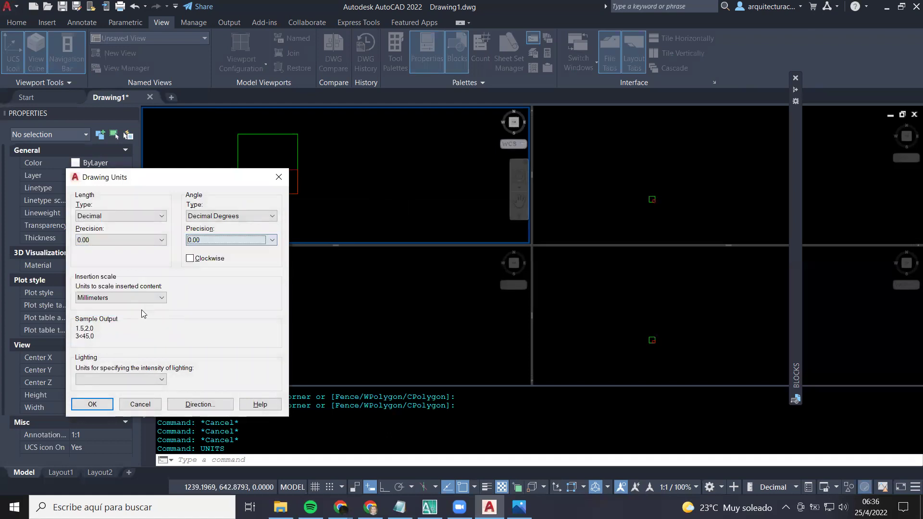
{"action": "left_click", "coordinate": [120, 297]}
{"action": "key", "text": "Return"}
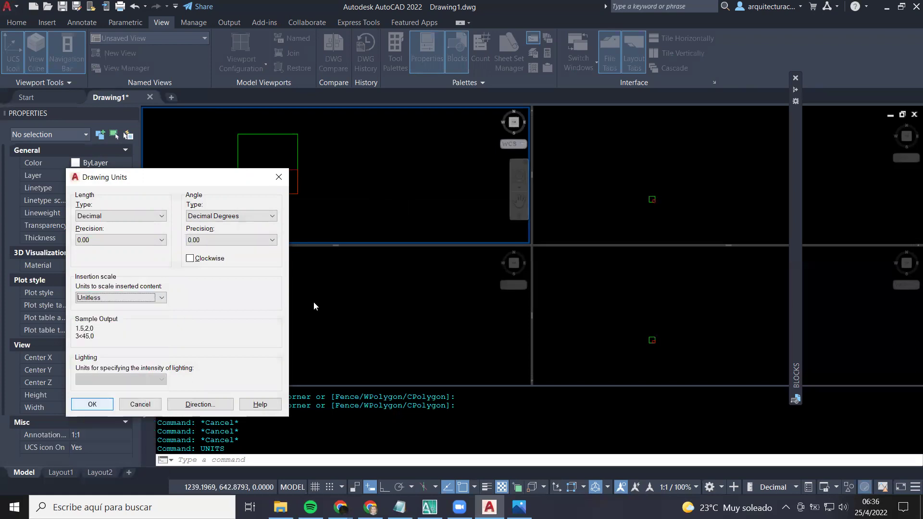
{"action": "key", "text": "Return"}
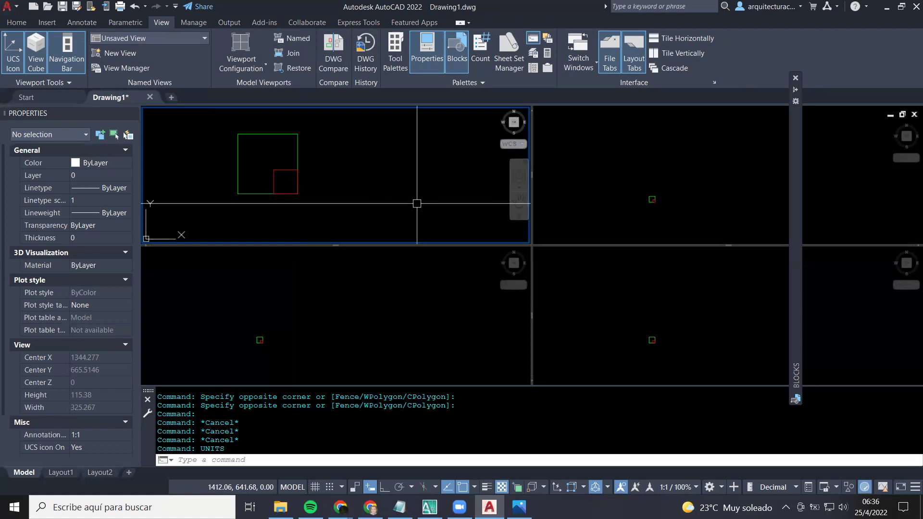
{"action": "type", "text": "sa"}
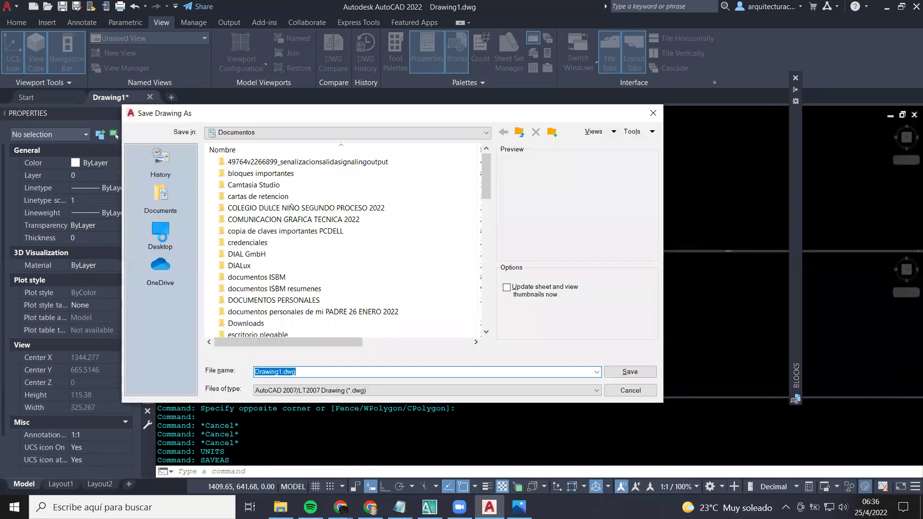
Save as 'practica 7 version 2022.dwg' in the Desktop folder 'ejercicios isometricos 2'
{"action": "left_click", "coordinate": [164, 239]}
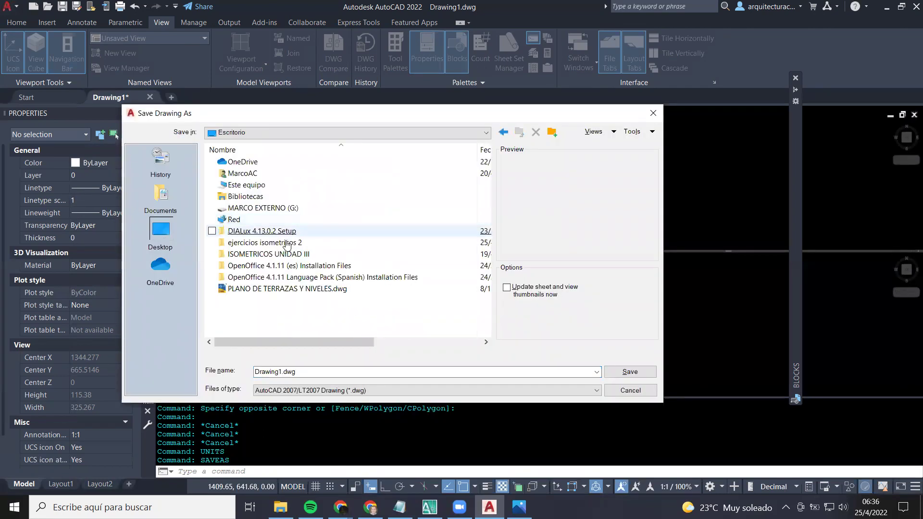
{"action": "left_click", "coordinate": [289, 243]}
{"action": "key", "text": "Return"}
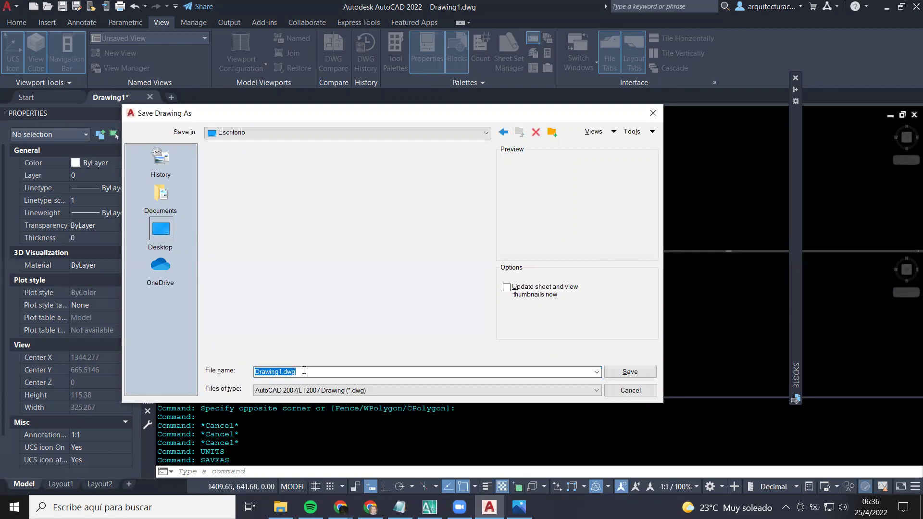
{"action": "type", "text": "practica 7 version 20"}
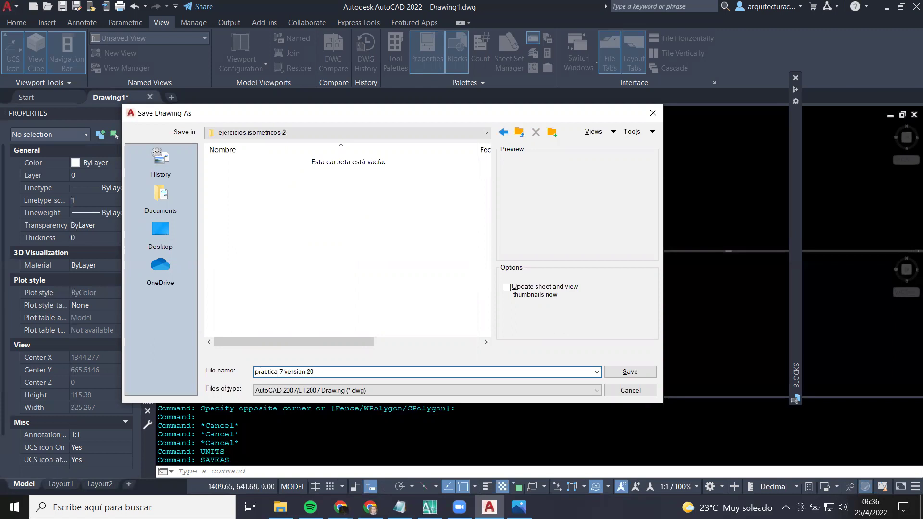
{"action": "type", "text": "22"}
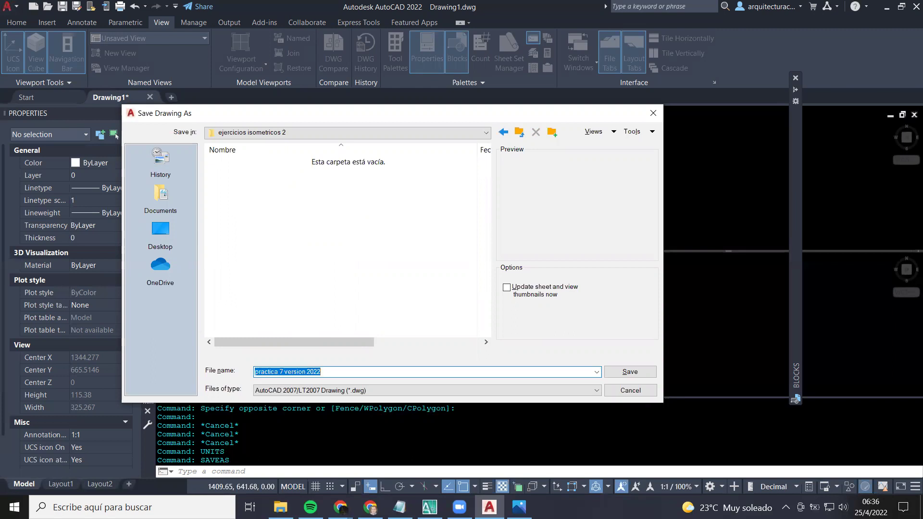
{"action": "key", "text": "Return"}
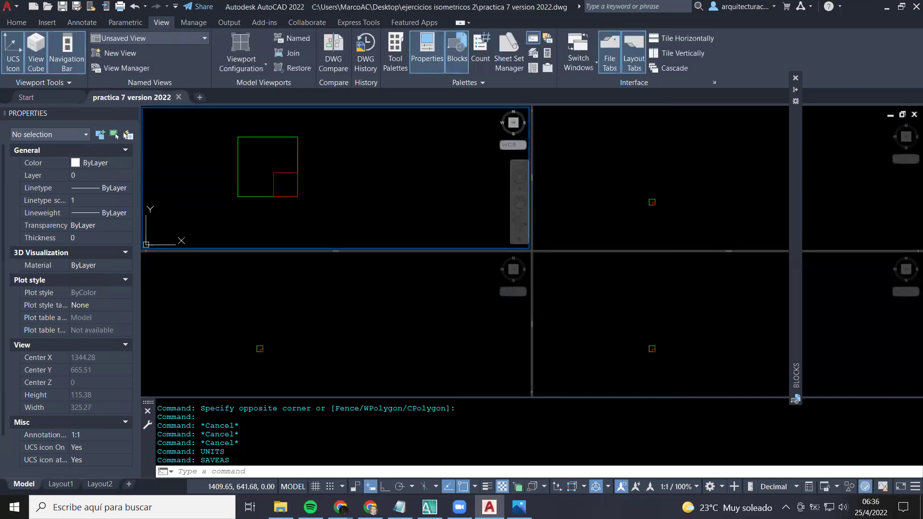
Give the lower-right viewport the SW Isometric view and Conceptual visual style, then minimize AutoCAD 2022
{"action": "left_click", "coordinate": [548, 262]}
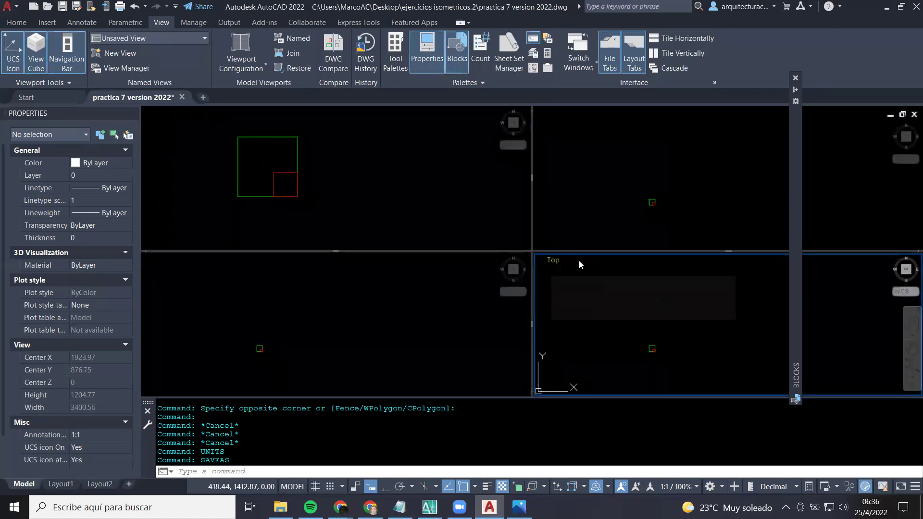
{"action": "left_click", "coordinate": [551, 261]}
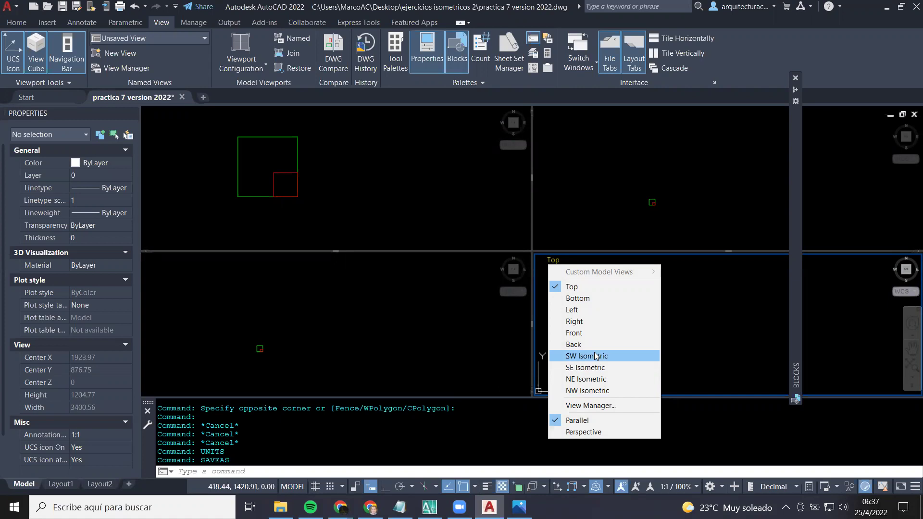
{"action": "left_click", "coordinate": [595, 356]}
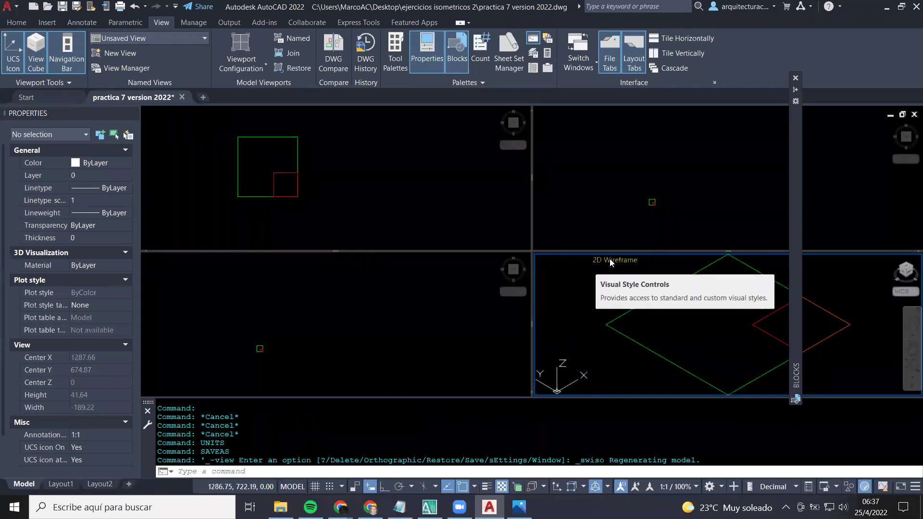
{"action": "left_click", "coordinate": [609, 261]}
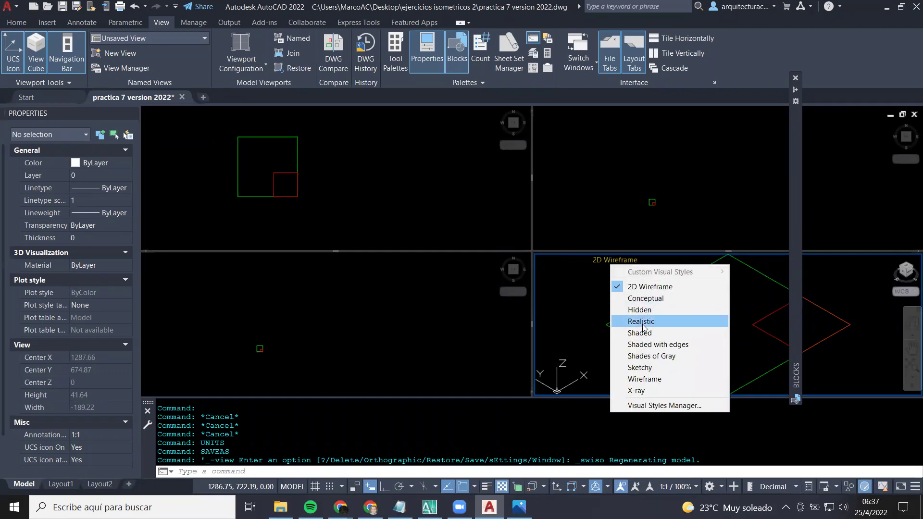
{"action": "left_click", "coordinate": [647, 298]}
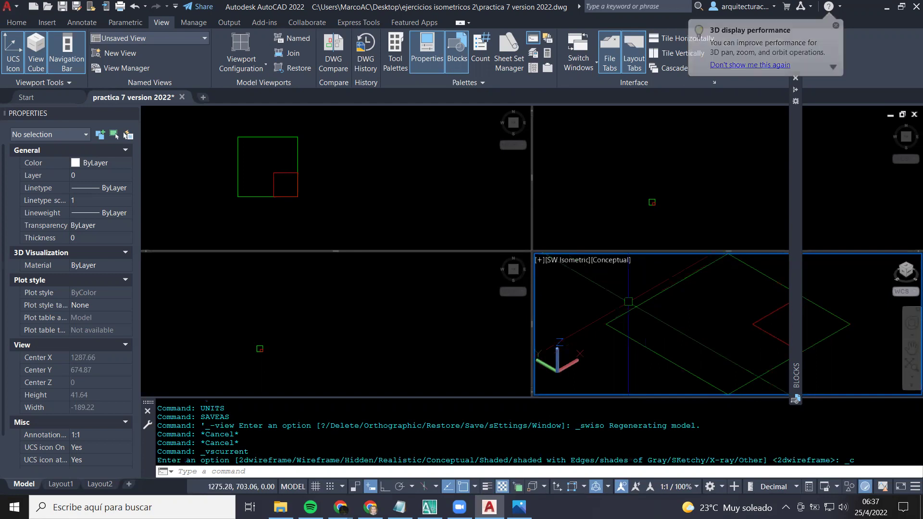
{"action": "left_click", "coordinate": [886, 6]}
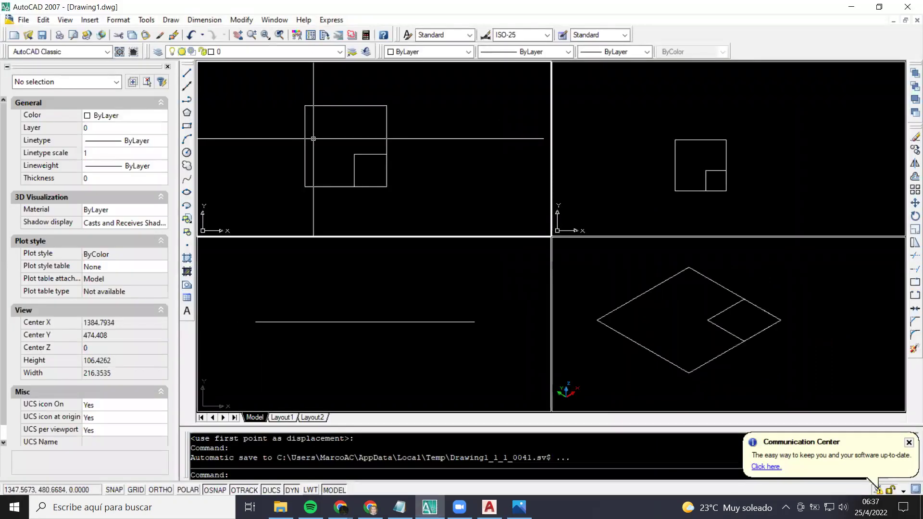
Window-select the large square and set its colour to Green in Properties
{"action": "left_click", "coordinate": [334, 92]}
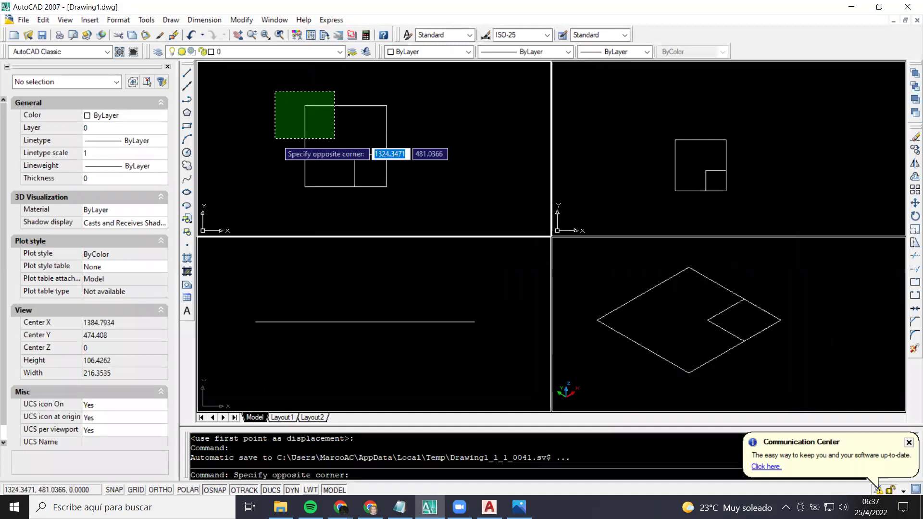
{"action": "left_click", "coordinate": [274, 138]}
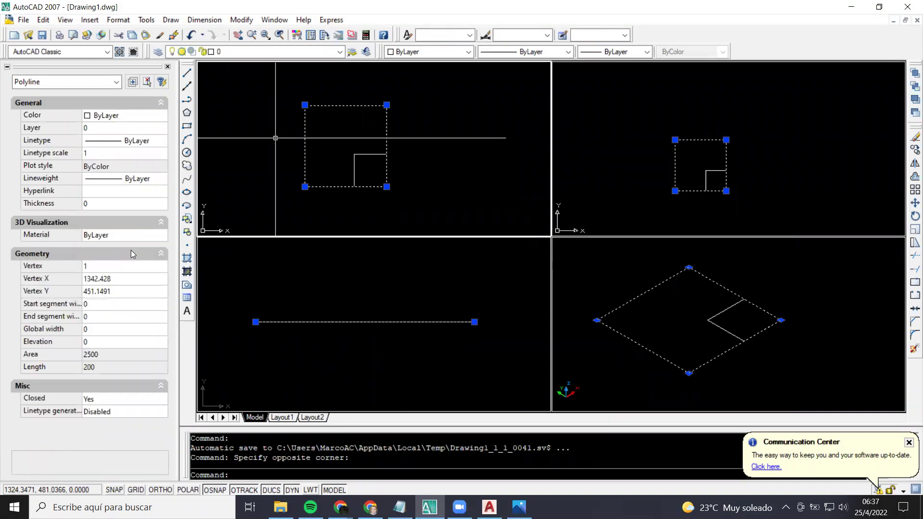
{"action": "left_click", "coordinate": [167, 116]}
{"action": "left_click", "coordinate": [165, 116]}
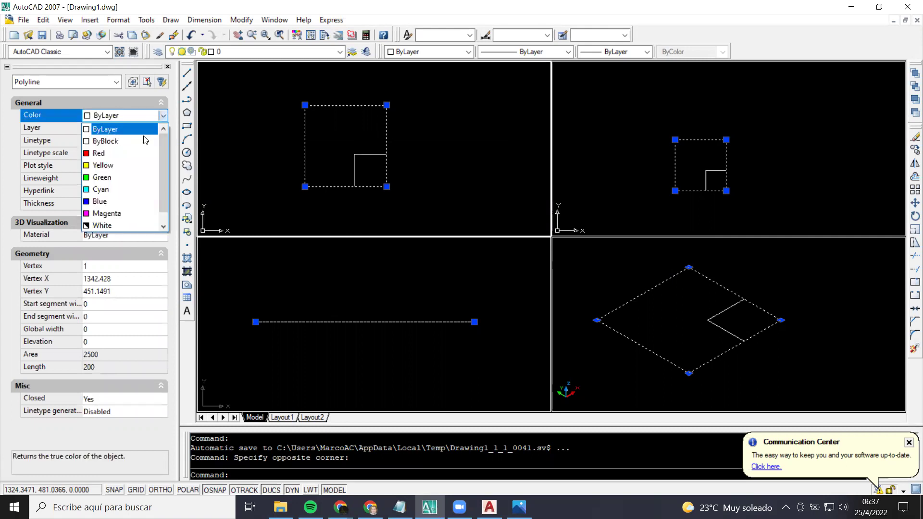
{"action": "left_click", "coordinate": [102, 177]}
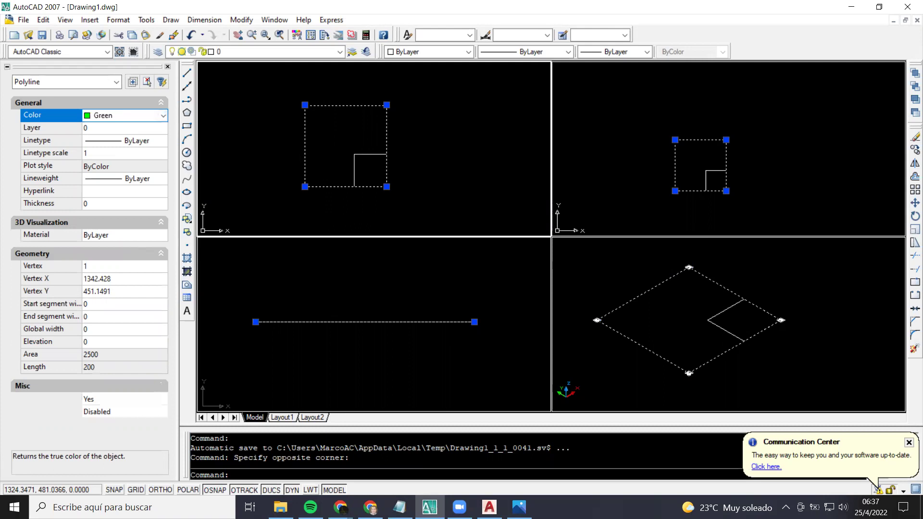
{"action": "key", "text": "Escape"}
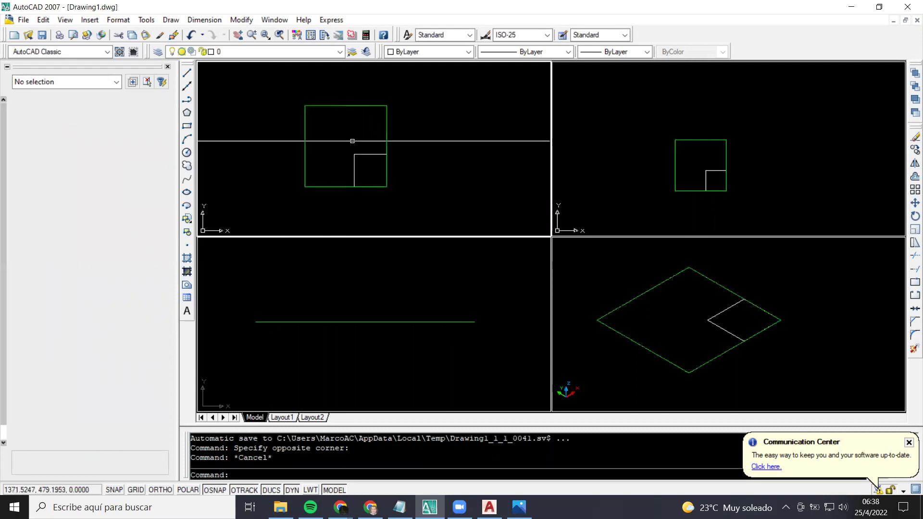
Window-select the small corner square and set its colour to Red
{"action": "left_click", "coordinate": [383, 125]}
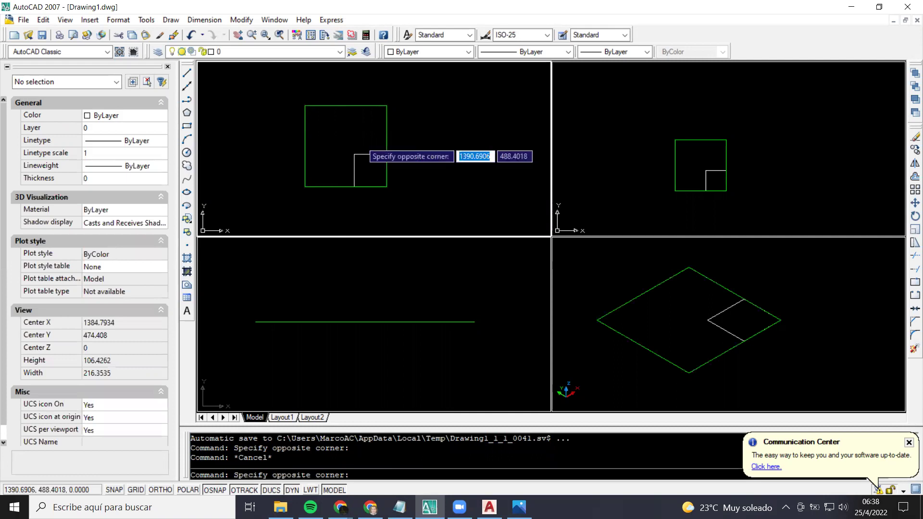
{"action": "left_click", "coordinate": [340, 150]}
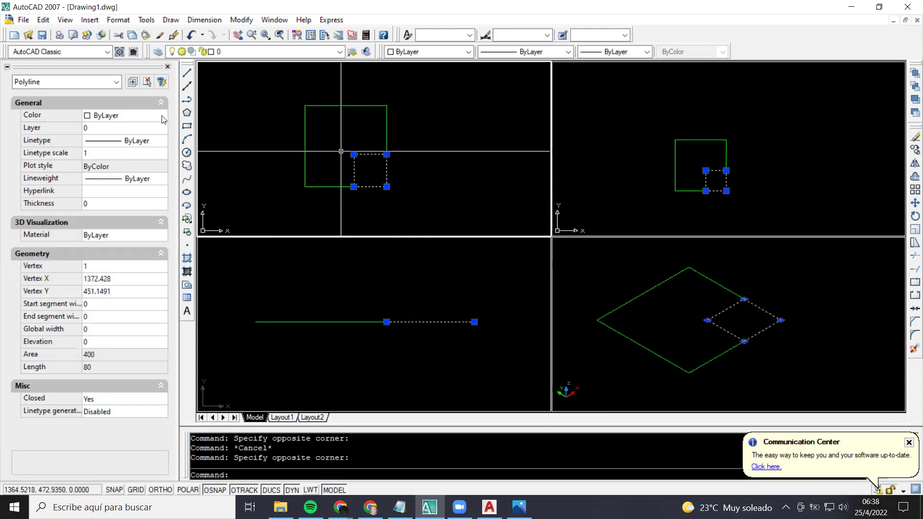
{"action": "left_click", "coordinate": [163, 116]}
{"action": "left_click", "coordinate": [141, 153]}
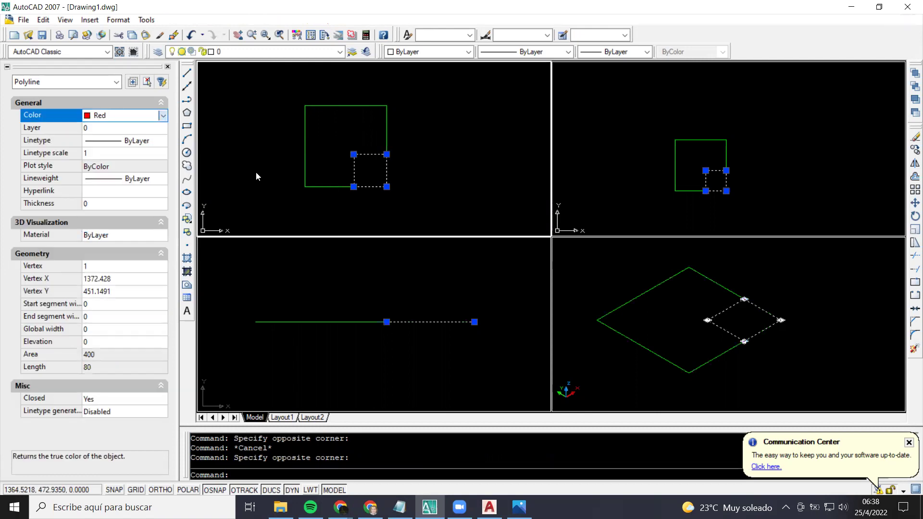
{"action": "key", "text": "Escape"}
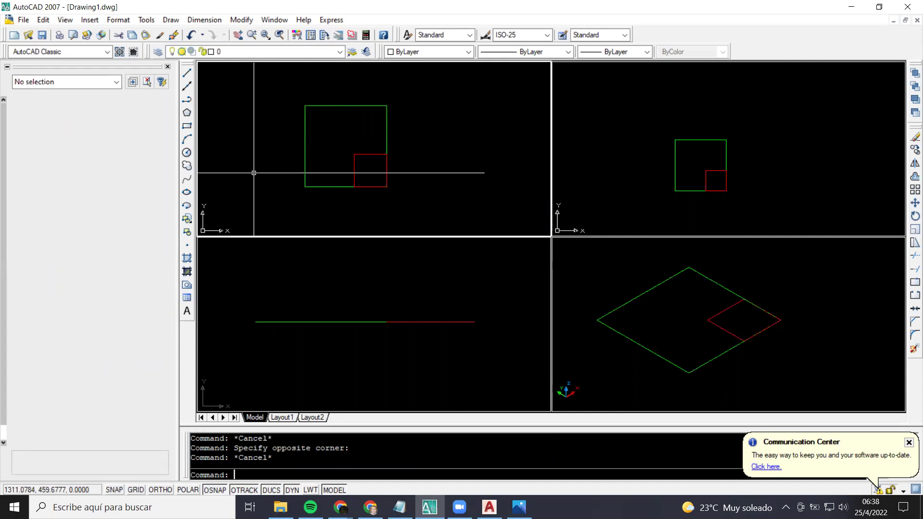
{"action": "key", "text": "Escape"}
{"action": "key", "text": "Escape"}
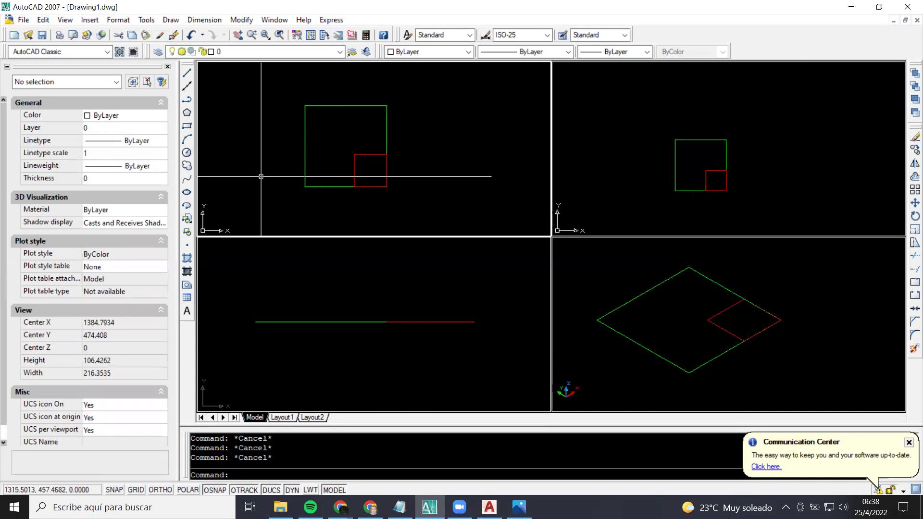
{"action": "left_click", "coordinate": [35, 19]}
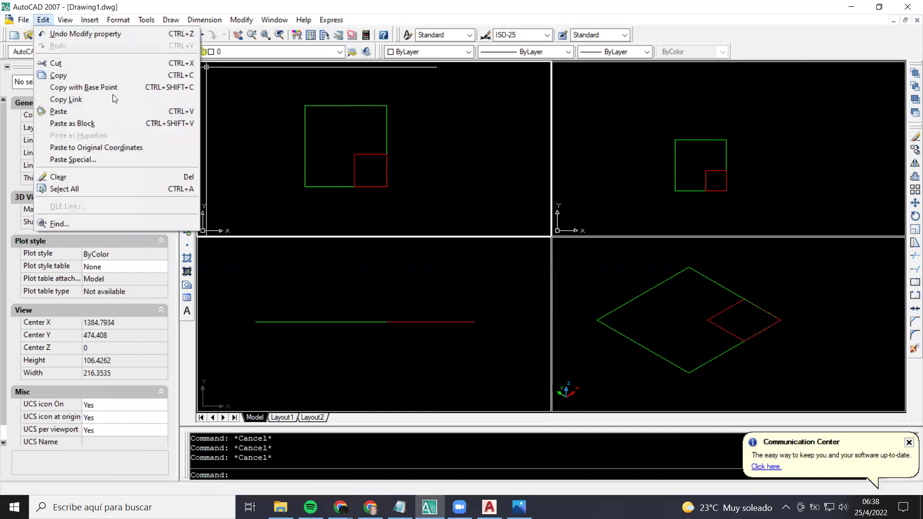
Save the drawing as 'practica 7 version 2007' in the Desktop folder 'ejercicios isometricos 2'
{"action": "left_click", "coordinate": [25, 24]}
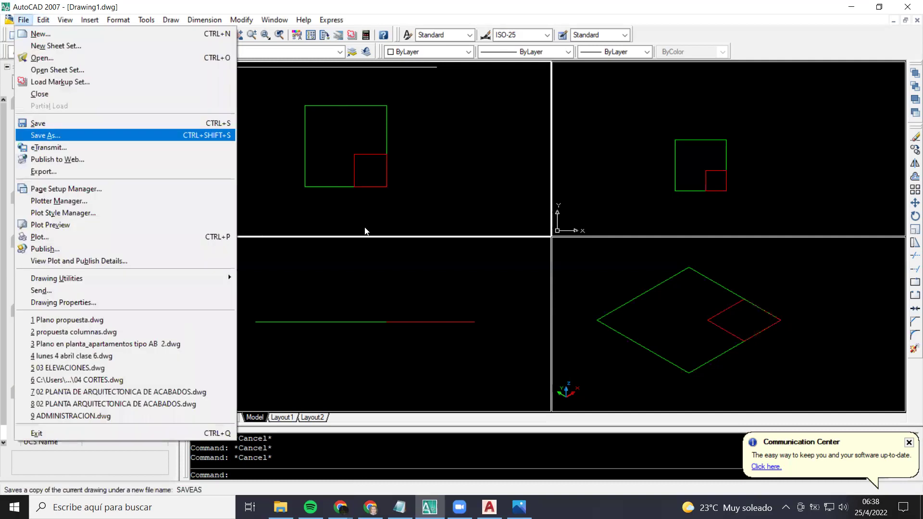
{"action": "left_click", "coordinate": [442, 332]}
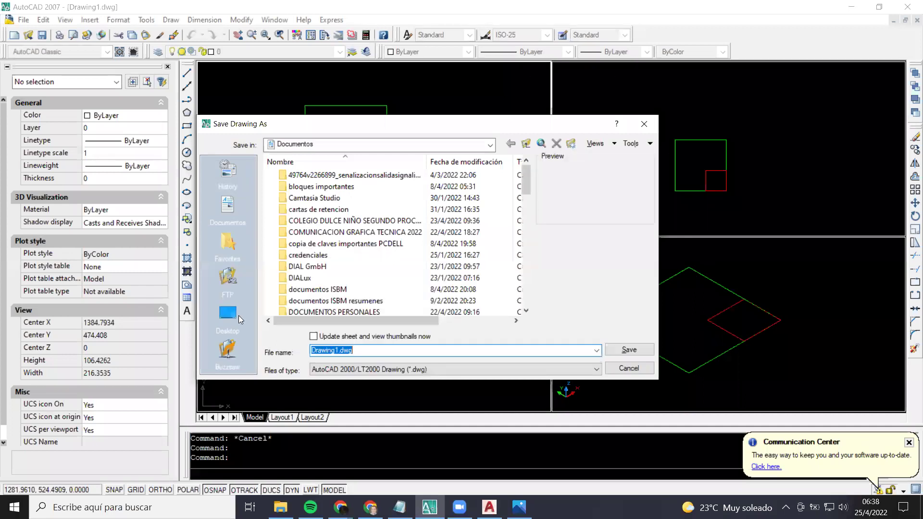
{"action": "left_click", "coordinate": [229, 317]}
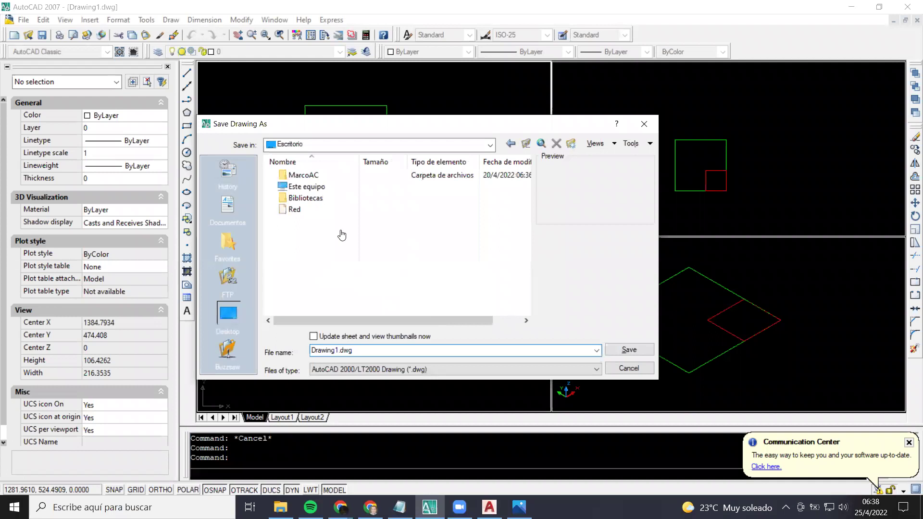
{"action": "left_click_drag", "start_coordinate": [359, 158], "coordinate": [389, 158]}
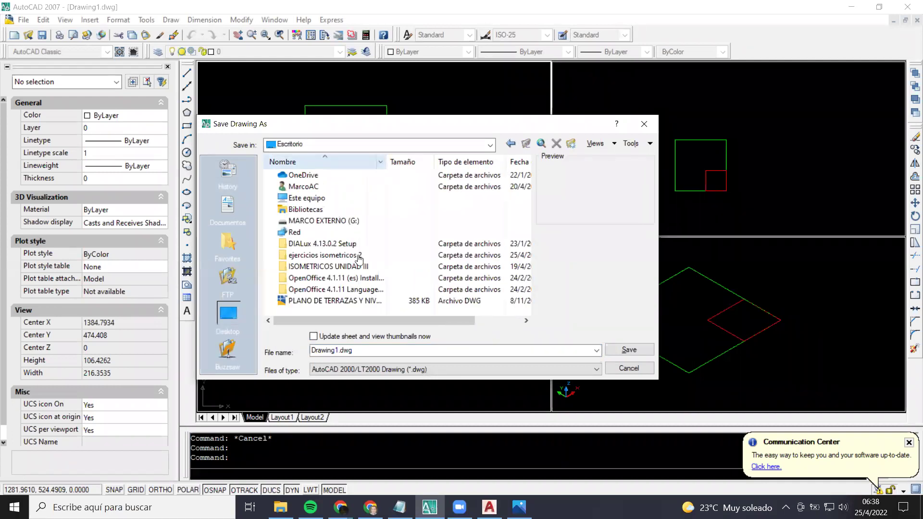
{"action": "mouse_move", "coordinate": [323, 255]}
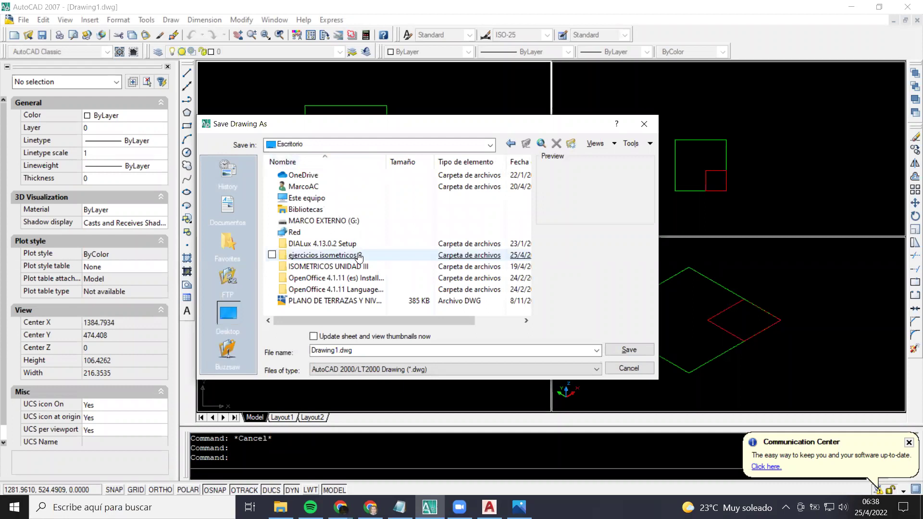
{"action": "left_click", "coordinate": [358, 257]}
{"action": "key", "text": "Return"}
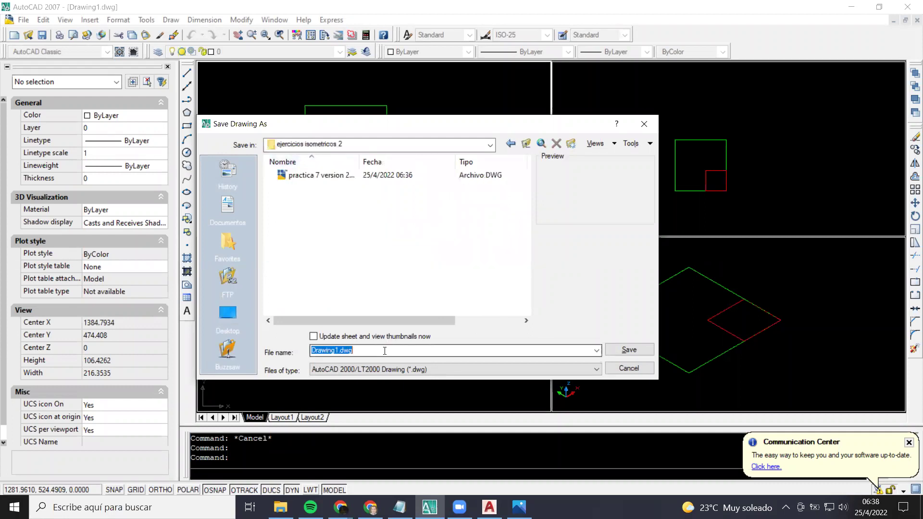
{"action": "type", "text": "practica"}
{"action": "type", "text": "rsion 2007"}
{"action": "key", "text": "Return"}
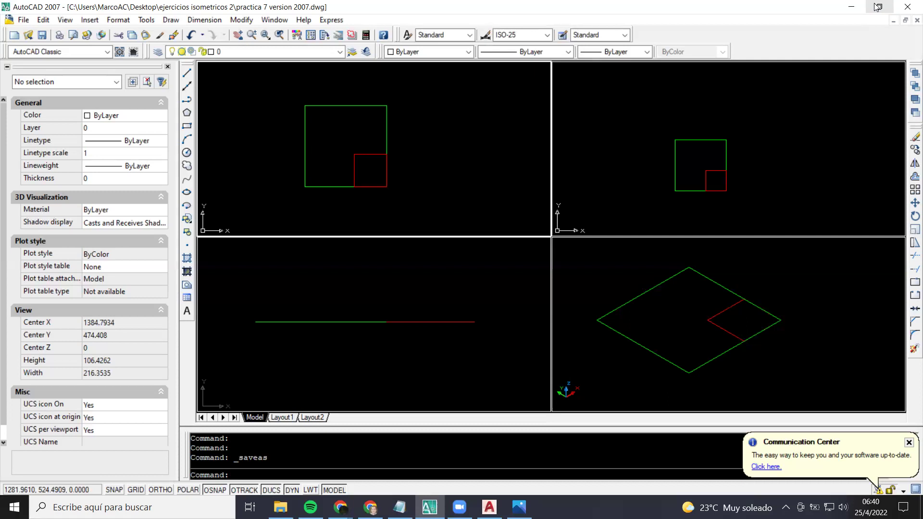
{"action": "left_click", "coordinate": [343, 301]}
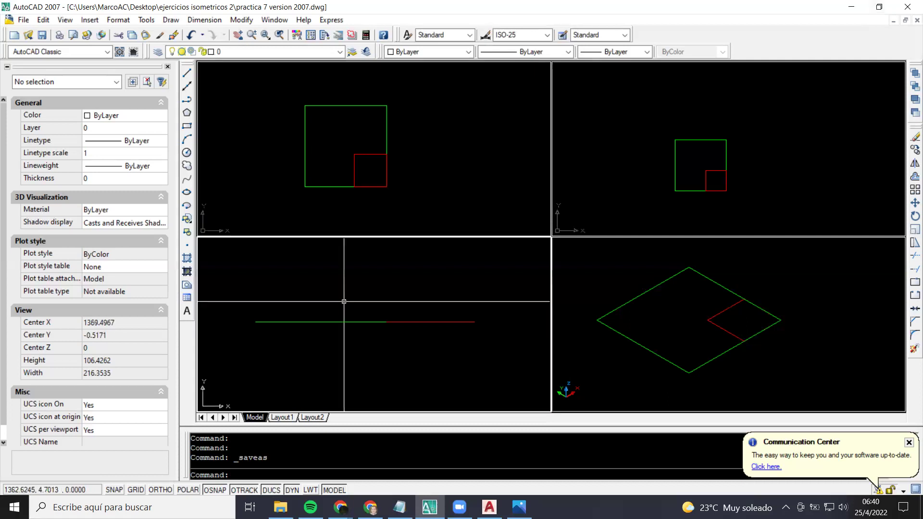
{"action": "left_click", "coordinate": [321, 281]}
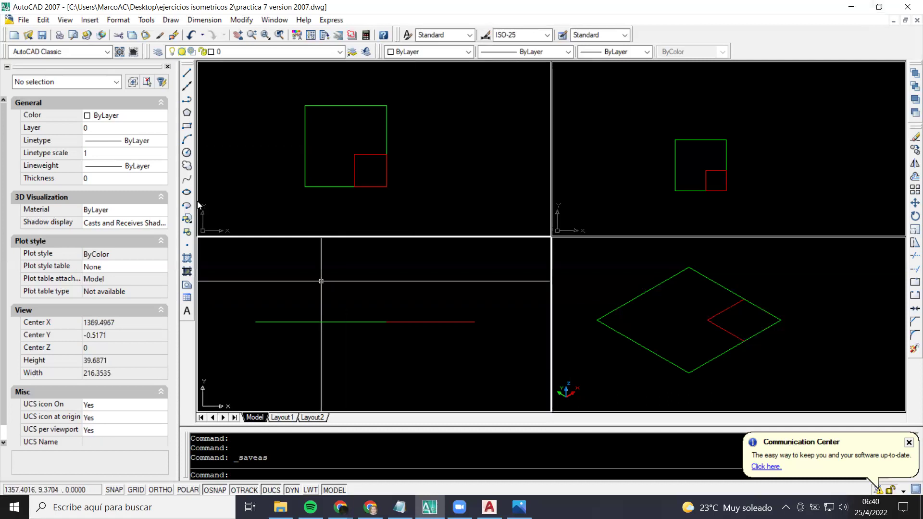
{"action": "left_click", "coordinate": [65, 19]}
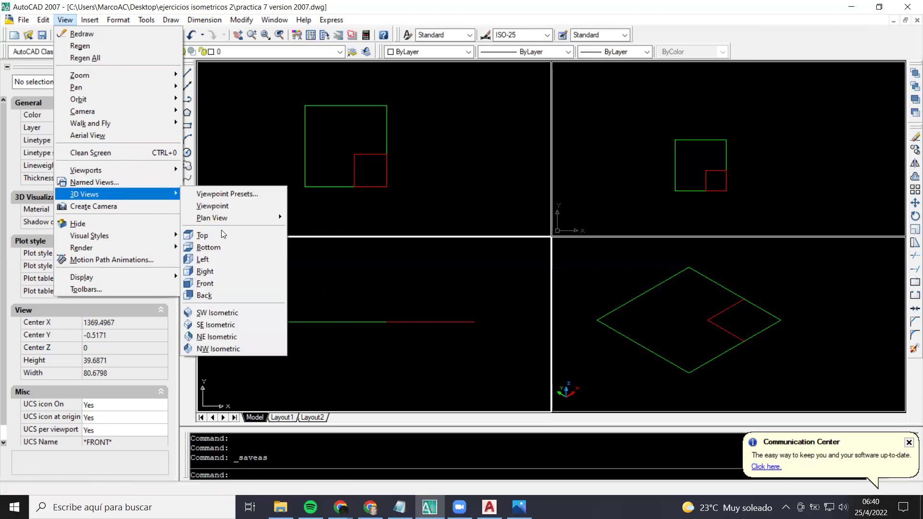
{"action": "mouse_move", "coordinate": [85, 195]}
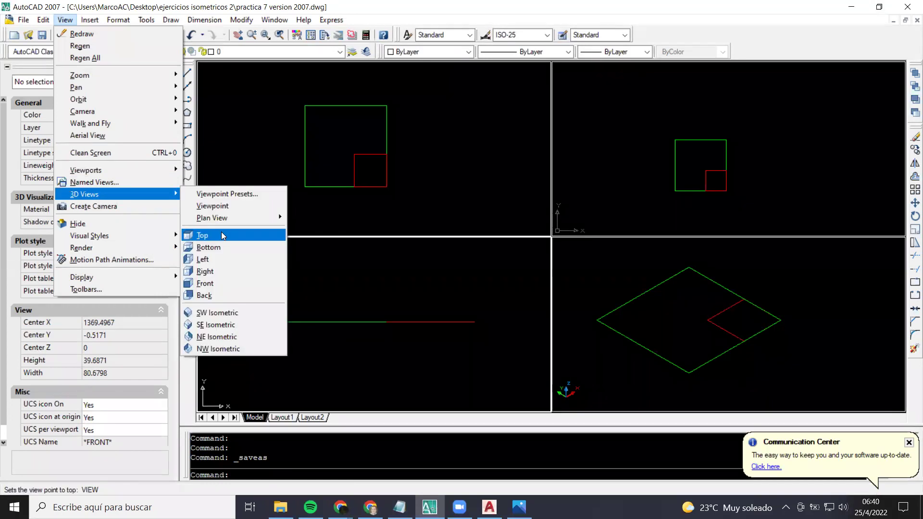
{"action": "left_click", "coordinate": [339, 293]}
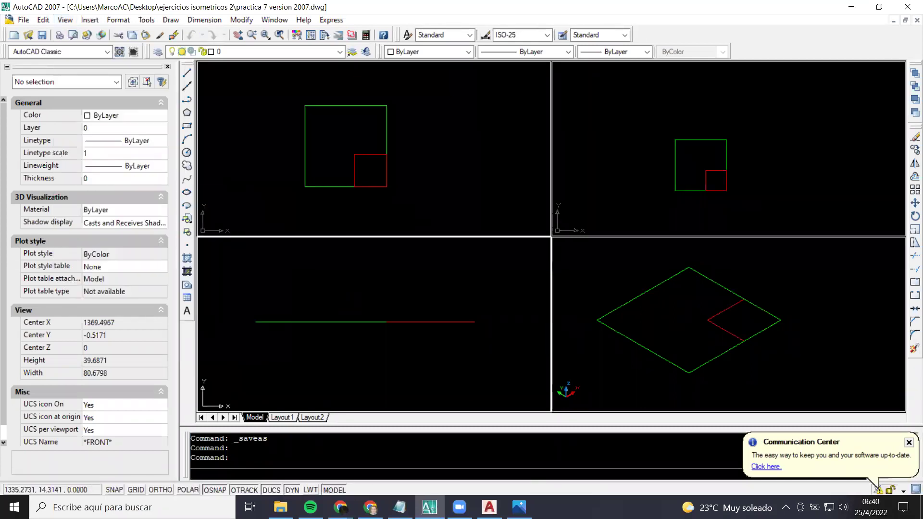
{"action": "left_click", "coordinate": [65, 20]}
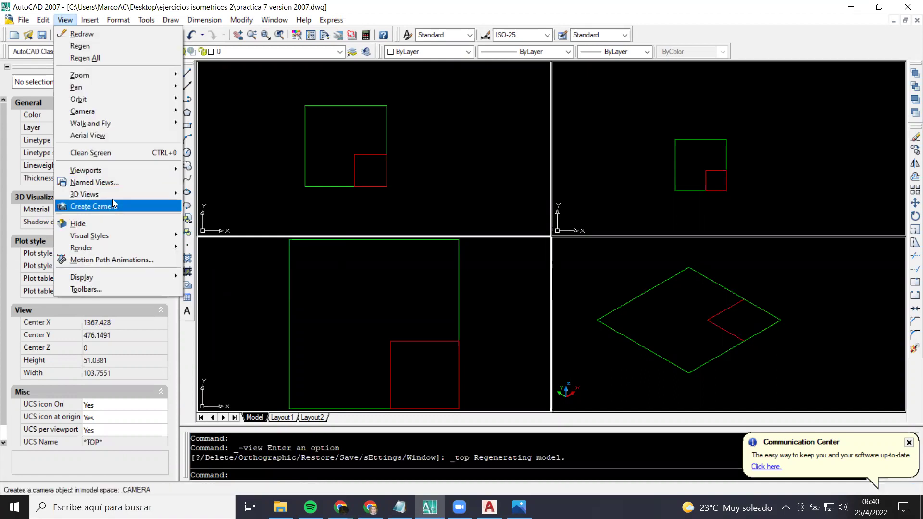
{"action": "mouse_move", "coordinate": [84, 194]}
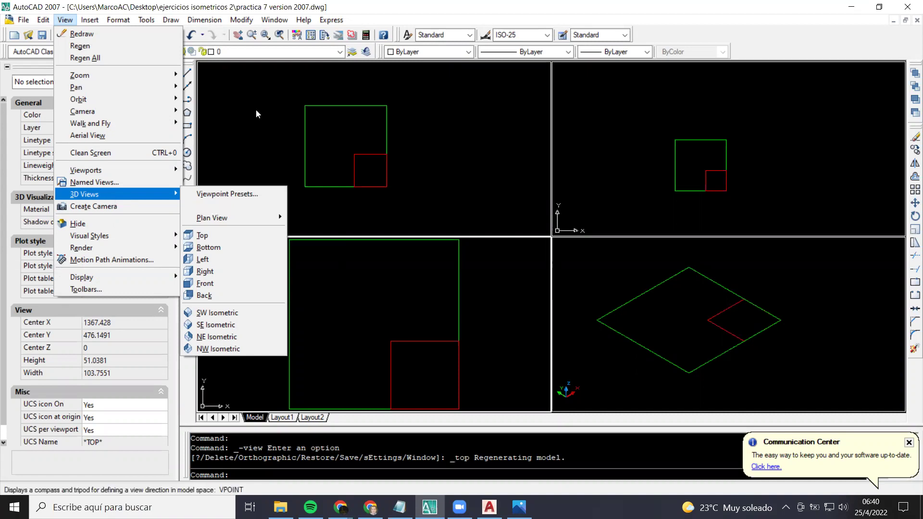
{"action": "left_click", "coordinate": [295, 95]}
{"action": "left_click", "coordinate": [355, 167]}
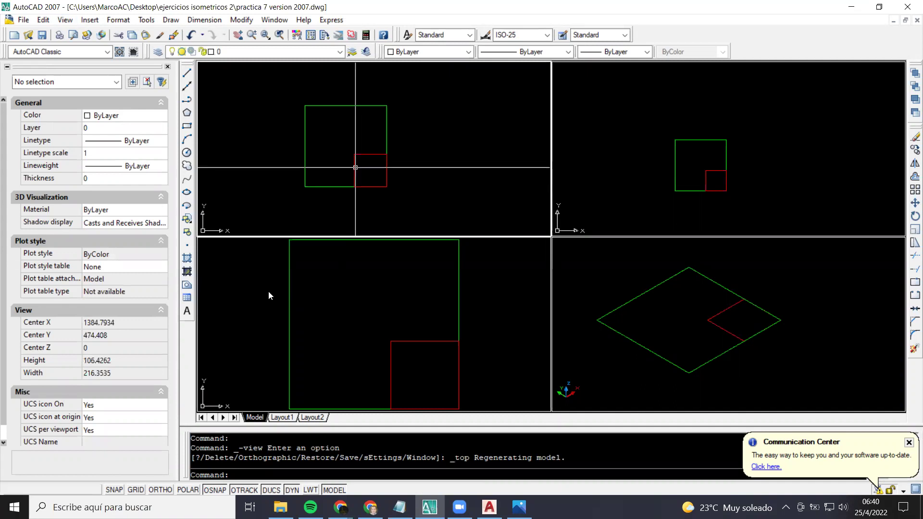
{"action": "left_click", "coordinate": [230, 243]}
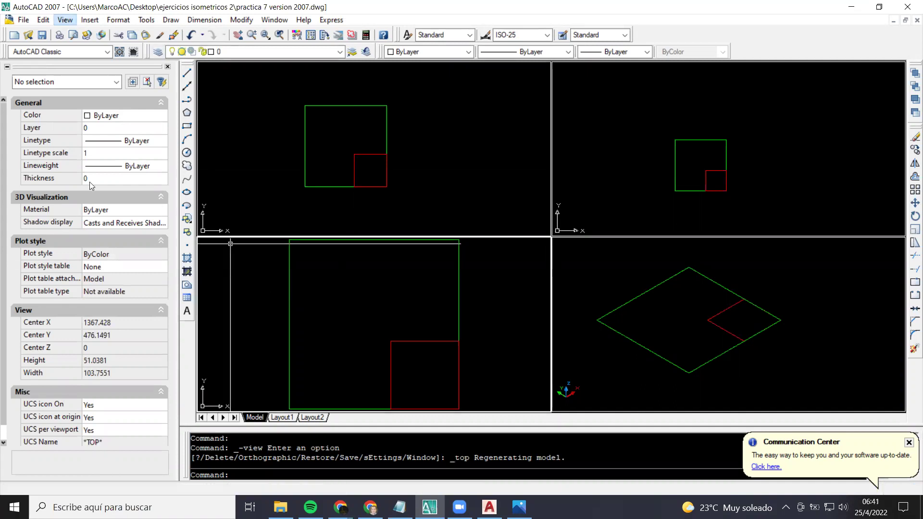
{"action": "left_click", "coordinate": [64, 20]}
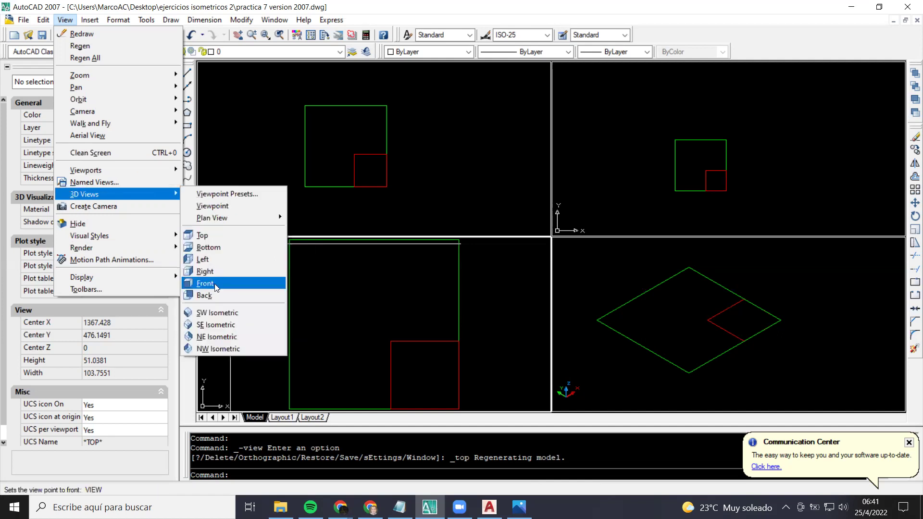
{"action": "left_click", "coordinate": [215, 284]}
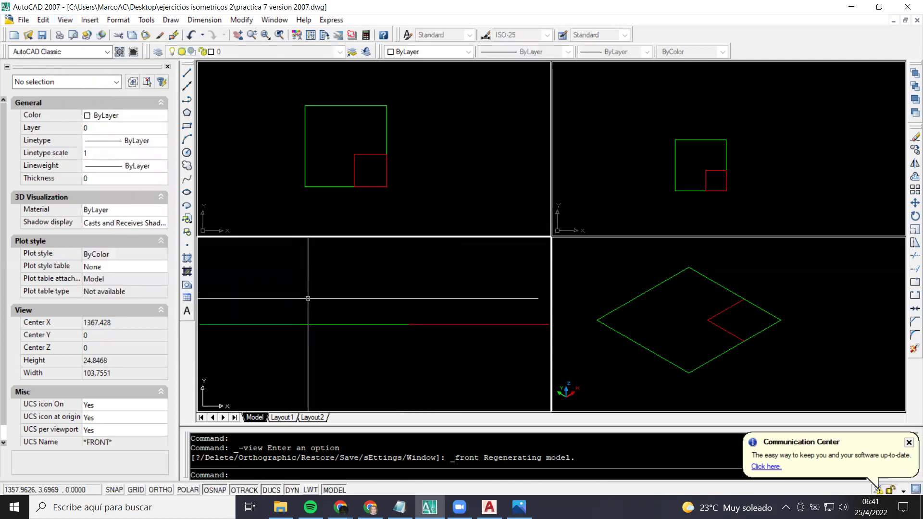
{"action": "scroll", "coordinate": [343, 347], "scroll_direction": "down", "scroll_amount": 2}
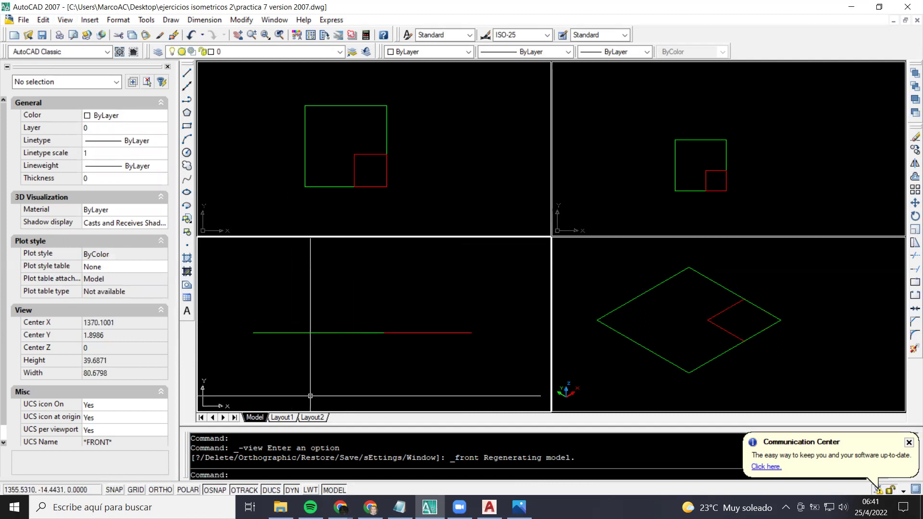
Shade the lower-left front viewport with the Conceptual visual style, then activate the top-left viewport
{"action": "left_click", "coordinate": [64, 21]}
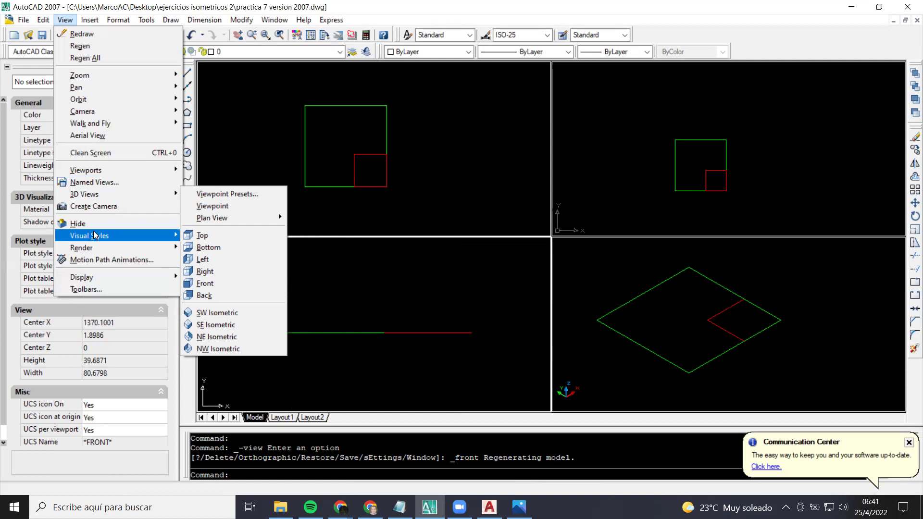
{"action": "mouse_move", "coordinate": [90, 236]}
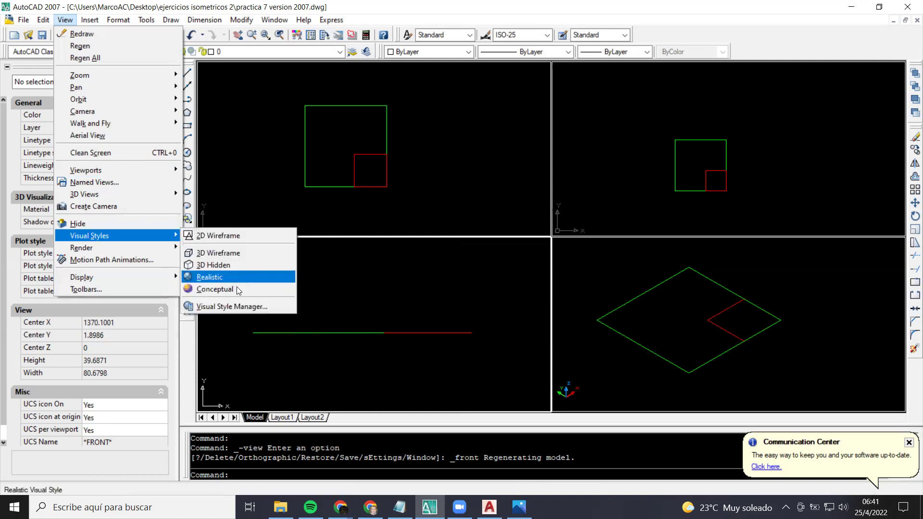
{"action": "left_click", "coordinate": [285, 290]}
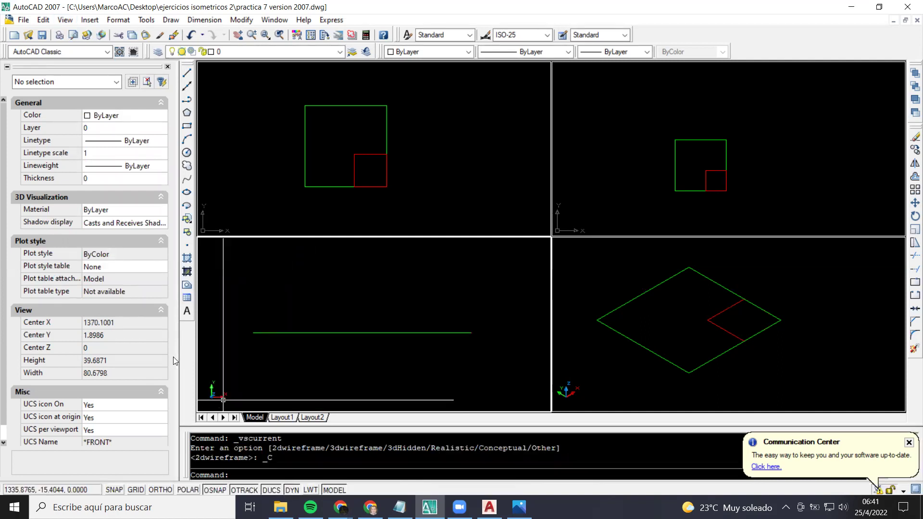
{"action": "left_click", "coordinate": [263, 204]}
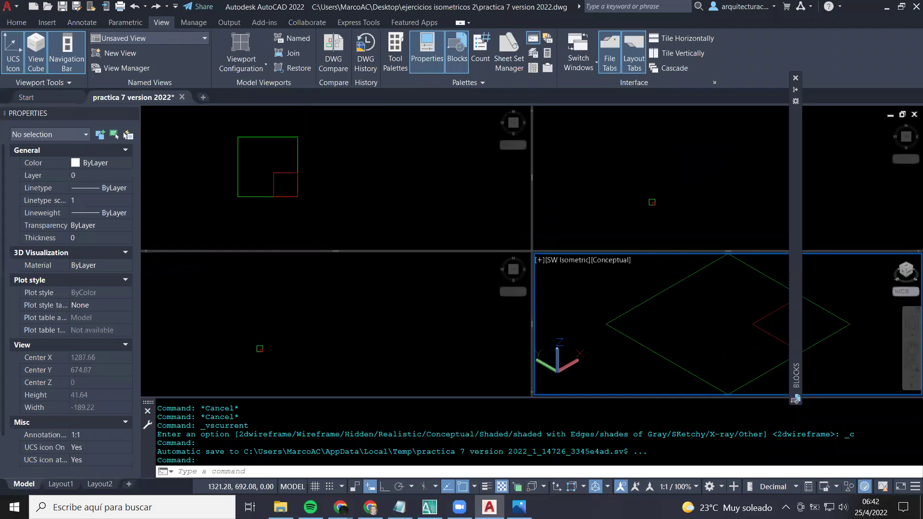
Switch the lower-left viewport to the Front preset view
{"action": "left_click", "coordinate": [201, 279]}
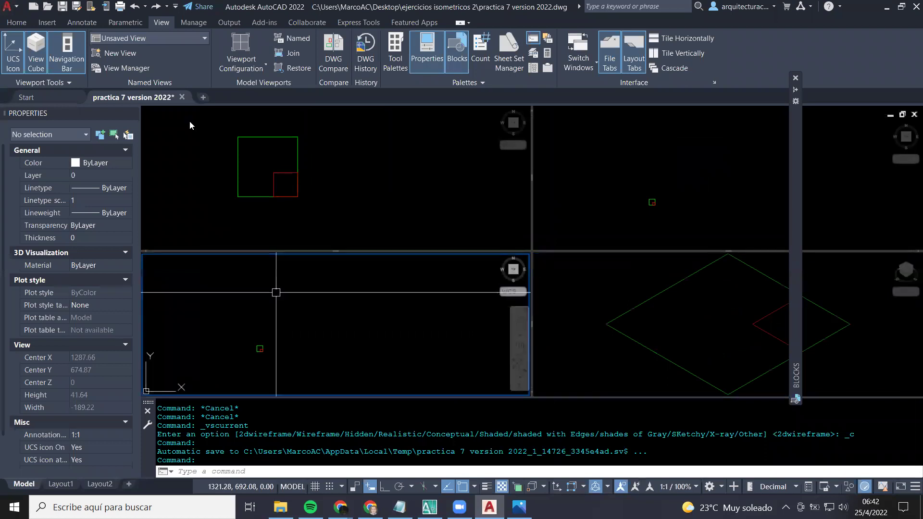
{"action": "left_click", "coordinate": [166, 118]}
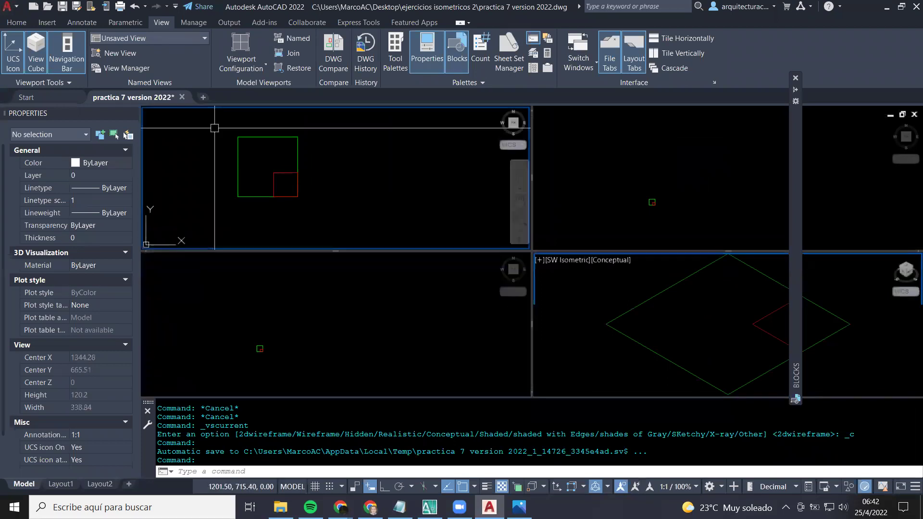
{"action": "left_click", "coordinate": [158, 263]}
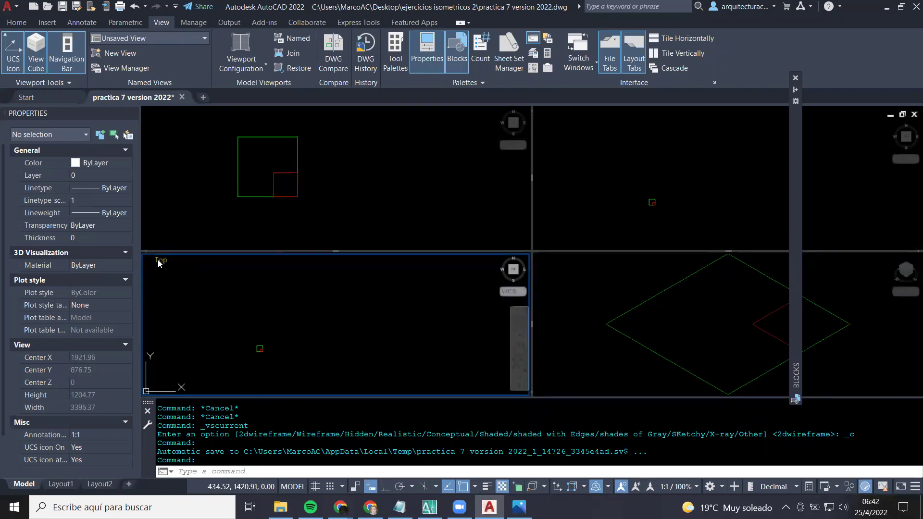
{"action": "left_click", "coordinate": [159, 260]}
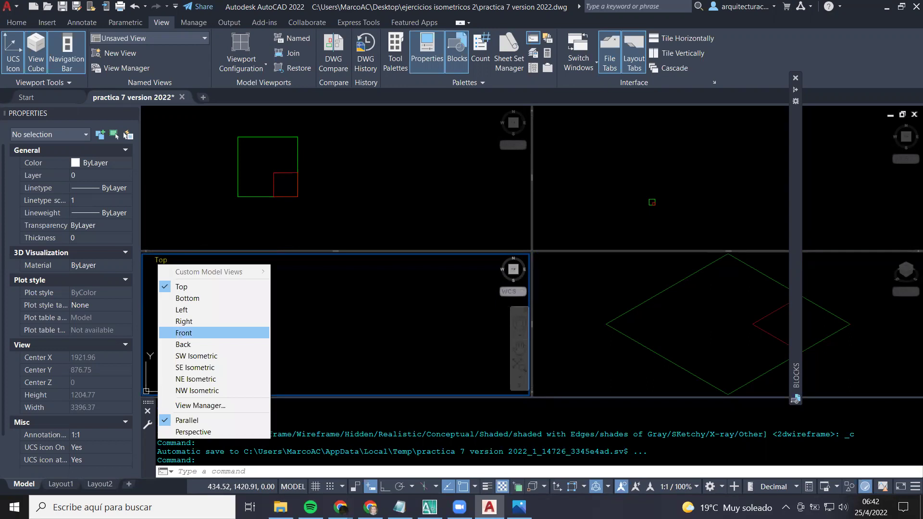
{"action": "left_click", "coordinate": [188, 332]}
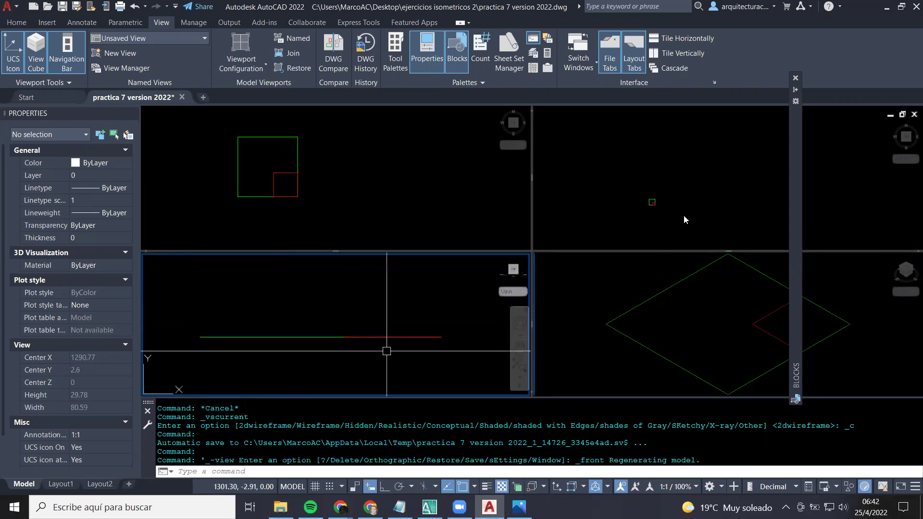
Make the SW Isometric viewport active and zoom it with the mouse wheel
{"action": "left_click", "coordinate": [687, 289]}
{"action": "left_click", "coordinate": [539, 246]}
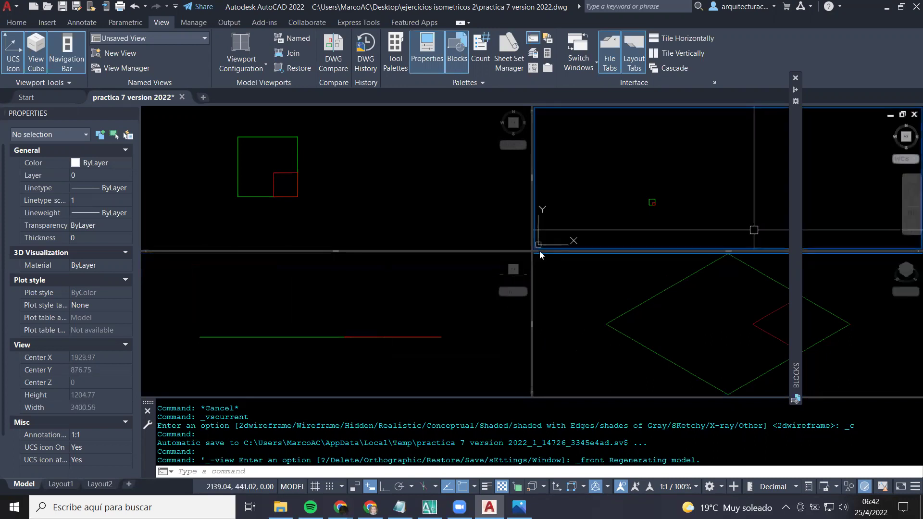
{"action": "key", "text": "ctrl+r"}
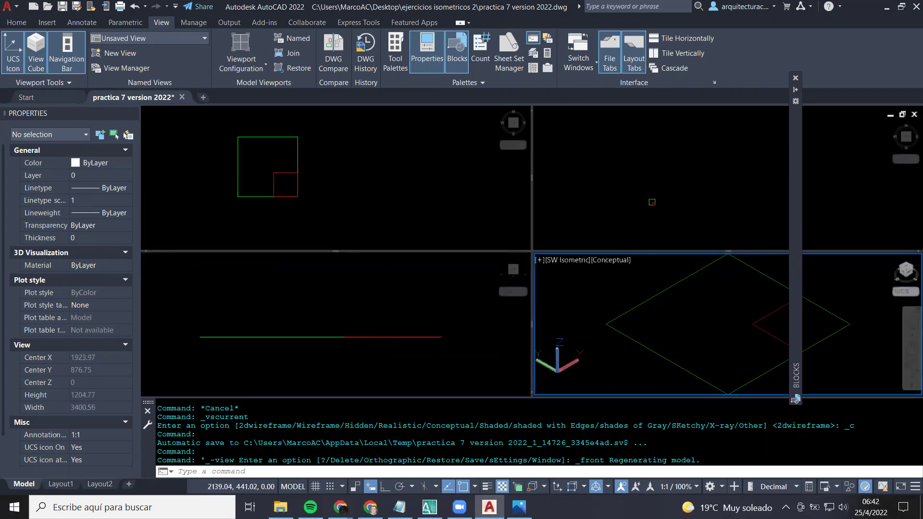
{"action": "scroll", "coordinate": [641, 322], "scroll_direction": "down", "scroll_amount": 3}
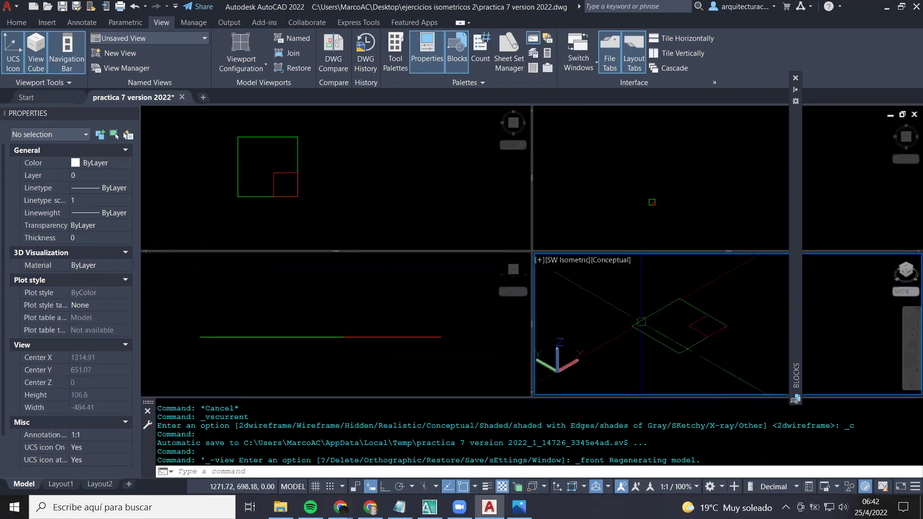
{"action": "scroll", "coordinate": [688, 326], "scroll_direction": "up", "scroll_amount": 2}
{"action": "scroll", "coordinate": [607, 336], "scroll_direction": "up", "scroll_amount": 2}
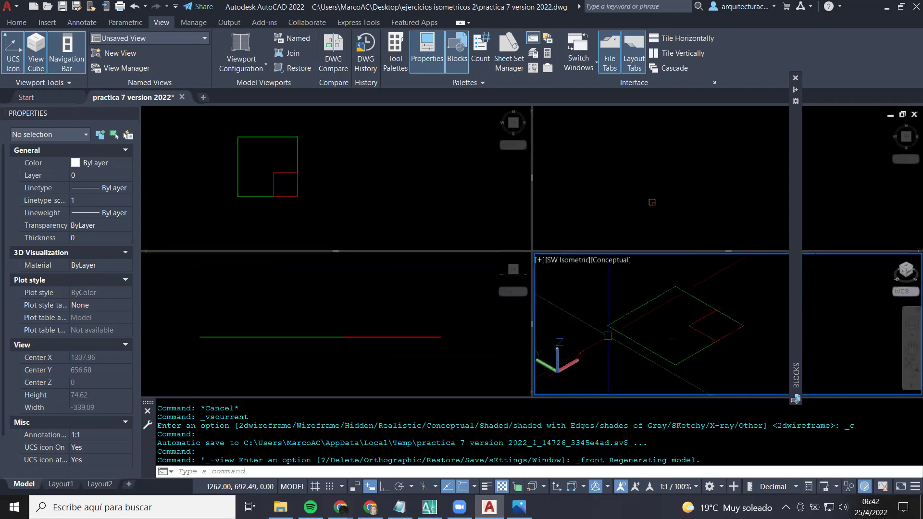
{"action": "scroll", "coordinate": [607, 336], "scroll_direction": "down", "scroll_amount": 2}
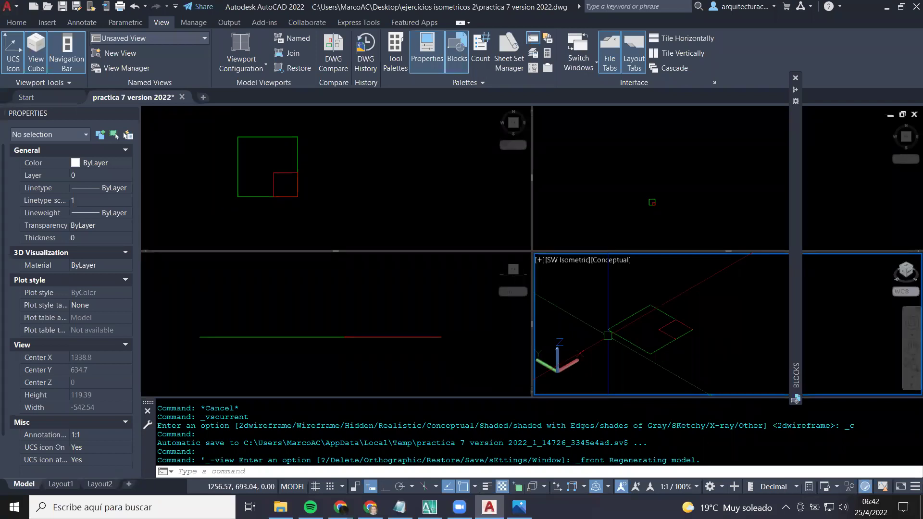
Extrude the 50 by 50 square 40 units with EXTRUDE into a solid box
{"action": "type", "text": "e"}
{"action": "type", "text": "xt"}
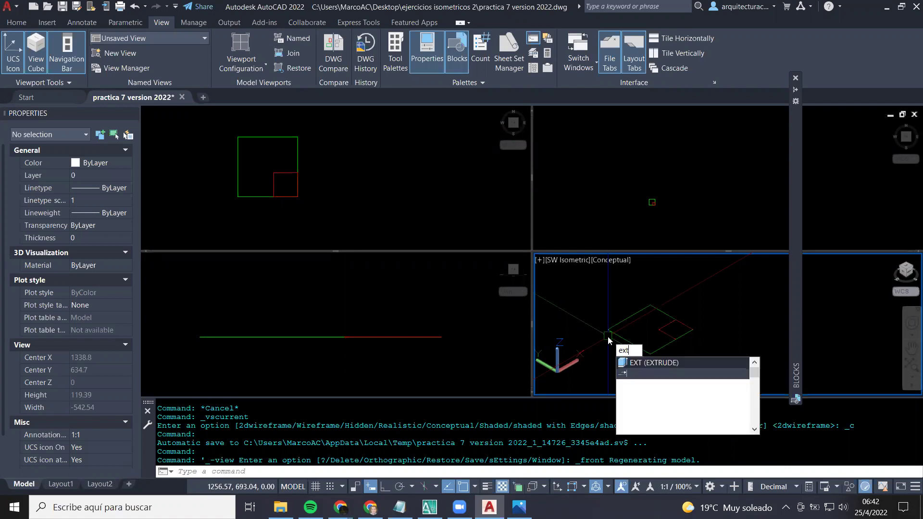
{"action": "type", "text": "rude"}
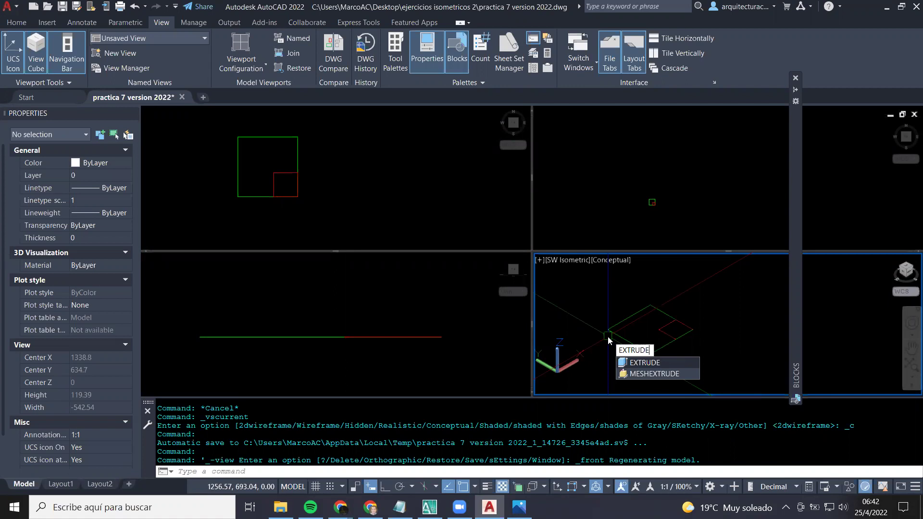
{"action": "key", "text": "BackSpace"}
{"action": "key", "text": "BackSpace"}
{"action": "key", "text": "BackSpace"}
{"action": "key", "text": "BackSpace"}
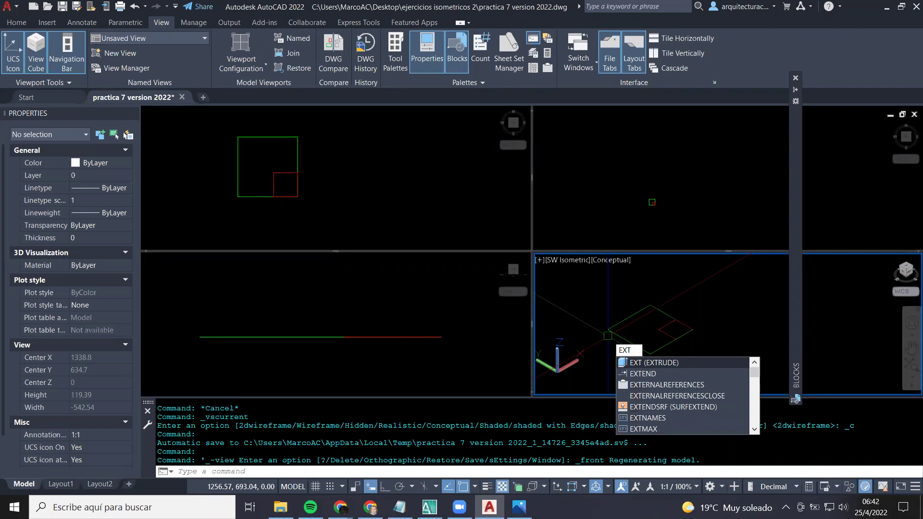
{"action": "type", "text": "RUDE"}
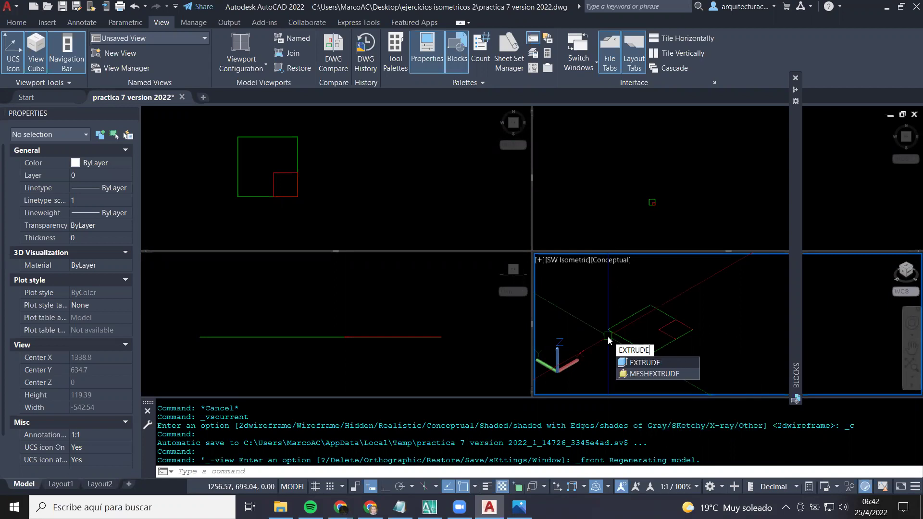
{"action": "key", "text": "Return"}
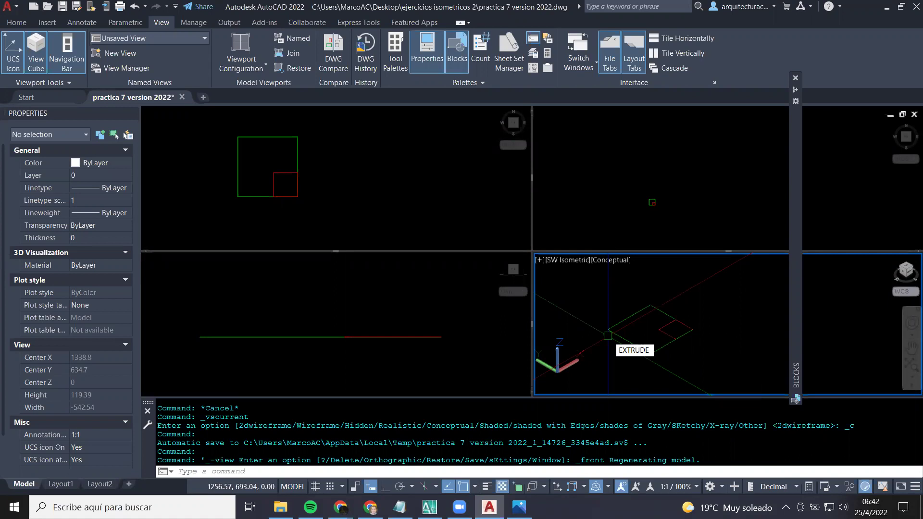
{"action": "key", "text": "Return"}
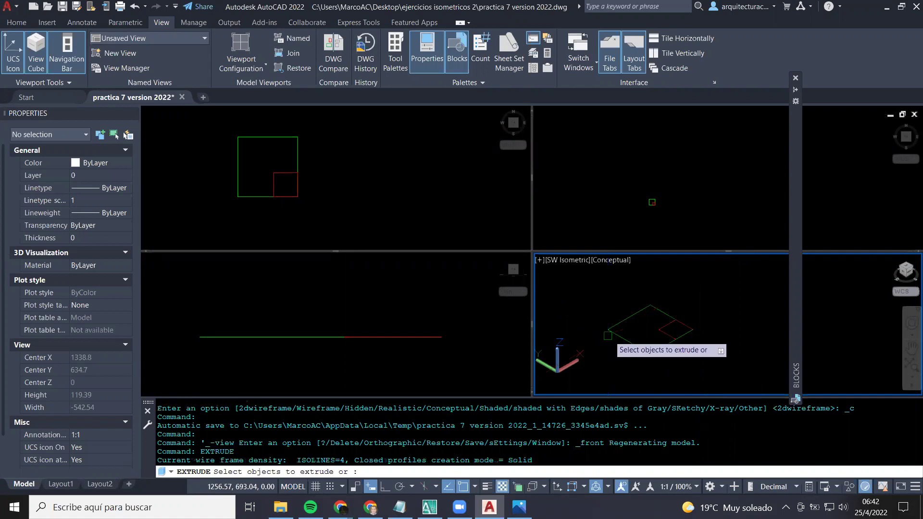
{"action": "left_click", "coordinate": [622, 336]}
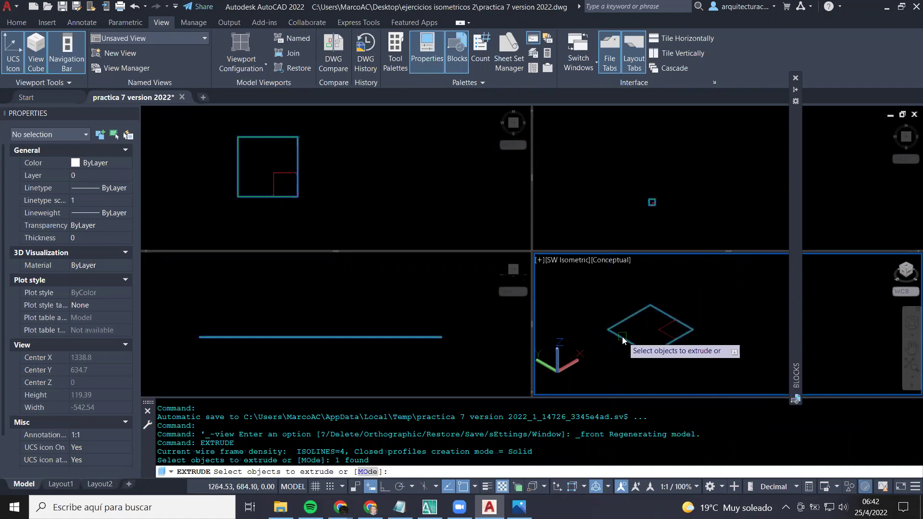
{"action": "right_click", "coordinate": [633, 342]}
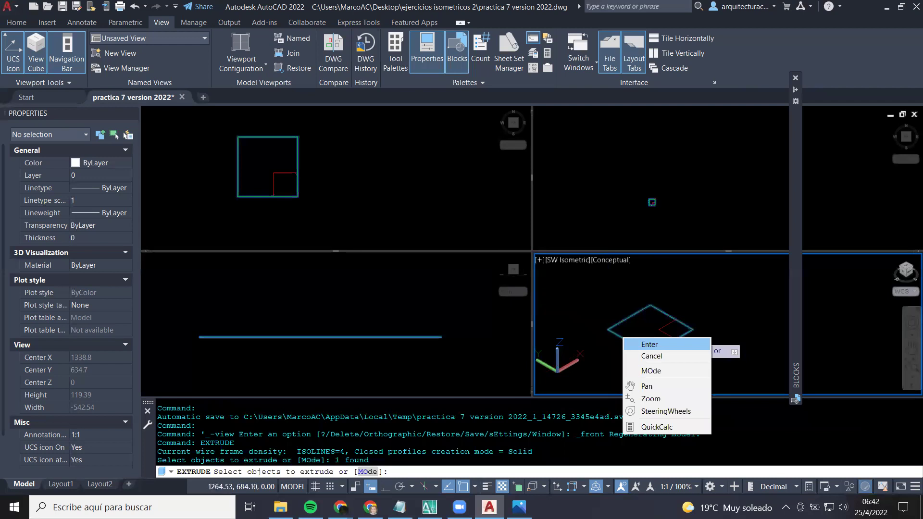
{"action": "left_click", "coordinate": [648, 344]}
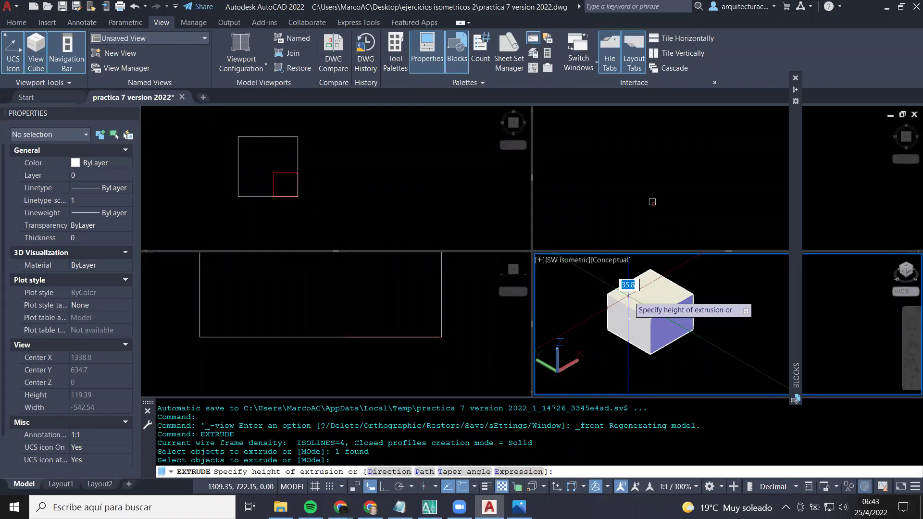
{"action": "type", "text": "40"}
{"action": "key", "text": "Return"}
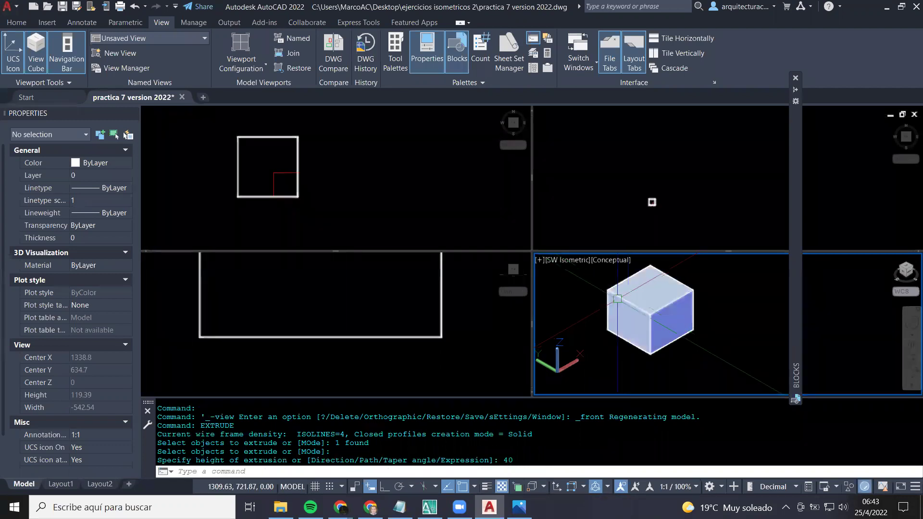
{"action": "left_click", "coordinate": [616, 298]}
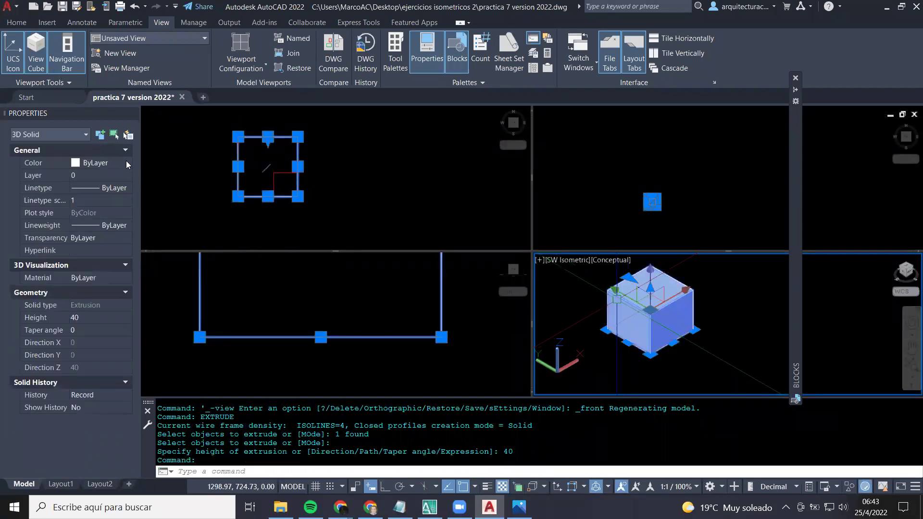
Color the extruded box green and set the isometric viewport to 2D Wireframe
{"action": "left_click", "coordinate": [126, 161]}
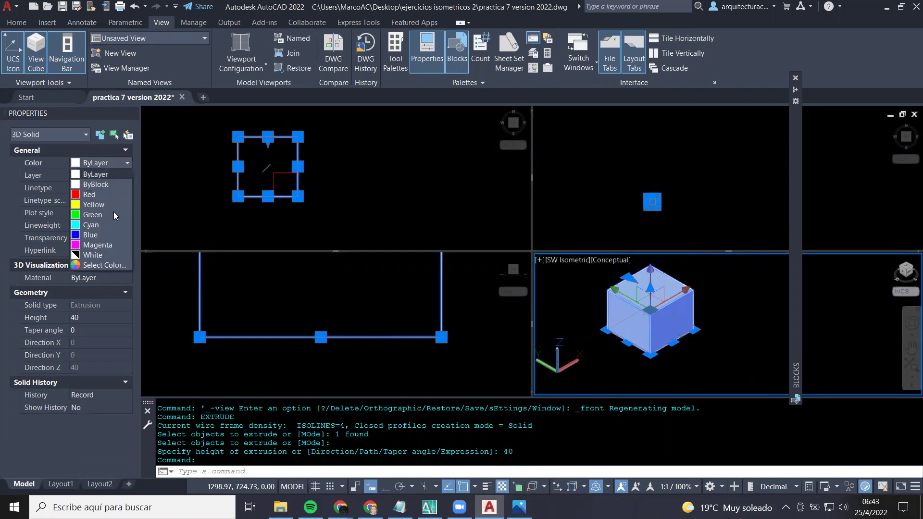
{"action": "left_click", "coordinate": [113, 213]}
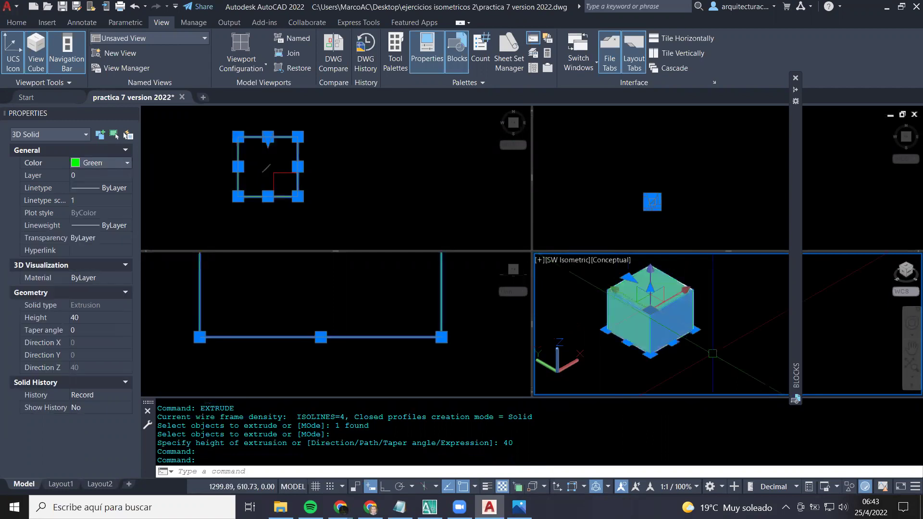
{"action": "key", "text": "Escape"}
{"action": "key", "text": "Escape"}
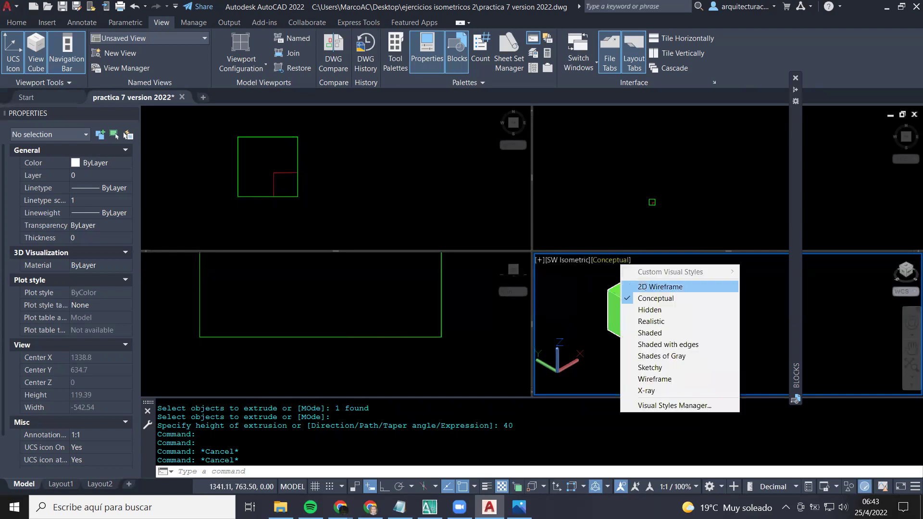
{"action": "left_click", "coordinate": [659, 286]}
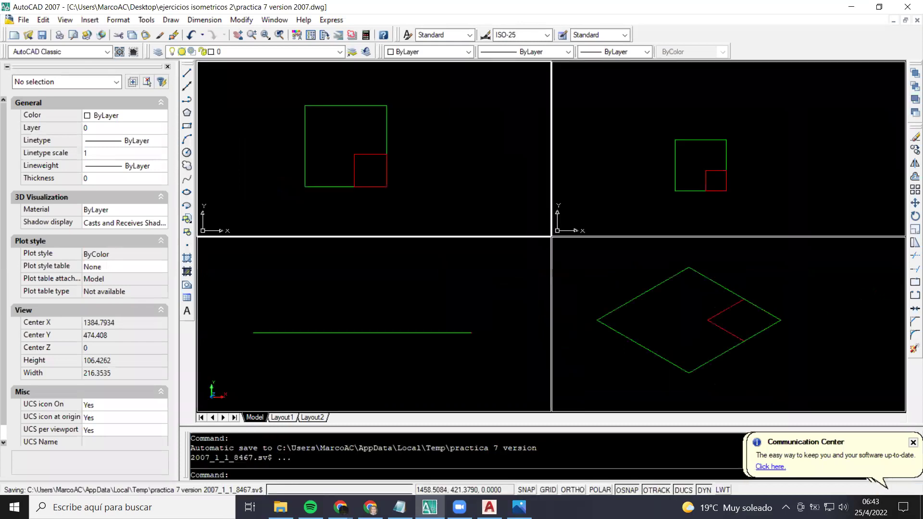
Extrude the 50 by 50 square 60 units from the isometric viewport using EXT
{"action": "left_click", "coordinate": [608, 285]}
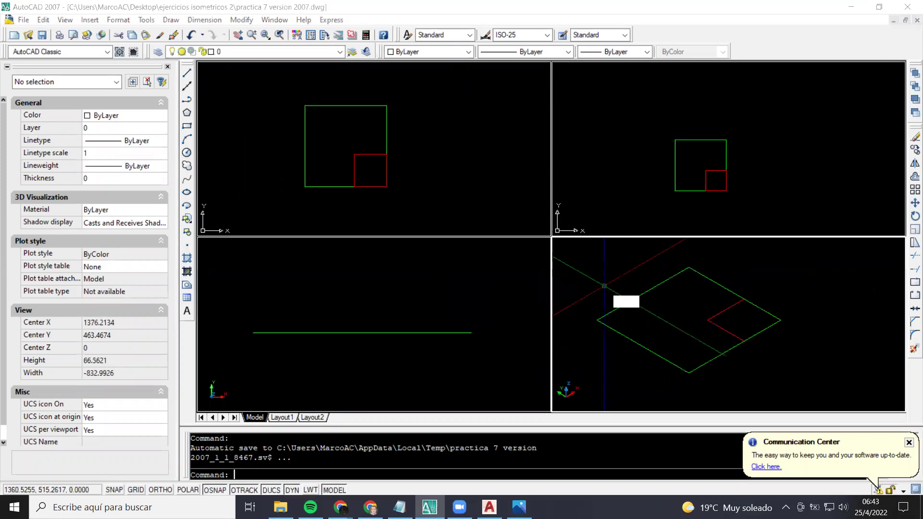
{"action": "type", "text": "ext"}
{"action": "key", "text": "Return"}
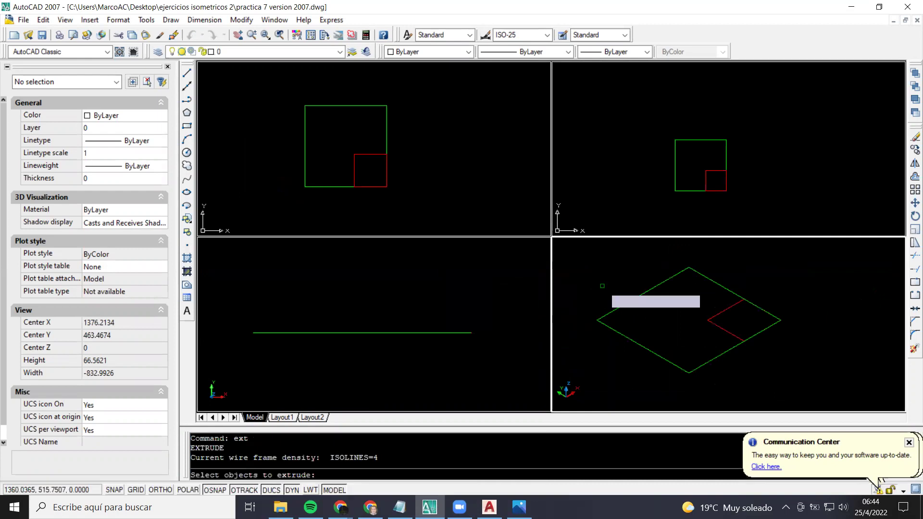
{"action": "left_click", "coordinate": [613, 310]}
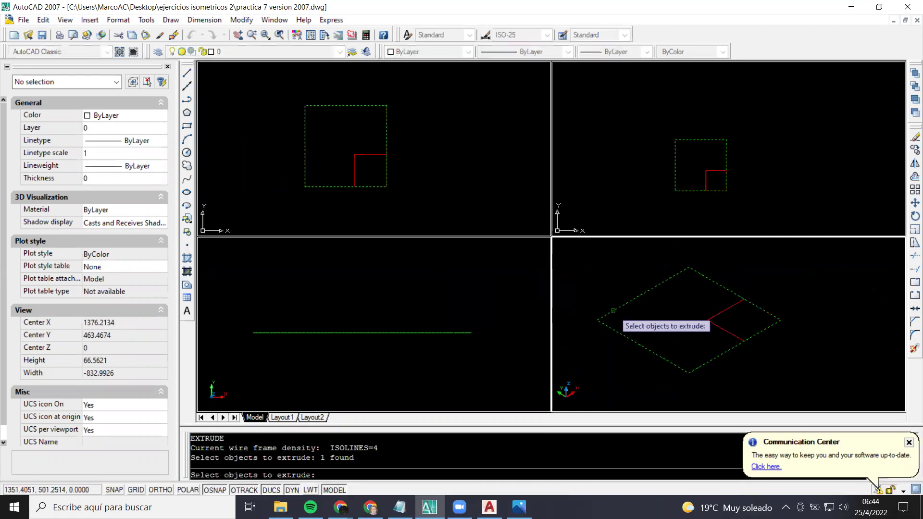
{"action": "key", "text": "Return"}
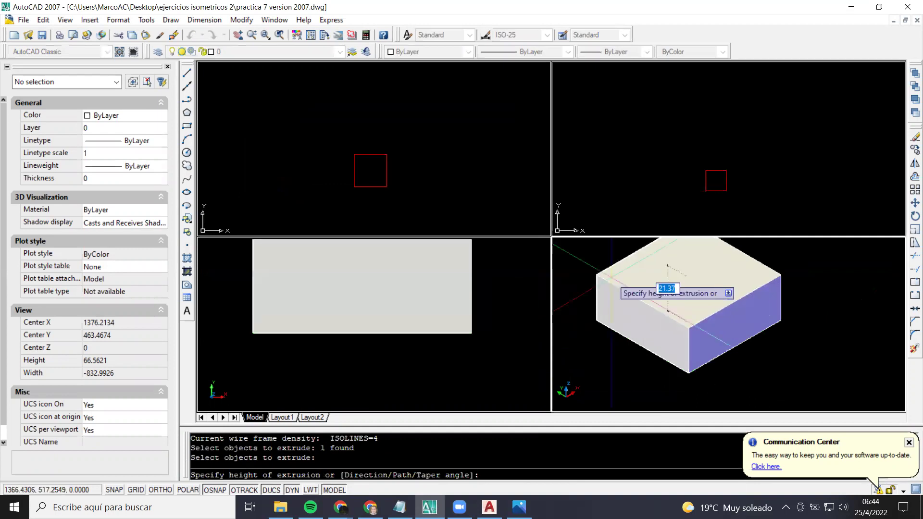
{"action": "type", "text": "60"}
{"action": "key", "text": "Return"}
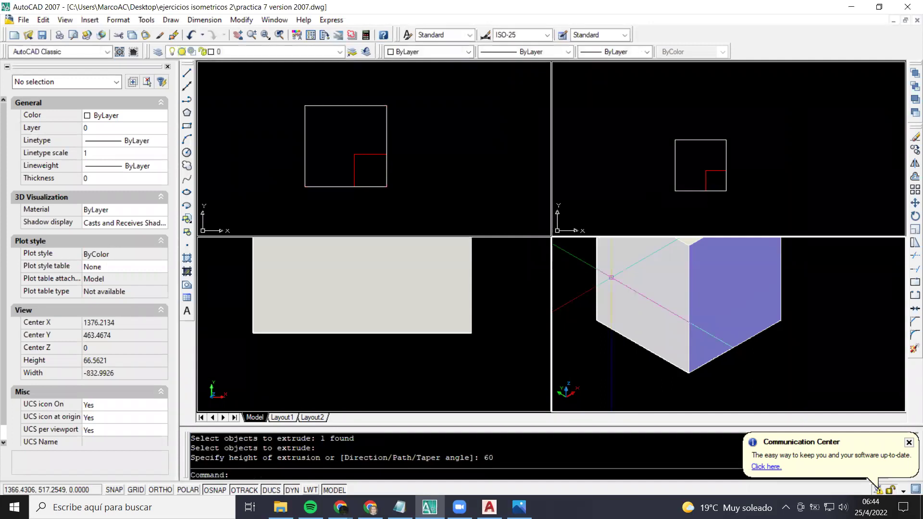
{"action": "scroll", "coordinate": [611, 277], "scroll_direction": "down", "scroll_amount": 2}
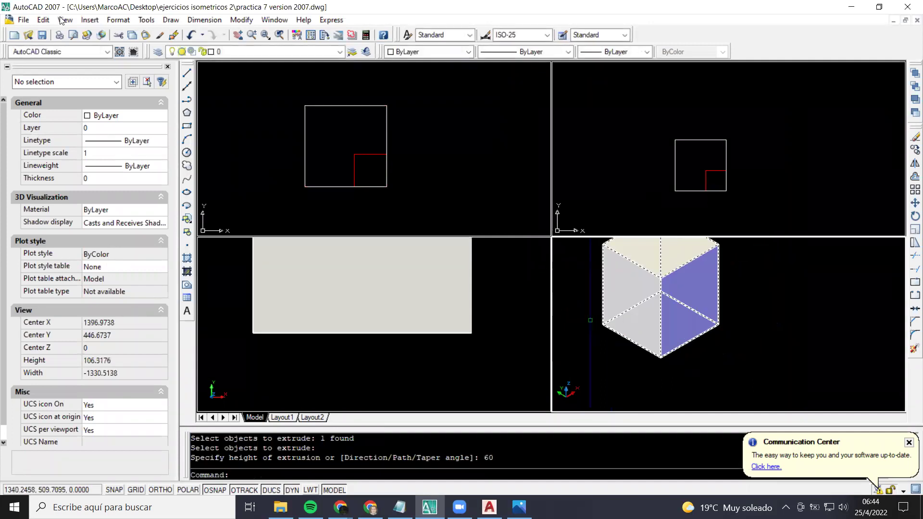
{"action": "left_click", "coordinate": [62, 20]}
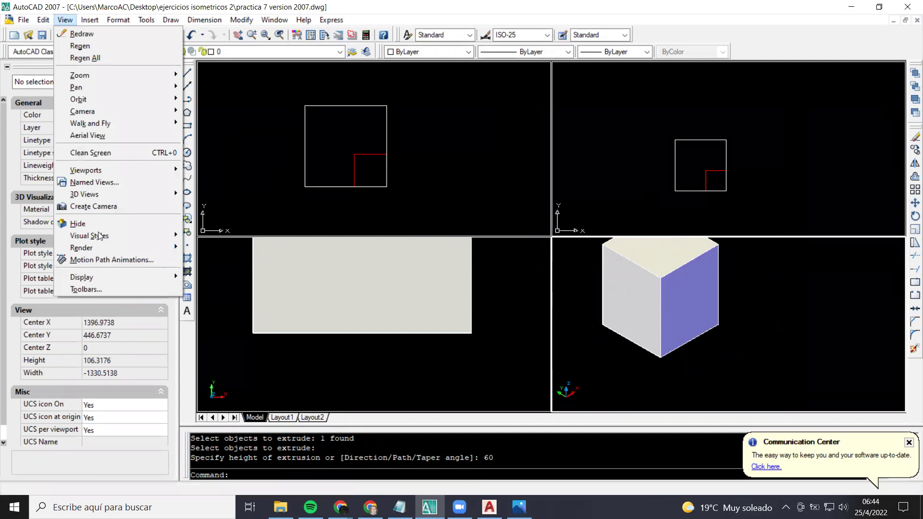
{"action": "mouse_move", "coordinate": [89, 236]}
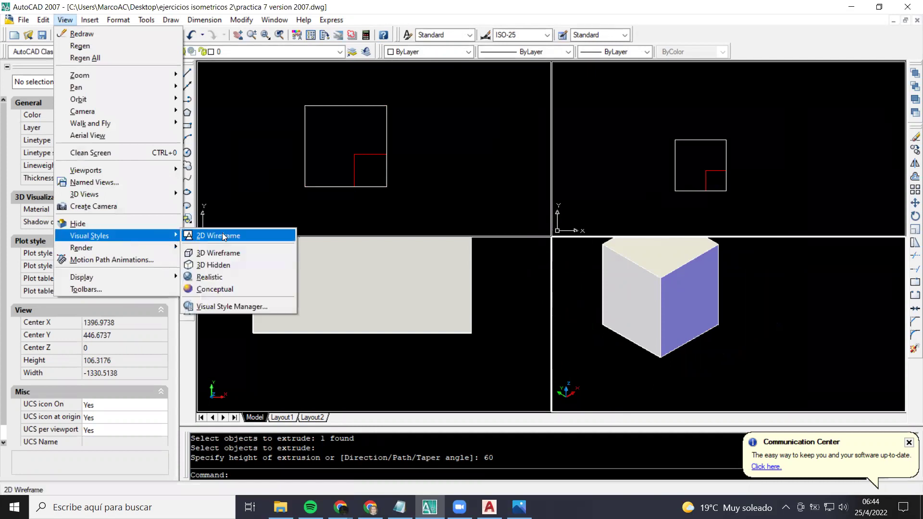
Display the isometric viewport as 2D Wireframe and color the 60-unit box green
{"action": "left_click", "coordinate": [743, 356]}
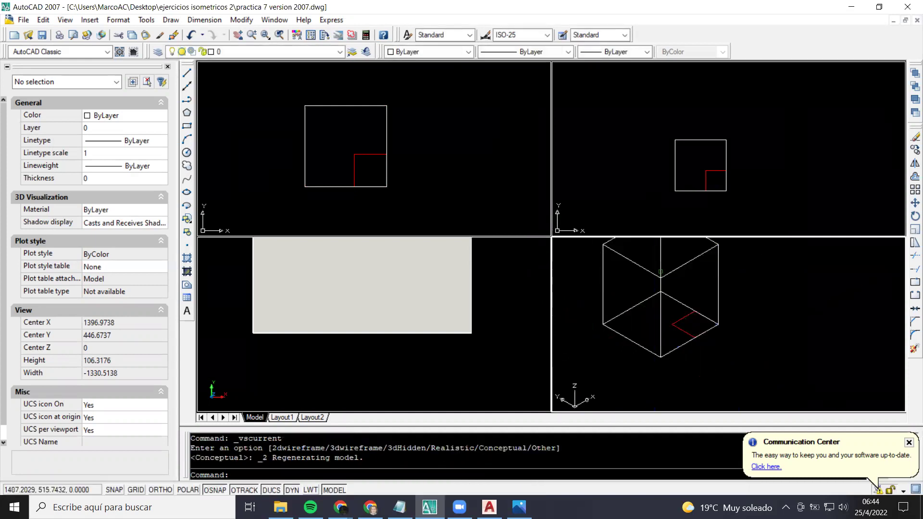
{"action": "left_click", "coordinate": [661, 271]}
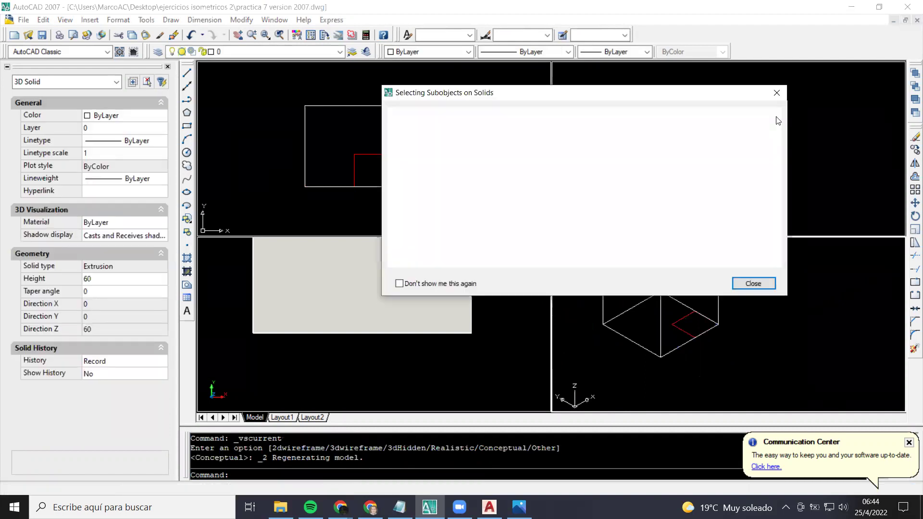
{"action": "left_click", "coordinate": [777, 93]}
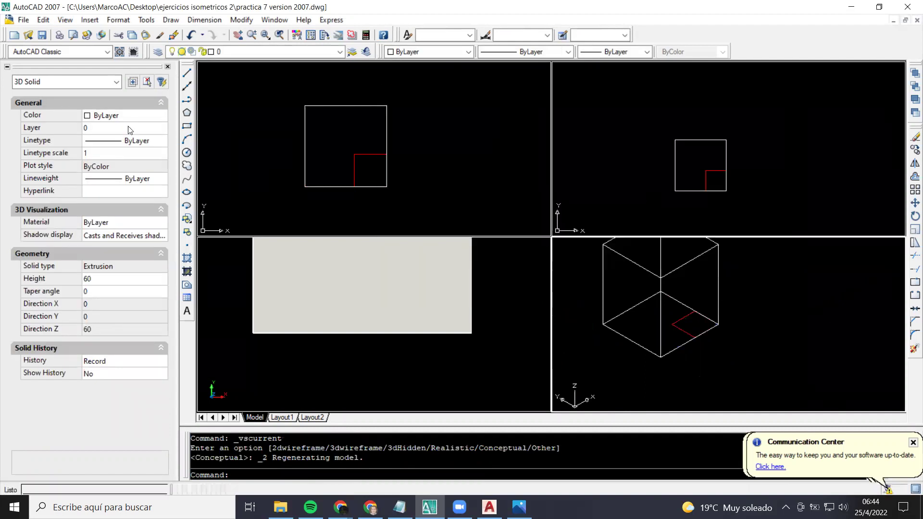
{"action": "left_click", "coordinate": [162, 116]}
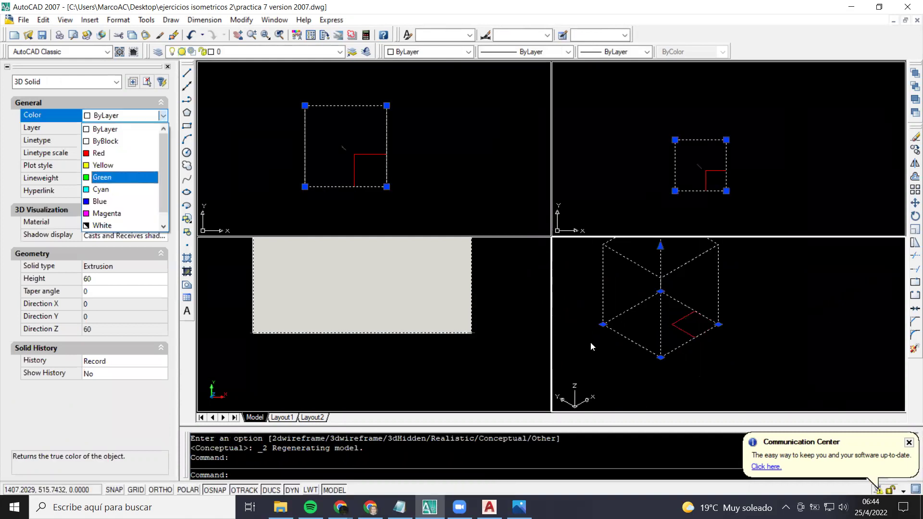
{"action": "left_click", "coordinate": [102, 177]}
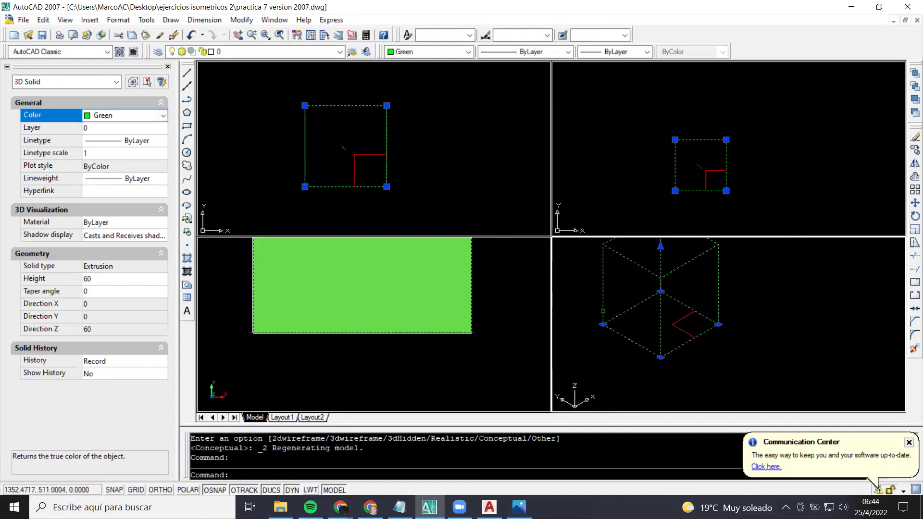
{"action": "scroll", "coordinate": [416, 205], "scroll_direction": "down", "scroll_amount": 3}
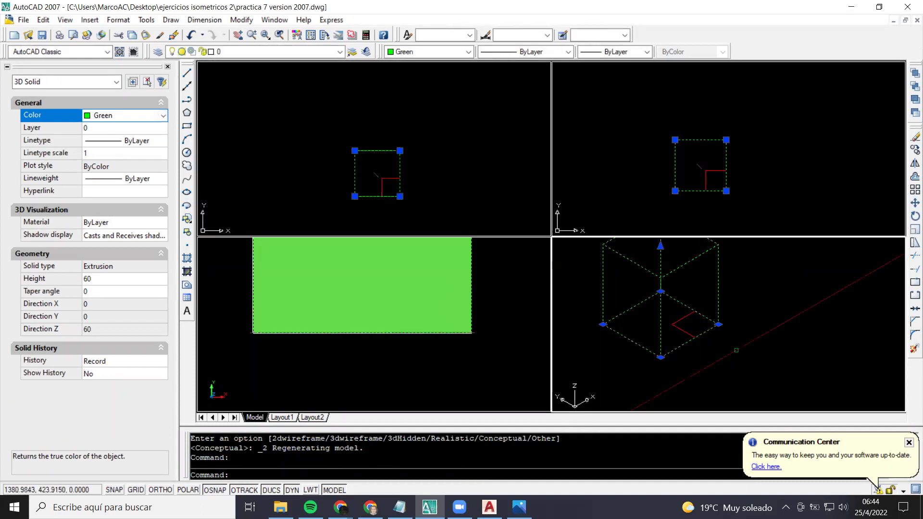
{"action": "key", "text": "Escape"}
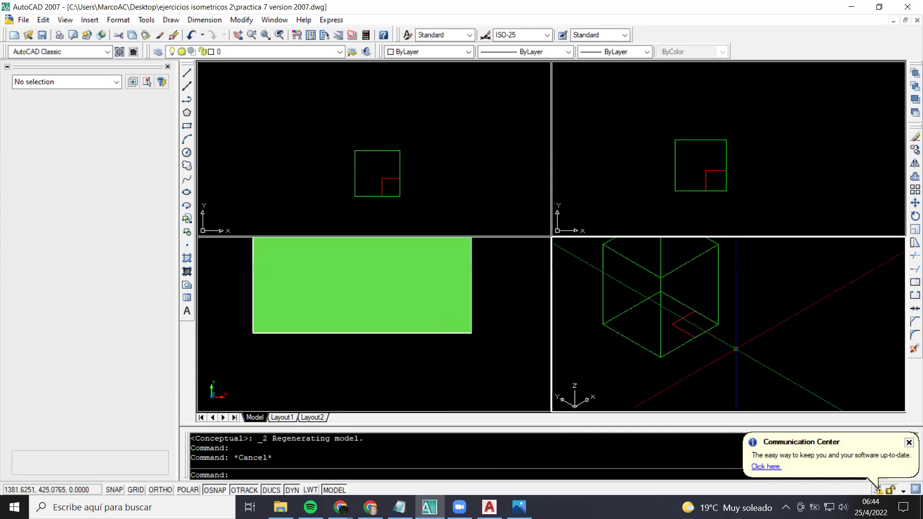
Extrude the small square 80 units into a tall prism beside the green box
{"action": "key", "text": "Escape"}
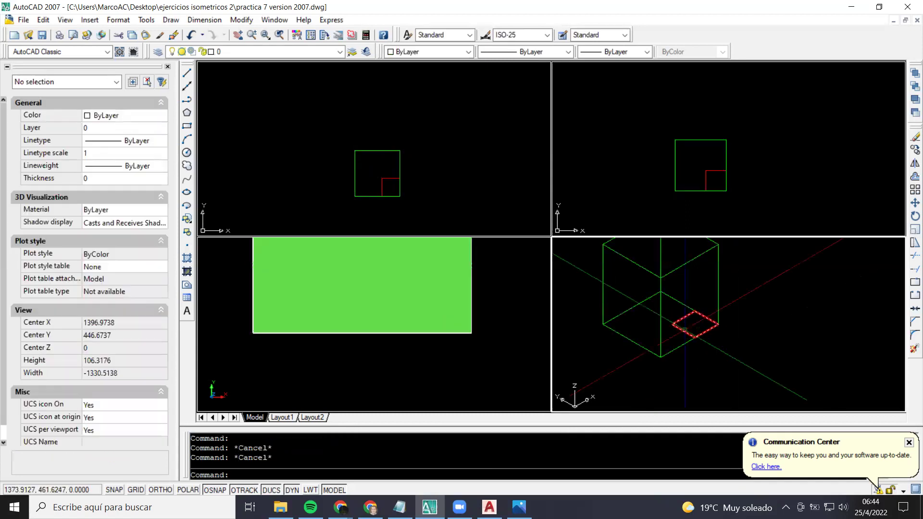
{"action": "middle_click_drag", "start_coordinate": [695, 324], "coordinate": [701, 338]}
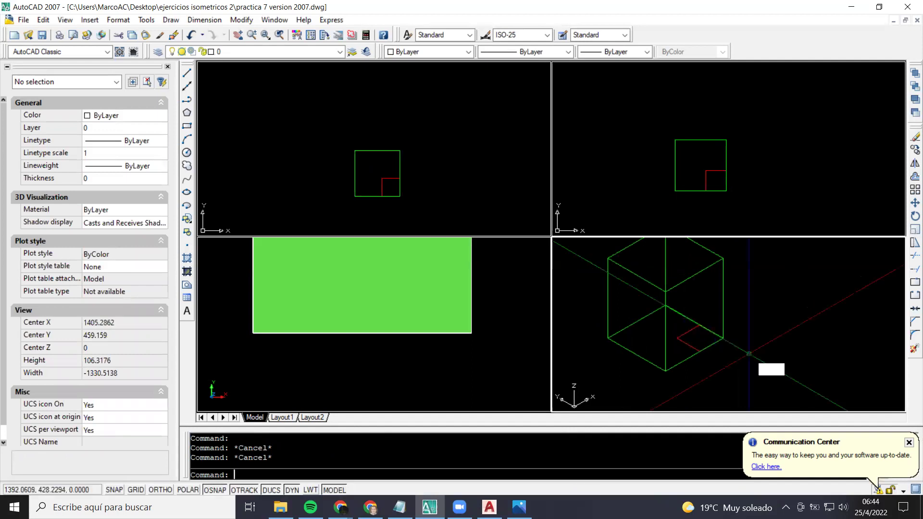
{"action": "type", "text": "ext"}
{"action": "key", "text": "Return"}
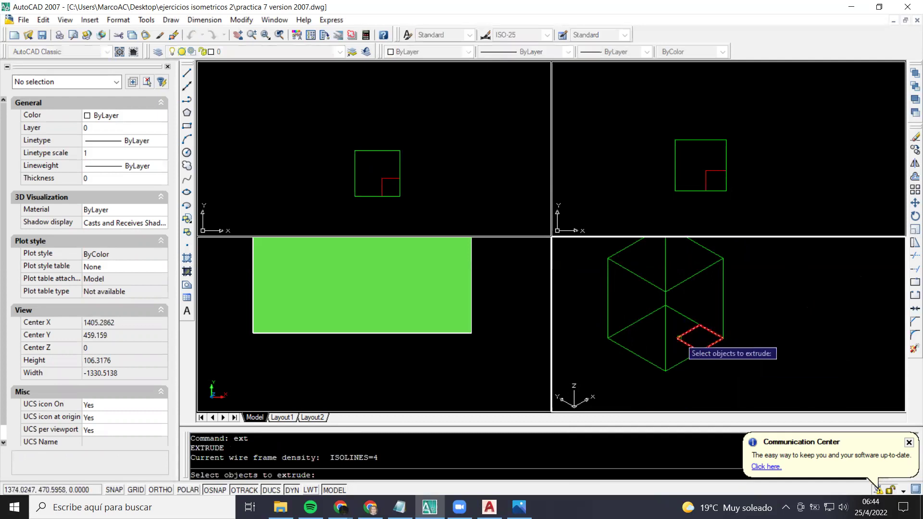
{"action": "left_click", "coordinate": [679, 337]}
{"action": "scroll", "coordinate": [678, 337], "scroll_direction": "down", "scroll_amount": 2}
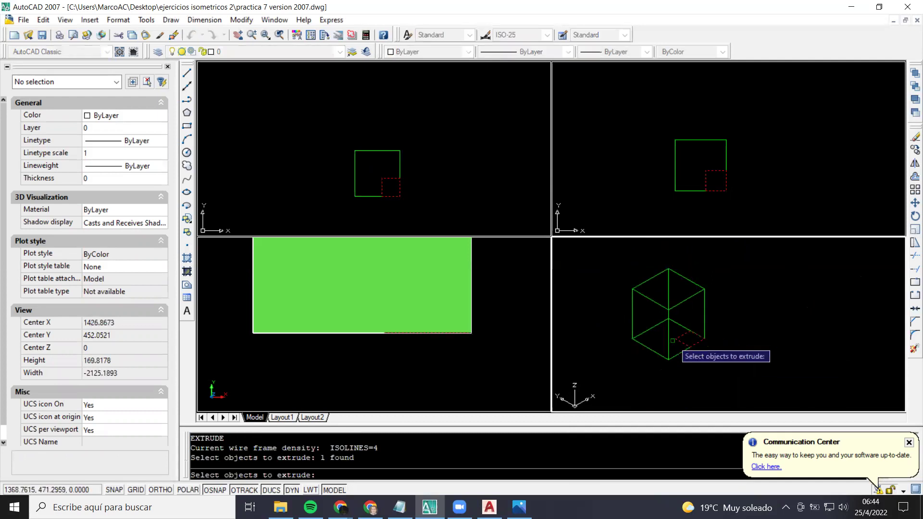
{"action": "key", "text": "Return"}
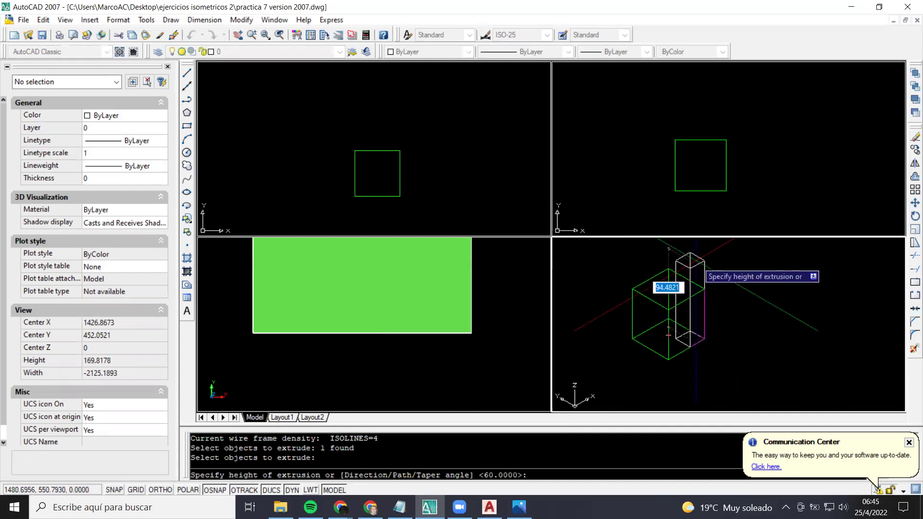
{"action": "type", "text": "80"}
{"action": "key", "text": "Return"}
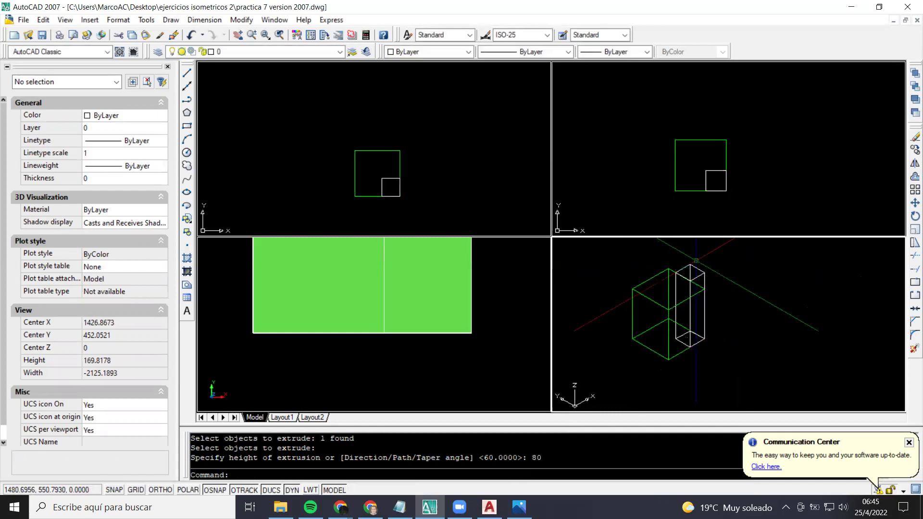
Color the tall prism red and pan the front viewport to show its top
{"action": "left_click", "coordinate": [687, 267]}
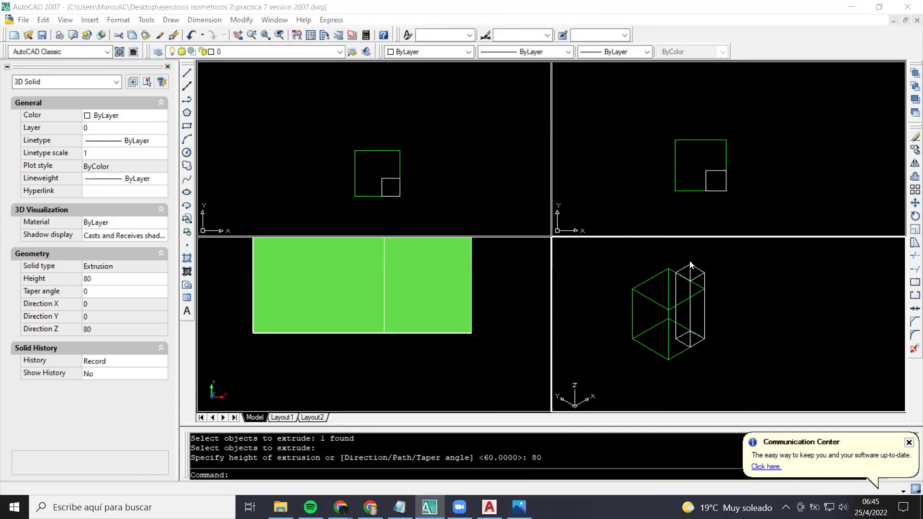
{"action": "key", "text": "Escape"}
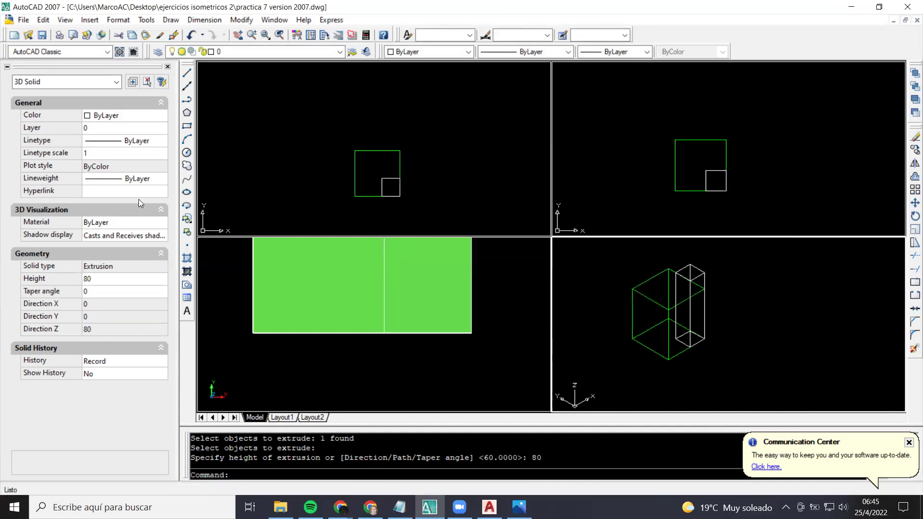
{"action": "left_click", "coordinate": [164, 115]}
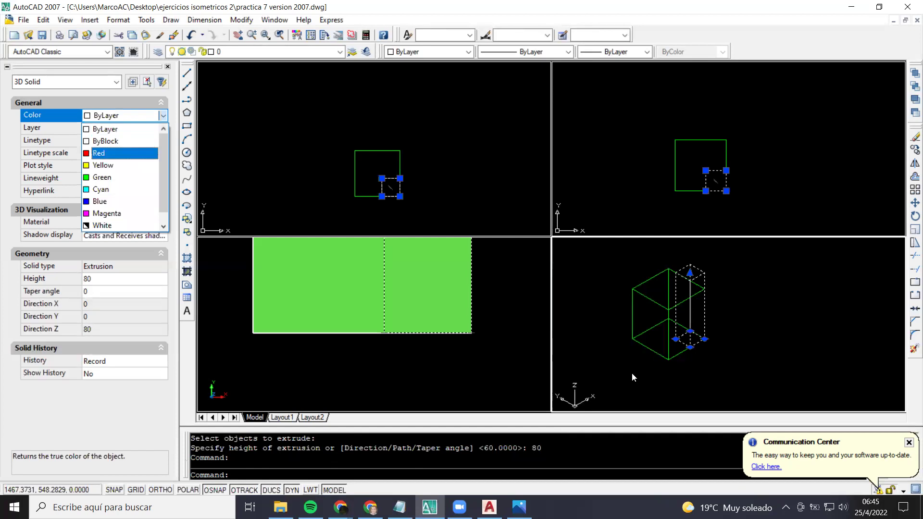
{"action": "left_click", "coordinate": [99, 153]}
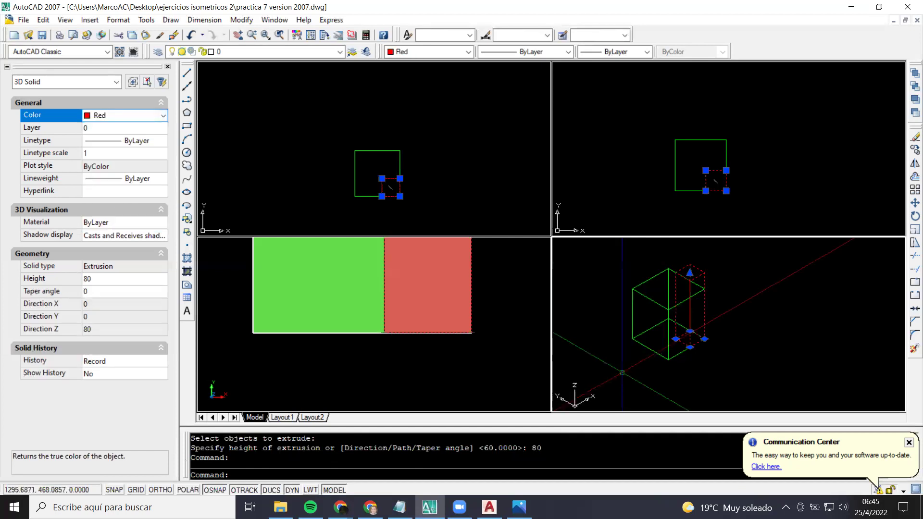
{"action": "key", "text": "Escape"}
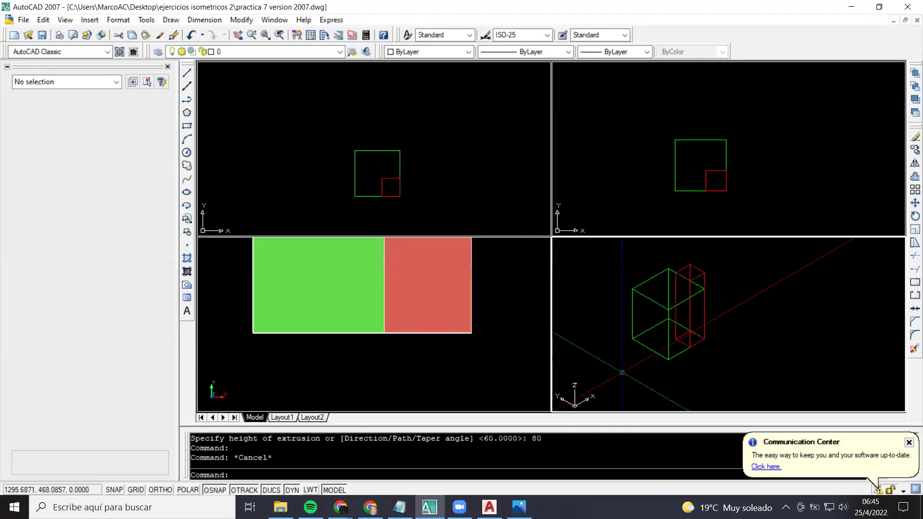
{"action": "left_click", "coordinate": [350, 365]}
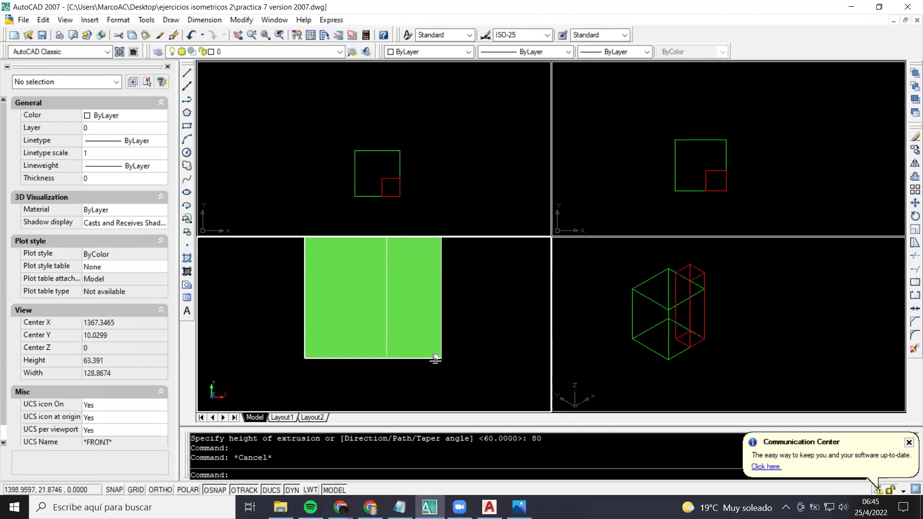
{"action": "middle_click_drag", "start_coordinate": [370, 298], "coordinate": [345, 348]}
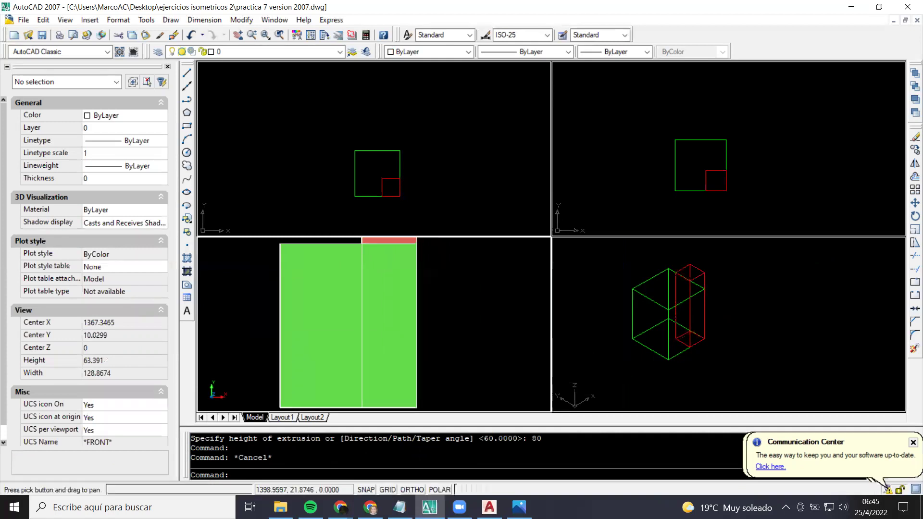
{"action": "scroll", "coordinate": [345, 348], "scroll_direction": "down", "scroll_amount": 2}
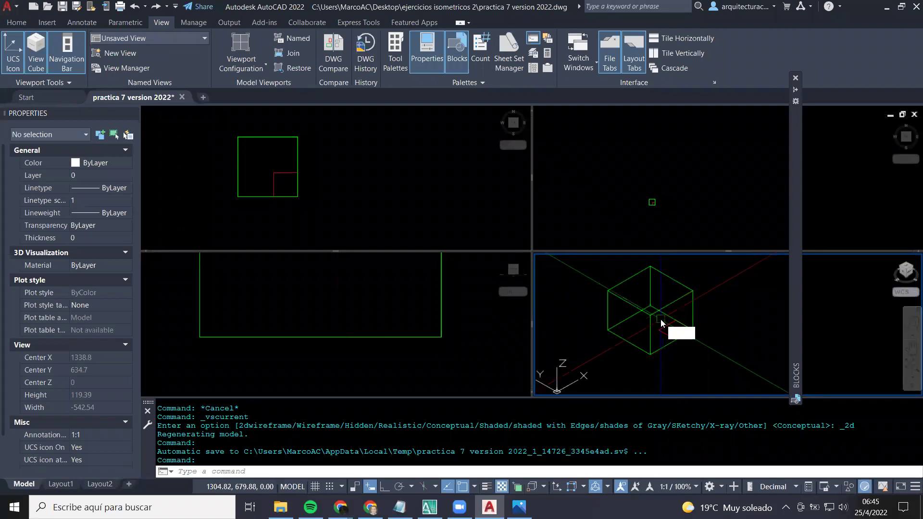
Extrude the small square 70 units into a tall prism using EXT
{"action": "type", "text": "EX"}
{"action": "type", "text": "t"}
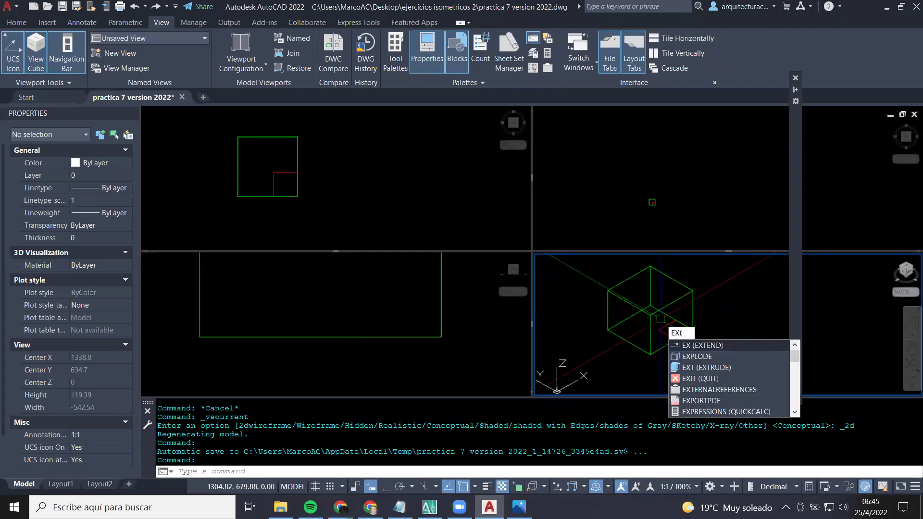
{"action": "key", "text": "Return"}
{"action": "left_click", "coordinate": [665, 327]}
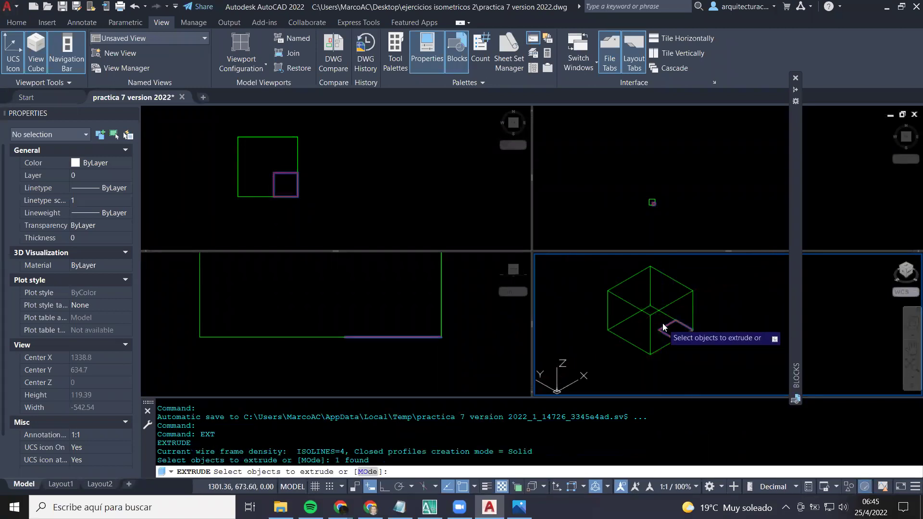
{"action": "right_click", "coordinate": [673, 326]}
{"action": "left_click", "coordinate": [692, 331]}
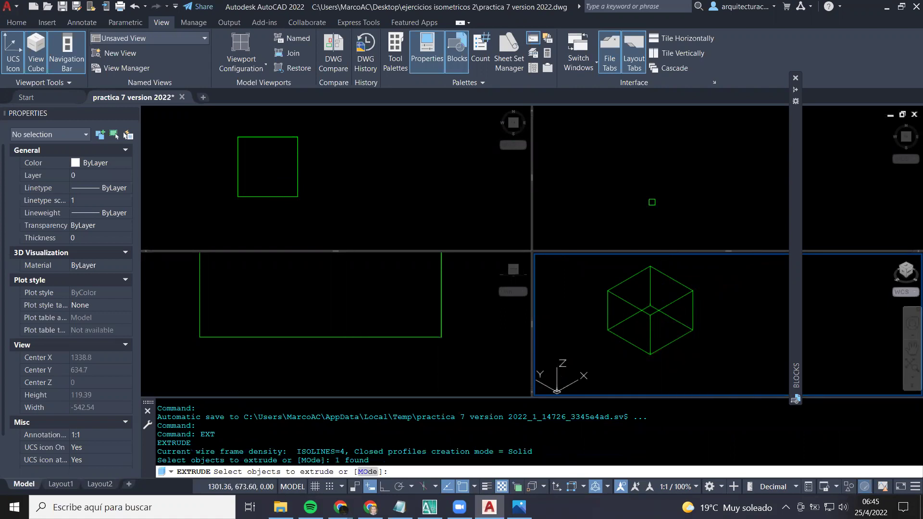
{"action": "key", "text": "Return"}
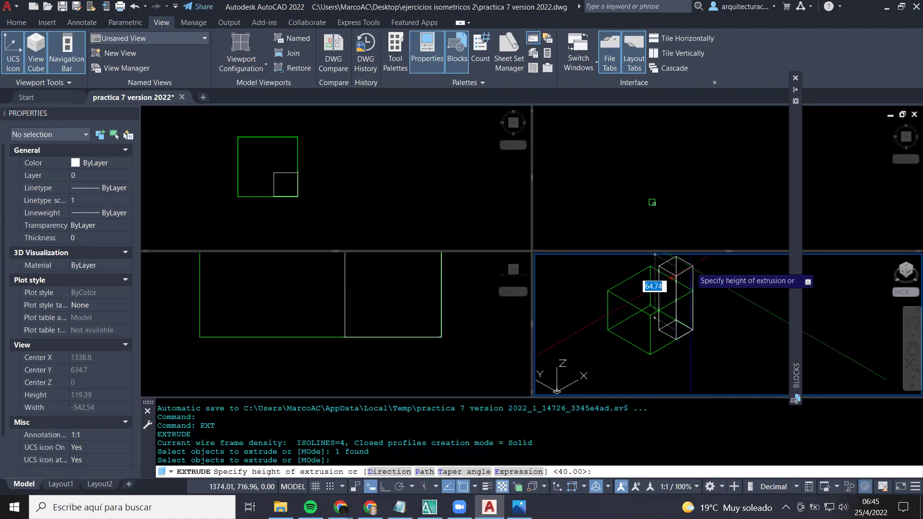
{"action": "middle_click_drag", "start_coordinate": [672, 277], "coordinate": [680, 327]}
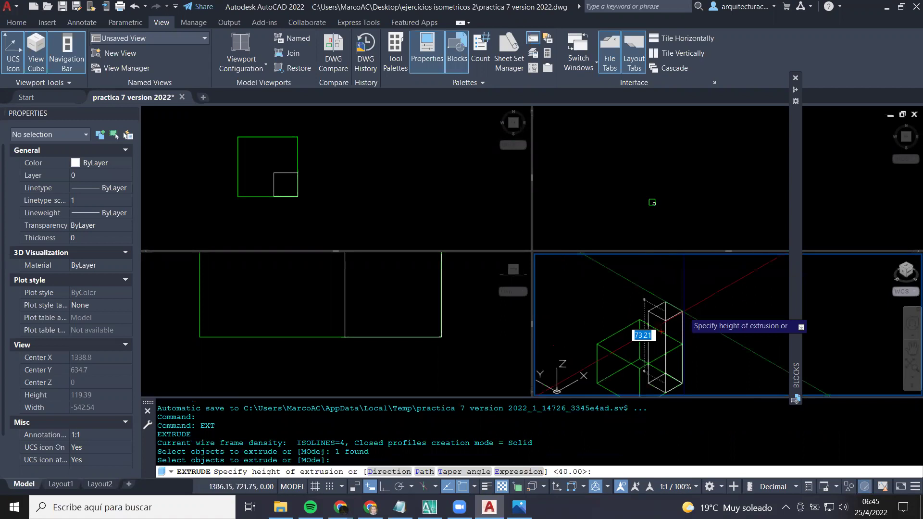
{"action": "type", "text": "70"}
{"action": "key", "text": "Return"}
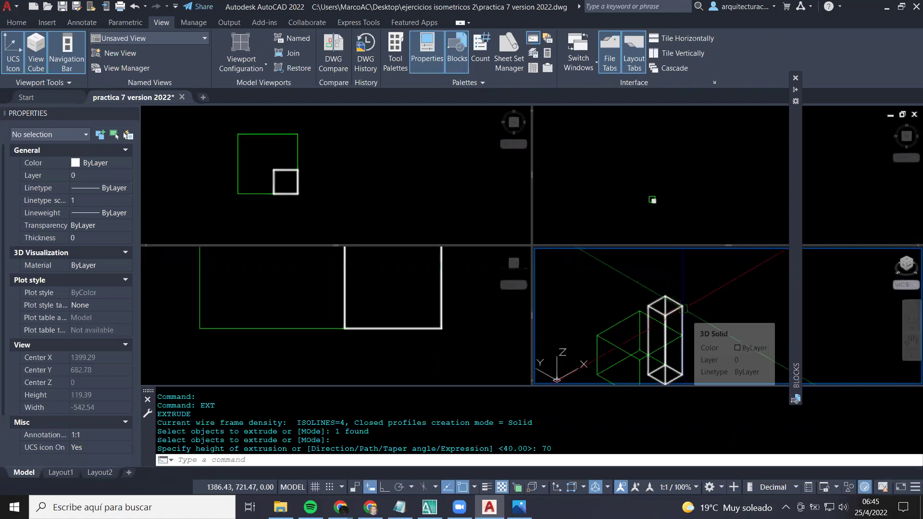
Color the 70-unit prism red and deselect it
{"action": "left_click", "coordinate": [680, 335]}
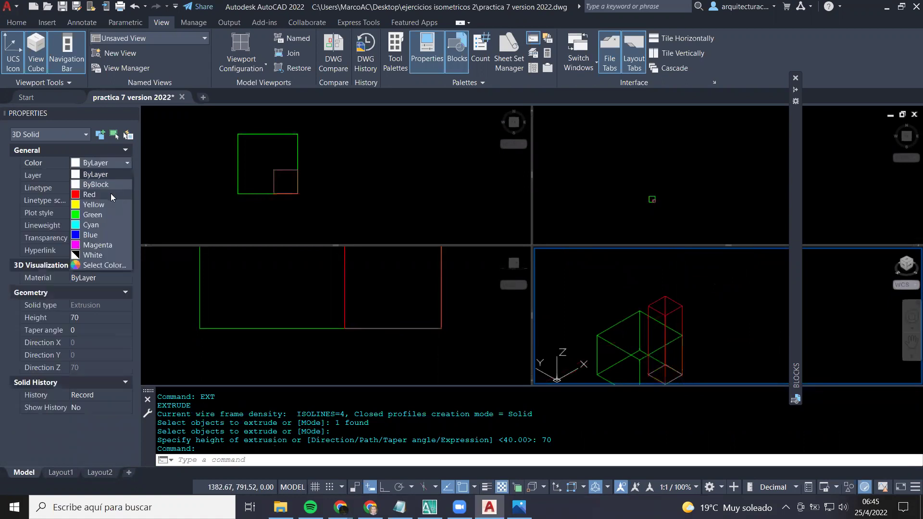
{"action": "left_click", "coordinate": [112, 195]}
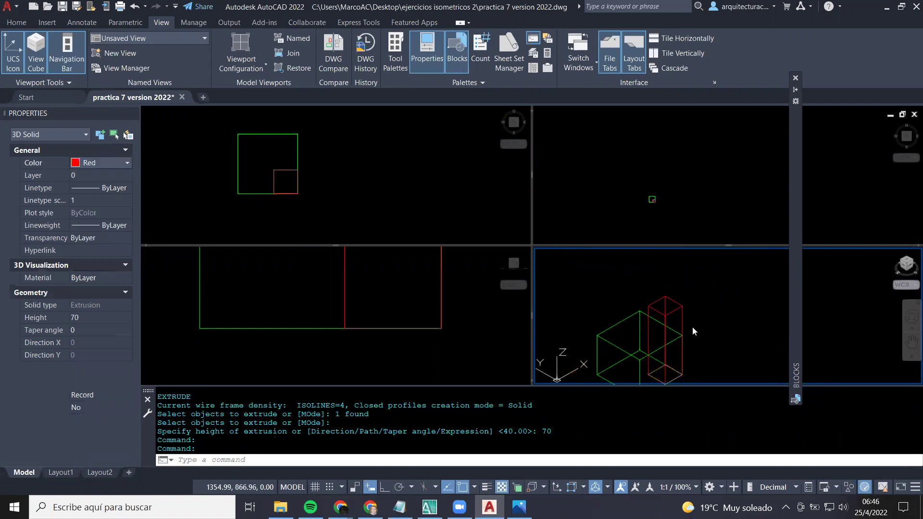
{"action": "key", "text": "Escape"}
{"action": "key", "text": "Escape"}
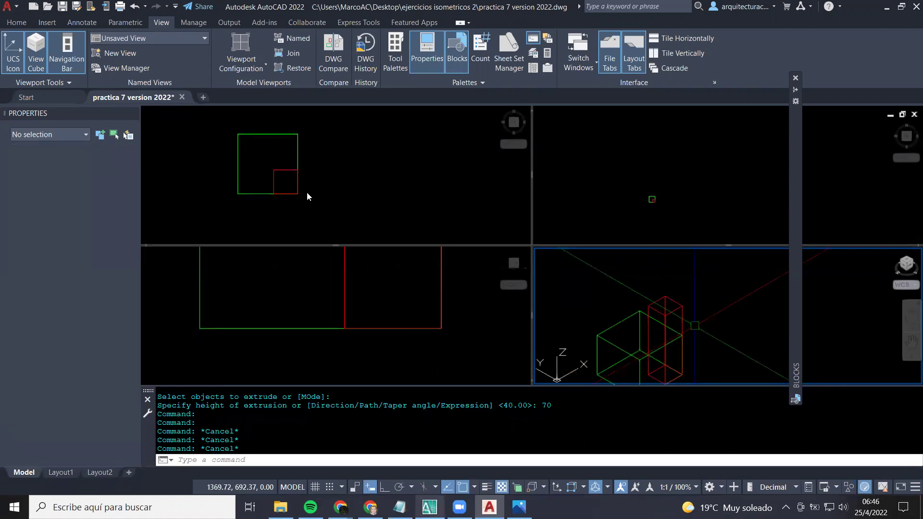
{"action": "key", "text": "alt+Tab"}
Set Drawing Units to Unitless insertion scale and 0.0 length precision
{"action": "type", "text": "unit"}
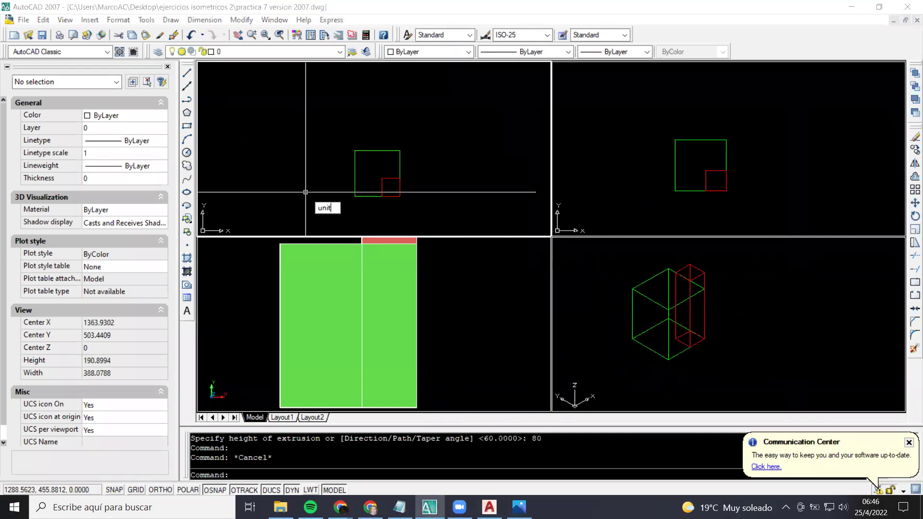
{"action": "type", "text": "s"}
{"action": "key", "text": "Return"}
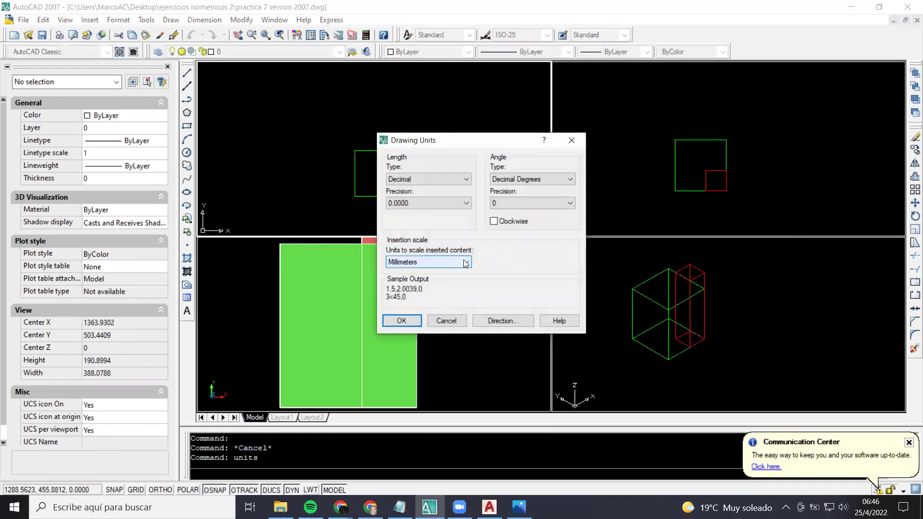
{"action": "left_click", "coordinate": [466, 262]}
{"action": "left_click", "coordinate": [456, 206]}
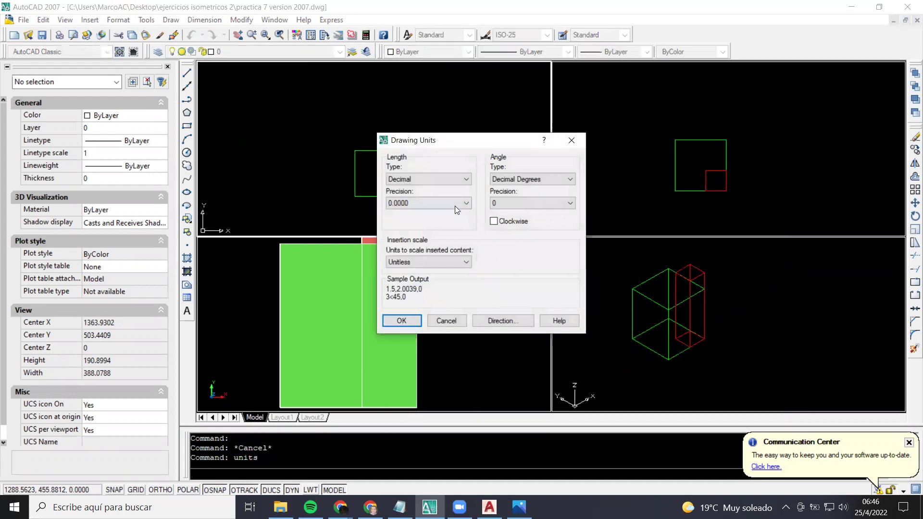
{"action": "left_click", "coordinate": [525, 202]}
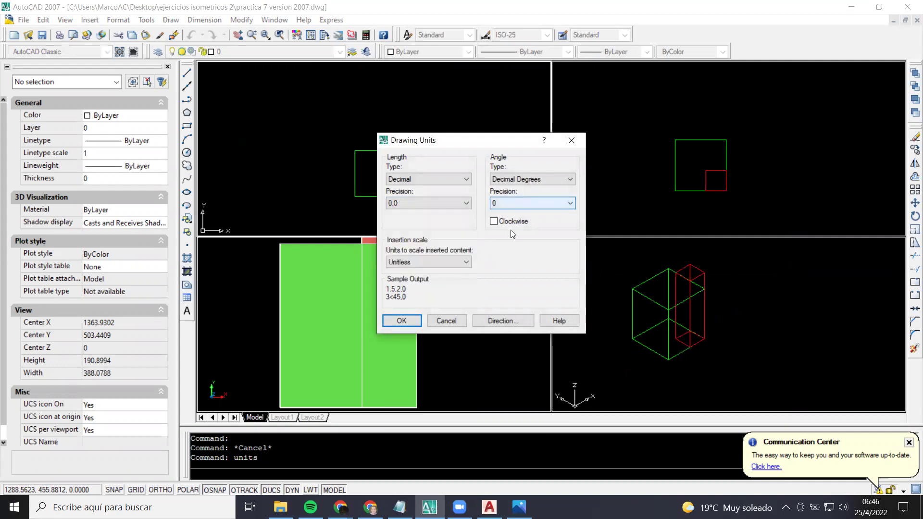
{"action": "left_click", "coordinate": [401, 321]}
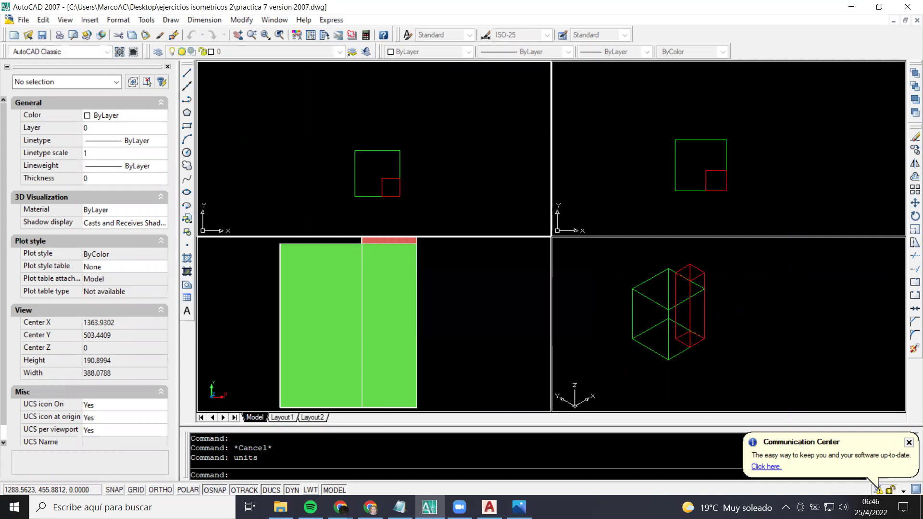
{"action": "type", "text": "saveas"}
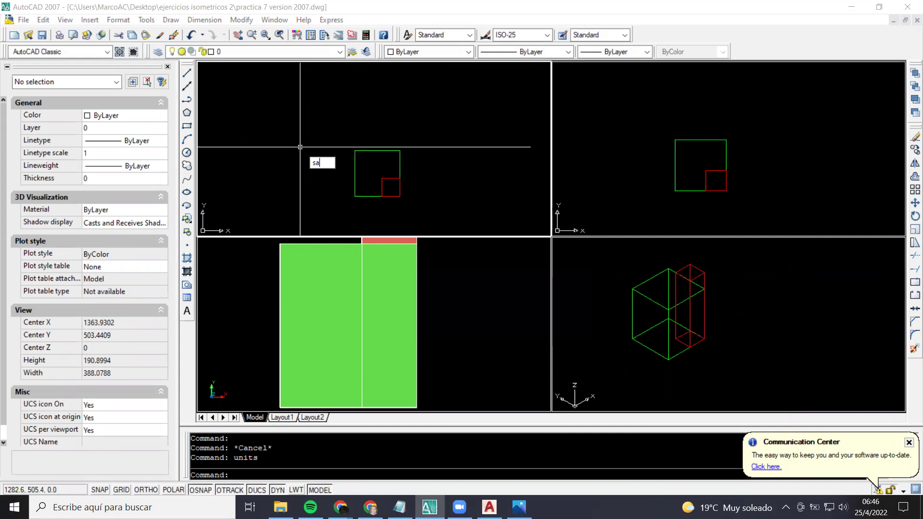
{"action": "key", "text": "Return"}
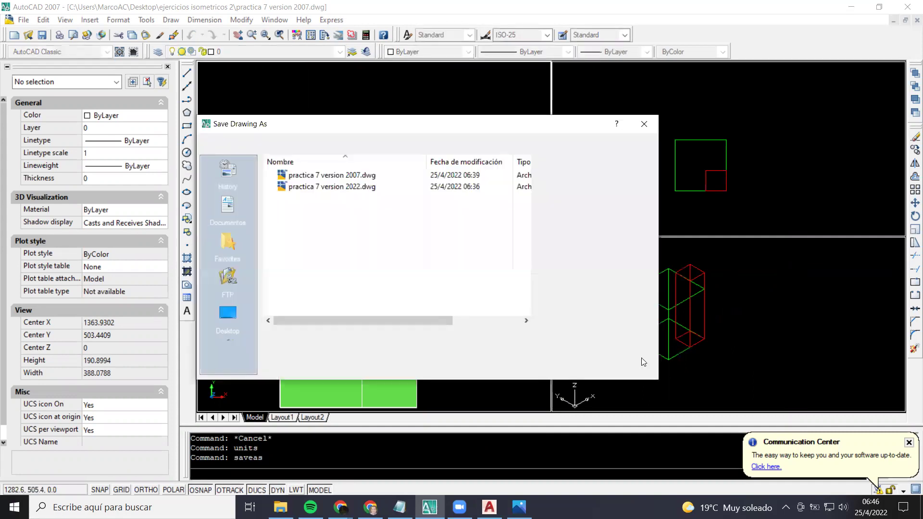
Re-save the AutoCAD 2007 drawing over the existing practica 7 version 2007.dwg, confirming replacement
{"action": "key", "text": "Return"}
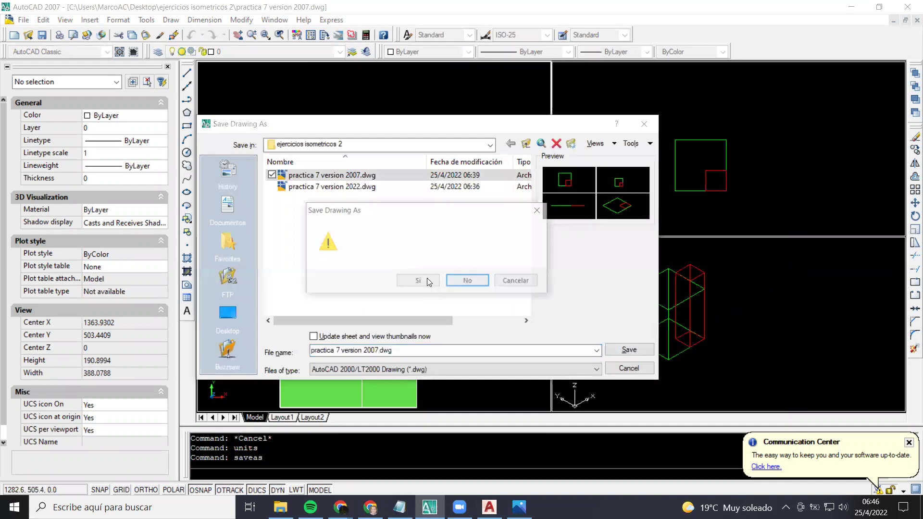
{"action": "key", "text": "Return"}
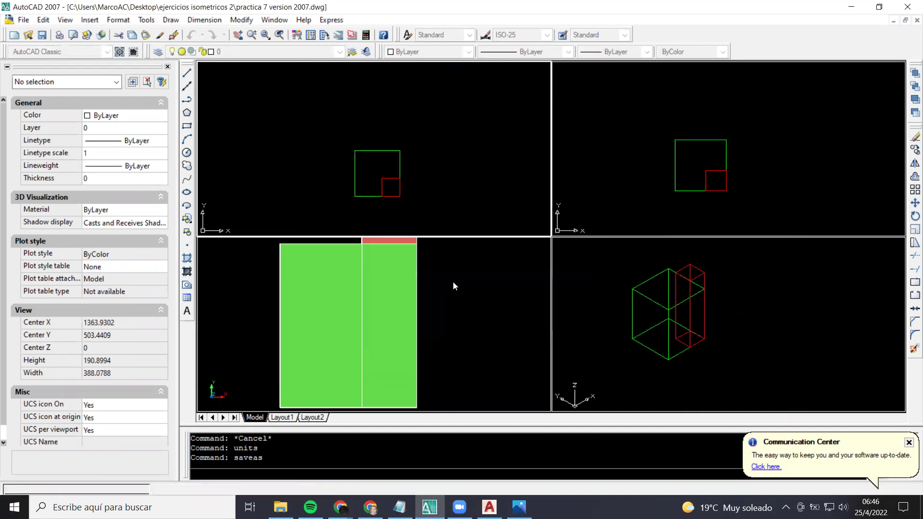
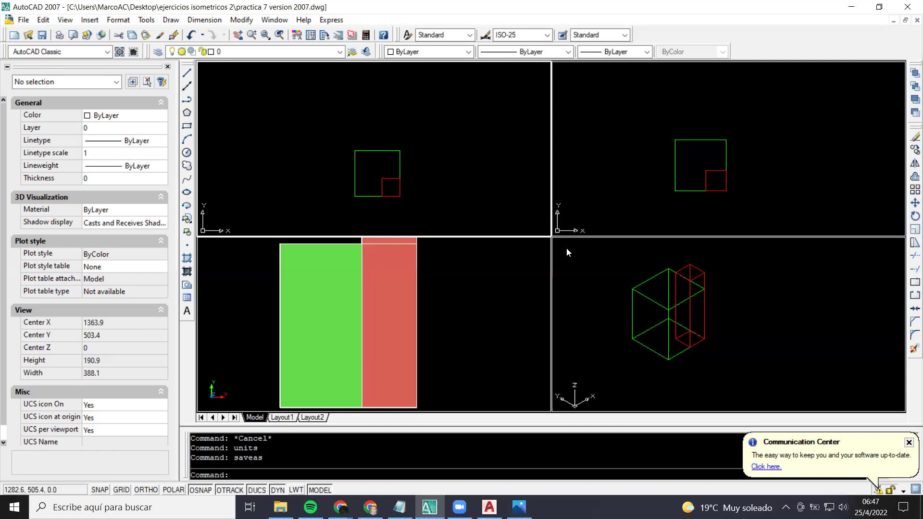
Show the isometric viewport in 3D Wireframe style after trying 3D Hidden, then zoom in
{"action": "left_click", "coordinate": [61, 20]}
{"action": "mouse_move", "coordinate": [89, 235]}
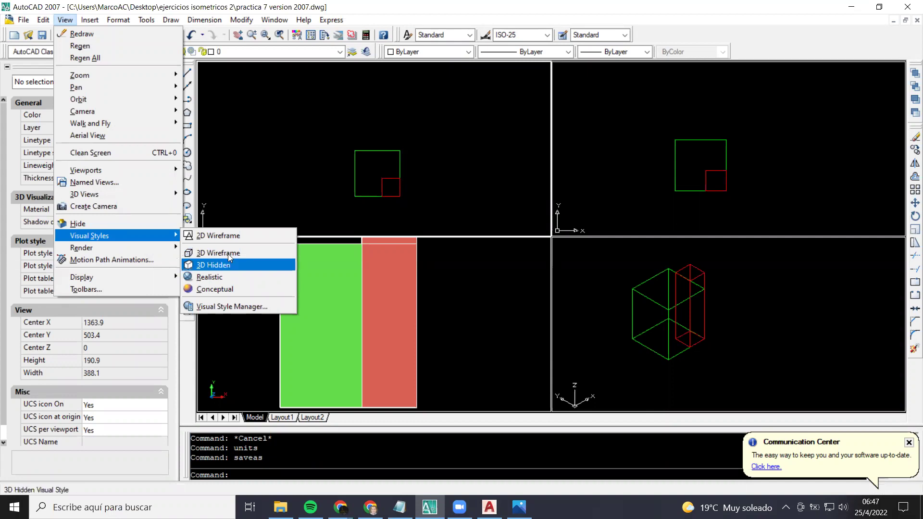
{"action": "left_click", "coordinate": [533, 336]}
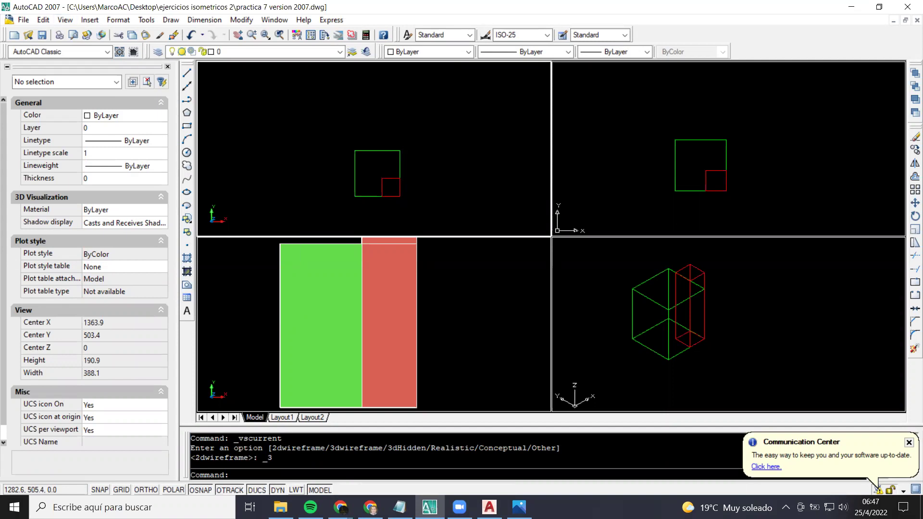
{"action": "key", "text": "ctrl+r"}
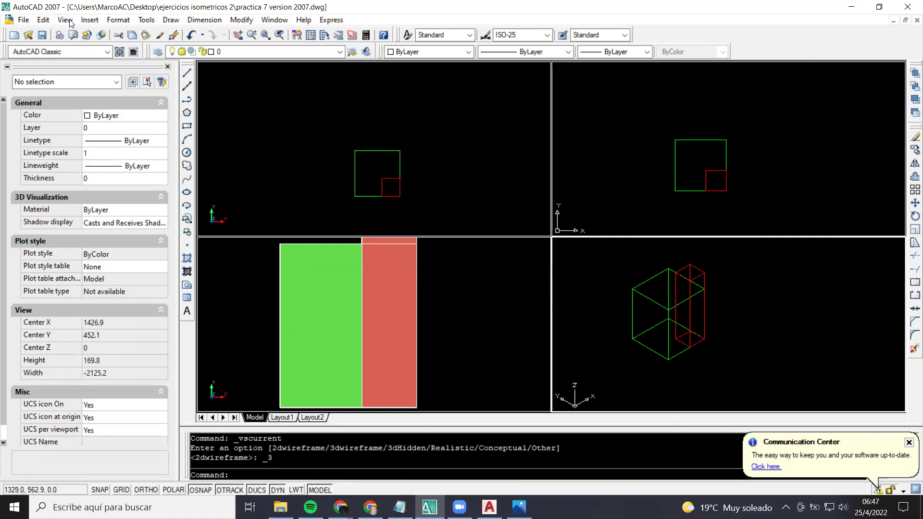
{"action": "left_click", "coordinate": [70, 22]}
{"action": "left_click", "coordinate": [71, 22]}
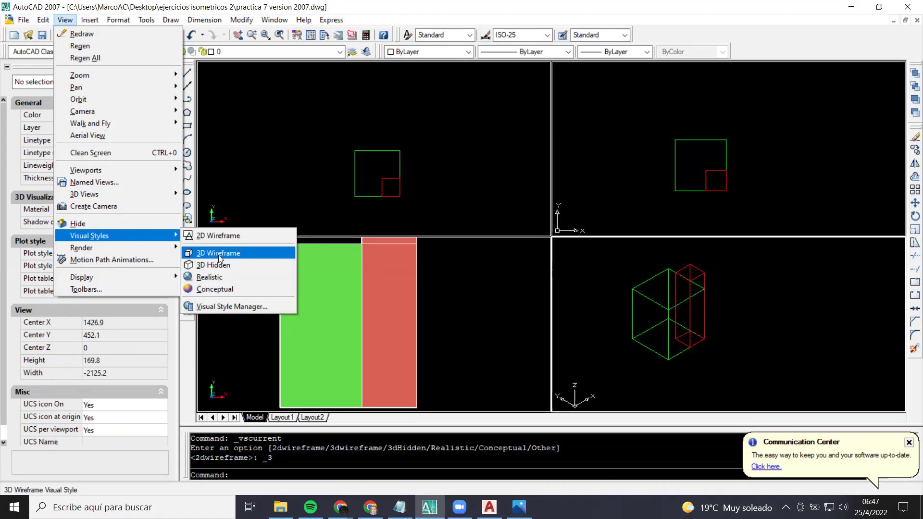
{"action": "left_click", "coordinate": [218, 252]}
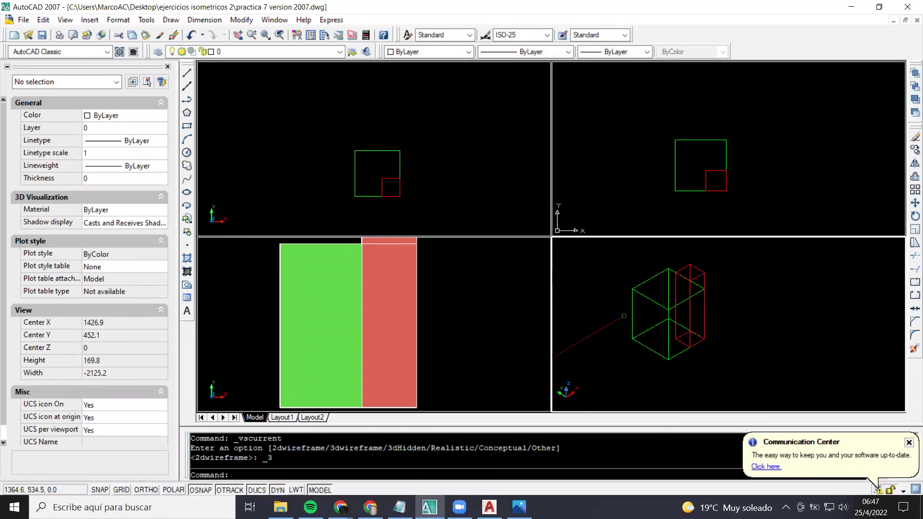
{"action": "scroll", "coordinate": [623, 316], "scroll_direction": "up", "scroll_amount": 2}
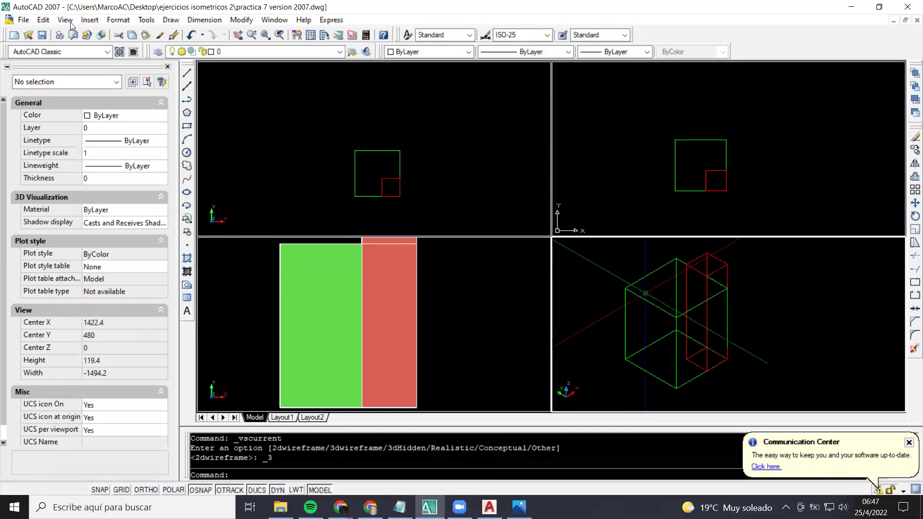
Remove hidden lines from the isometric box model with the Hide command
{"action": "left_click", "coordinate": [65, 20]}
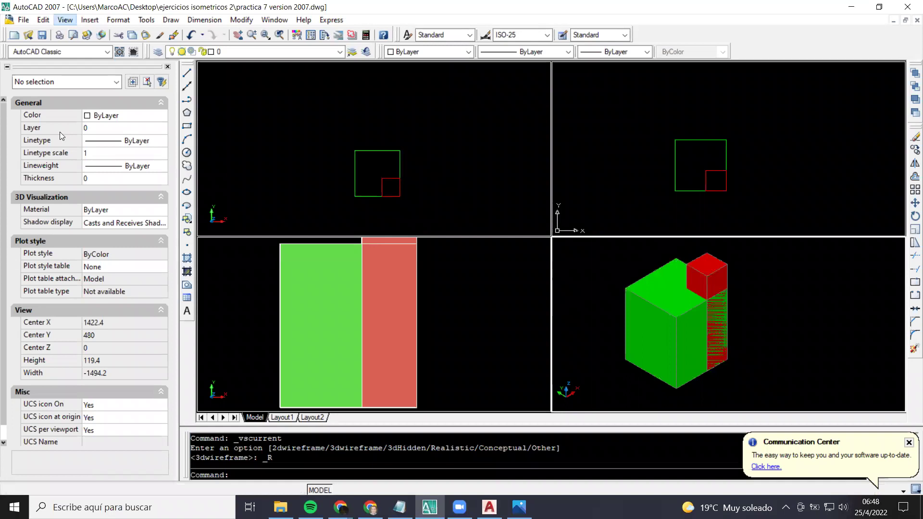
{"action": "left_click", "coordinate": [66, 20]}
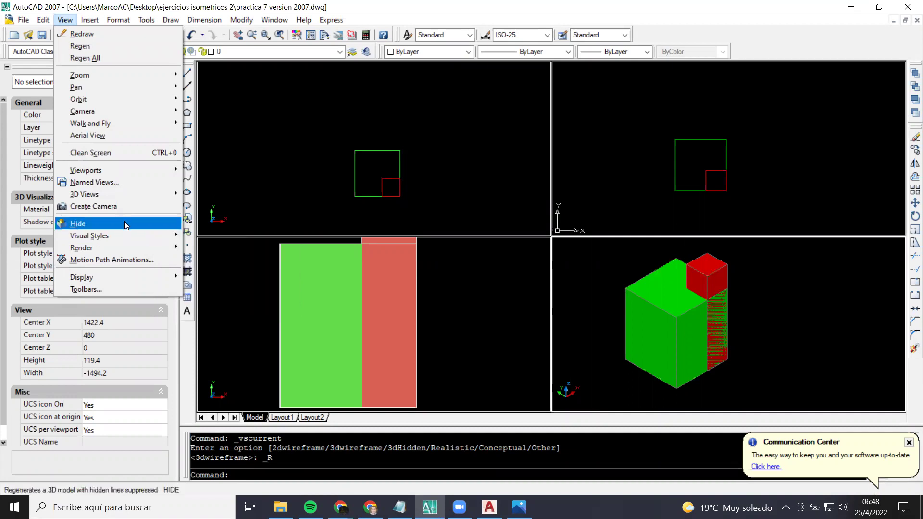
{"action": "left_click", "coordinate": [537, 321]}
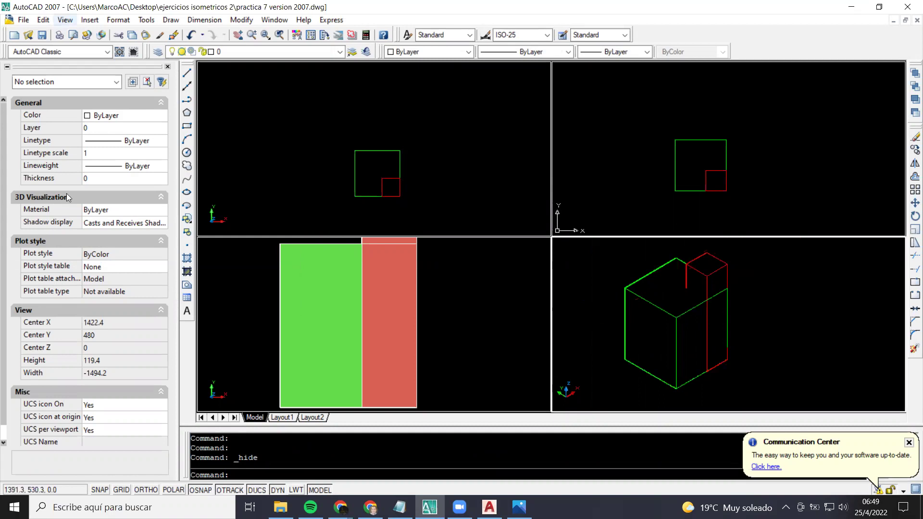
Shade the isometric blocks with a solid visual style, then switch to AutoCAD 2022
{"action": "left_click", "coordinate": [64, 20]}
{"action": "mouse_move", "coordinate": [90, 236]}
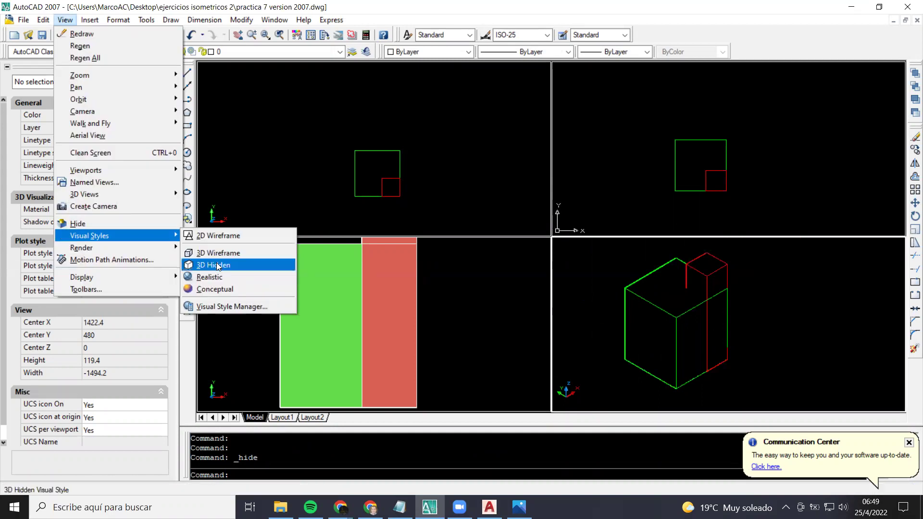
{"action": "left_click", "coordinate": [607, 332]}
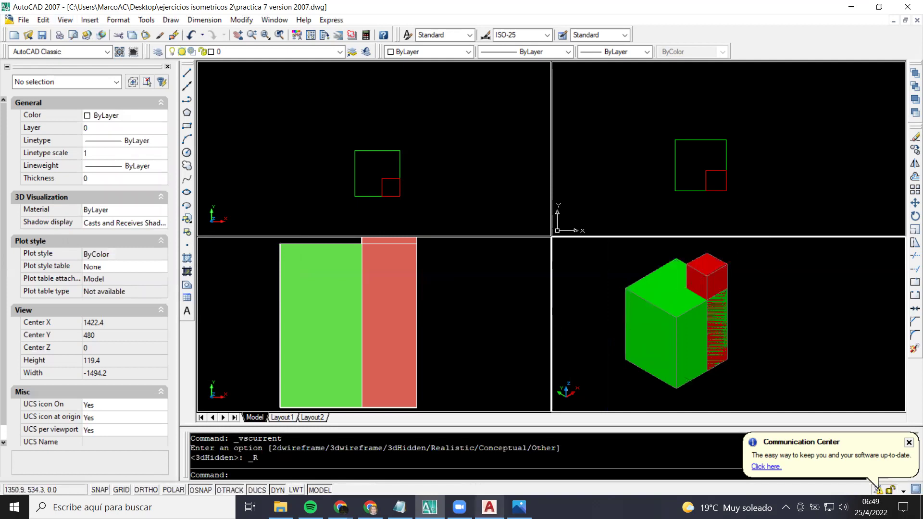
{"action": "left_click", "coordinate": [488, 507]}
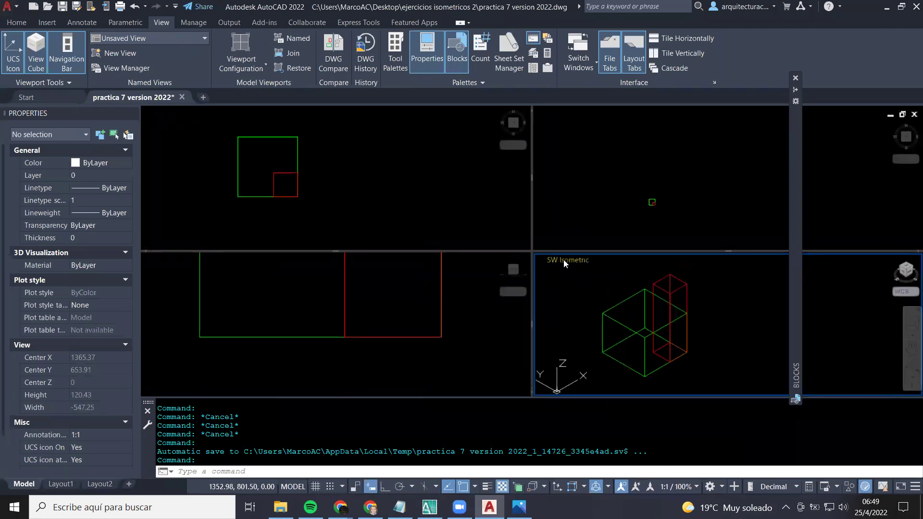
Set the 2022 SW Isometric viewport to Hidden style and minimize AutoCAD 2022
{"action": "left_click", "coordinate": [613, 260]}
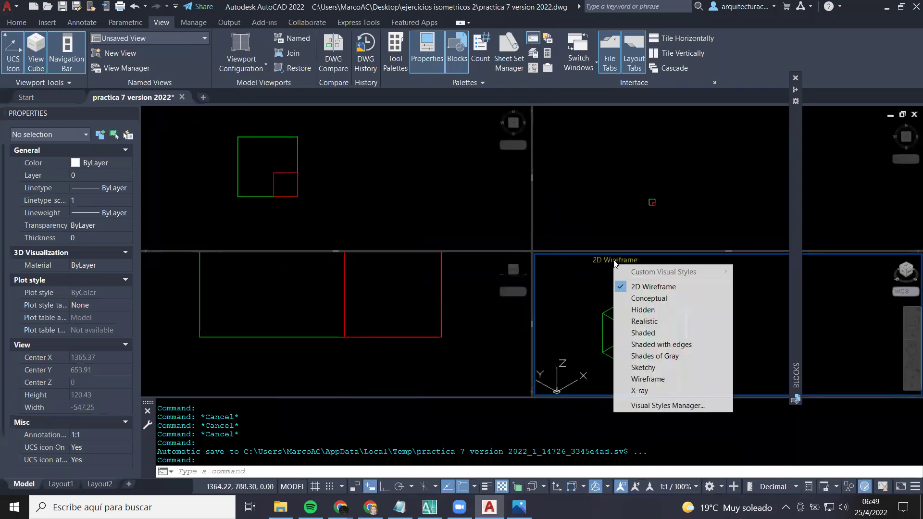
{"action": "left_click", "coordinate": [642, 310]}
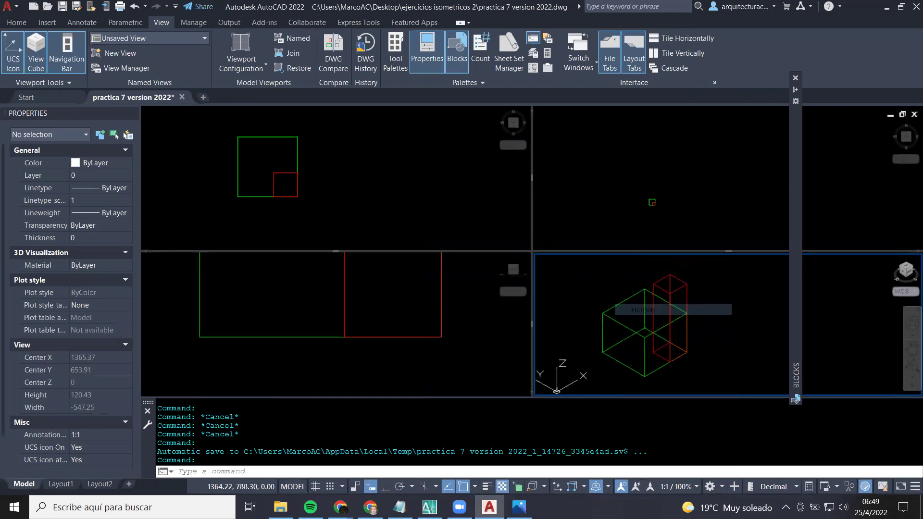
{"action": "left_click", "coordinate": [323, 363]}
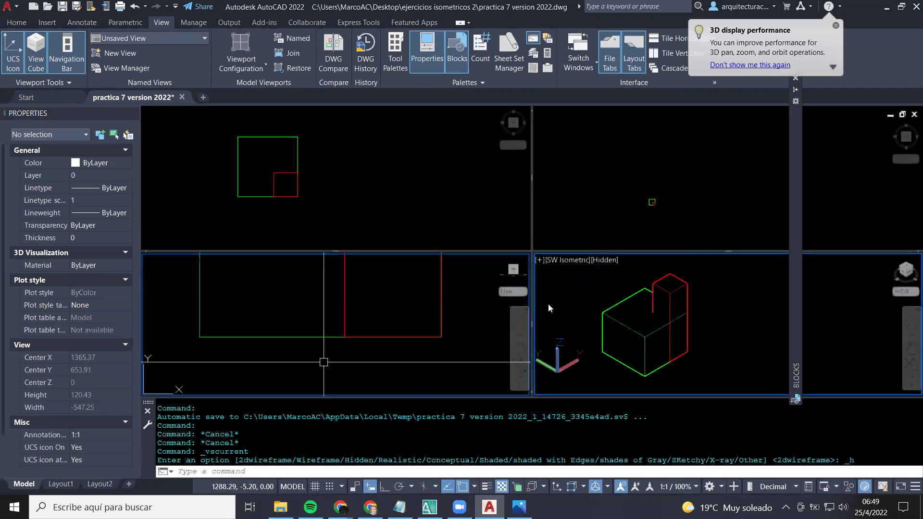
{"action": "left_click", "coordinate": [548, 307]}
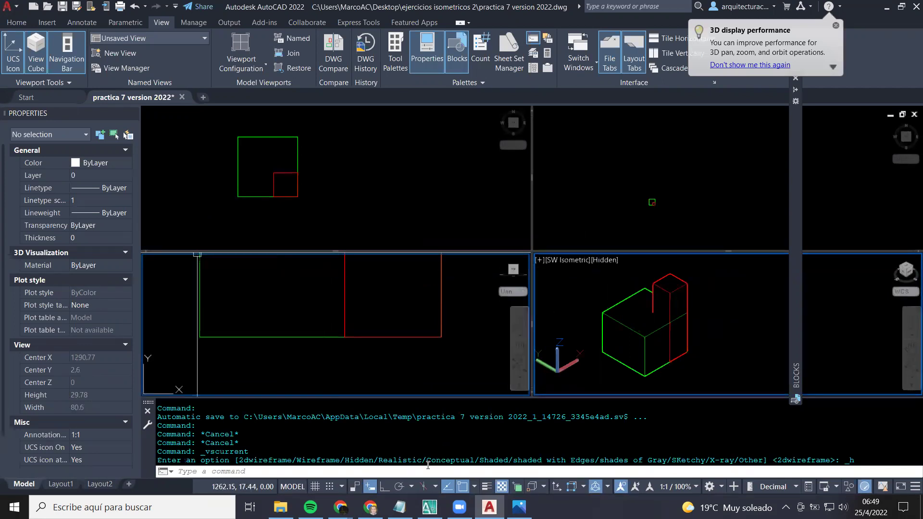
{"action": "left_click", "coordinate": [887, 7]}
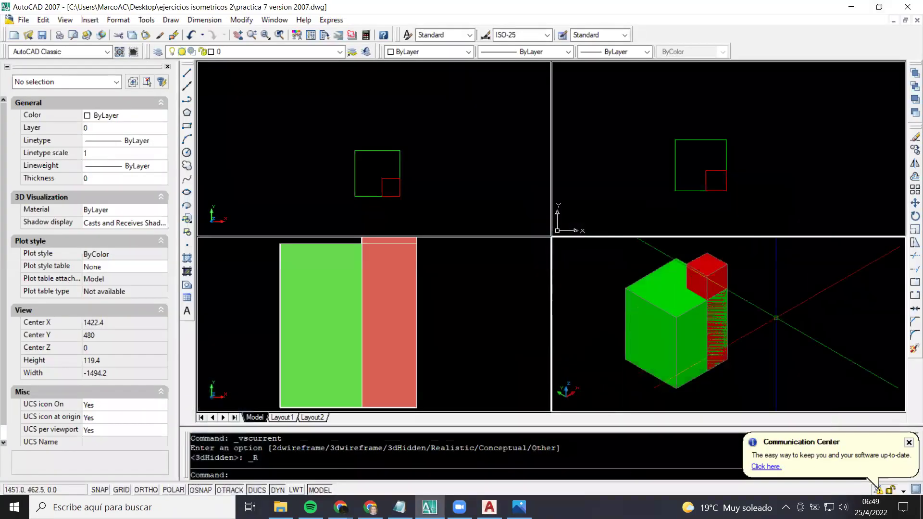
Try the misspelled 'subtrac' command, which AutoCAD rejects as unknown
{"action": "type", "text": "sub"}
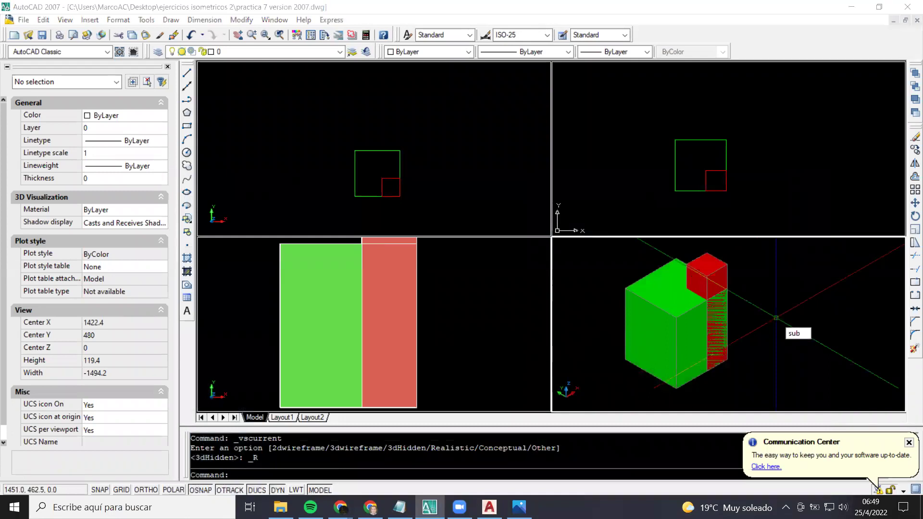
{"action": "type", "text": "trac"}
{"action": "key", "text": "Return"}
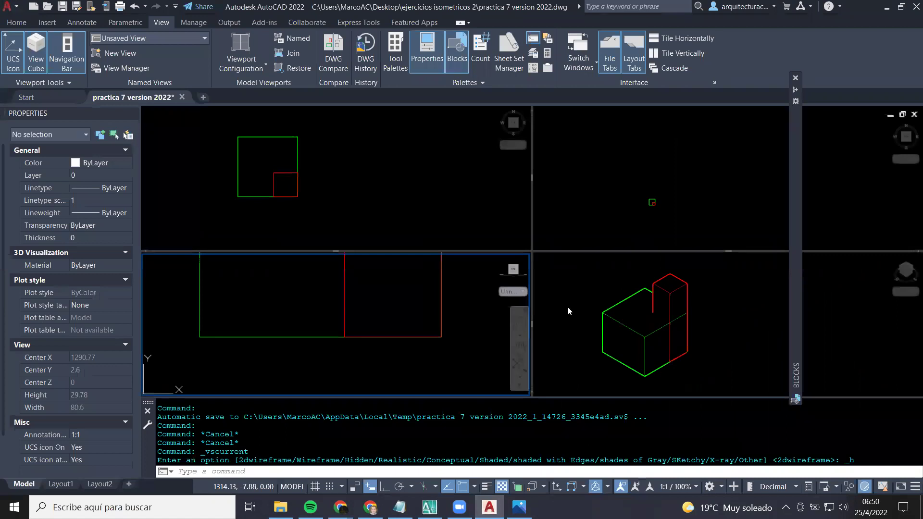
{"action": "left_click", "coordinate": [567, 307]}
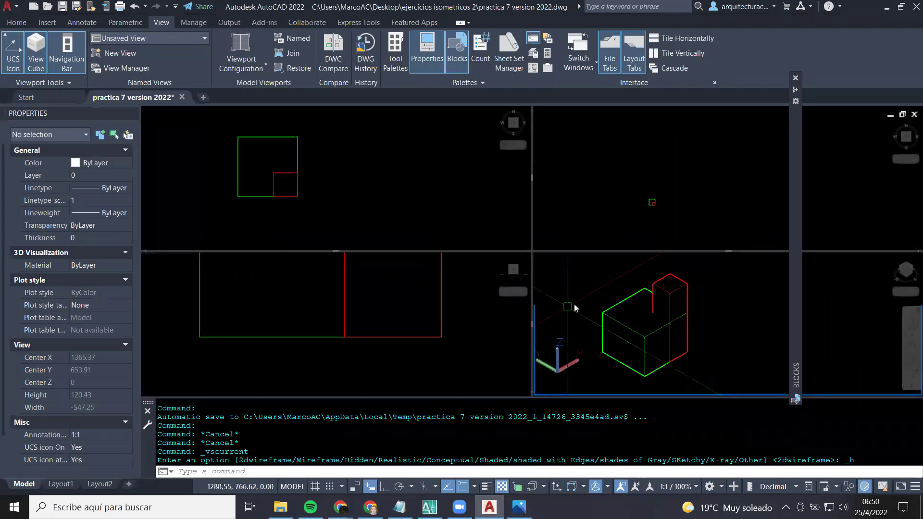
{"action": "type", "text": "sub"}
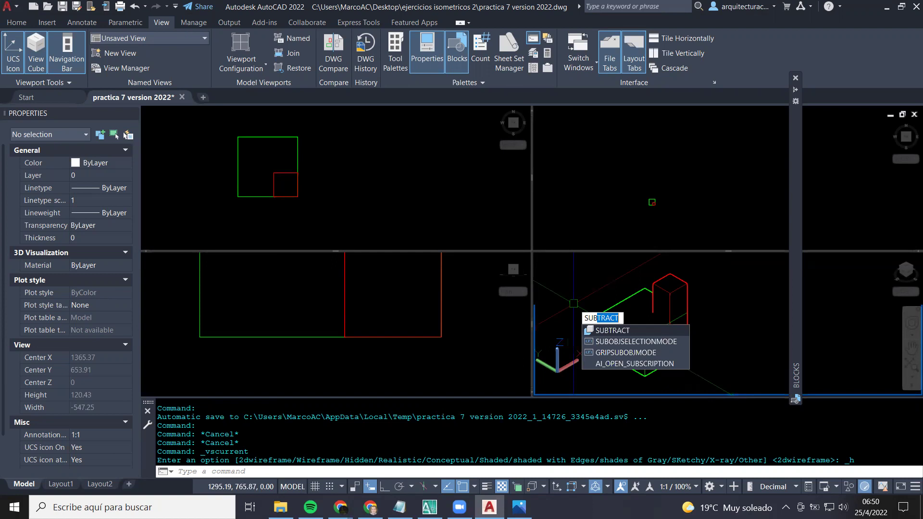
{"action": "key", "text": "Return"}
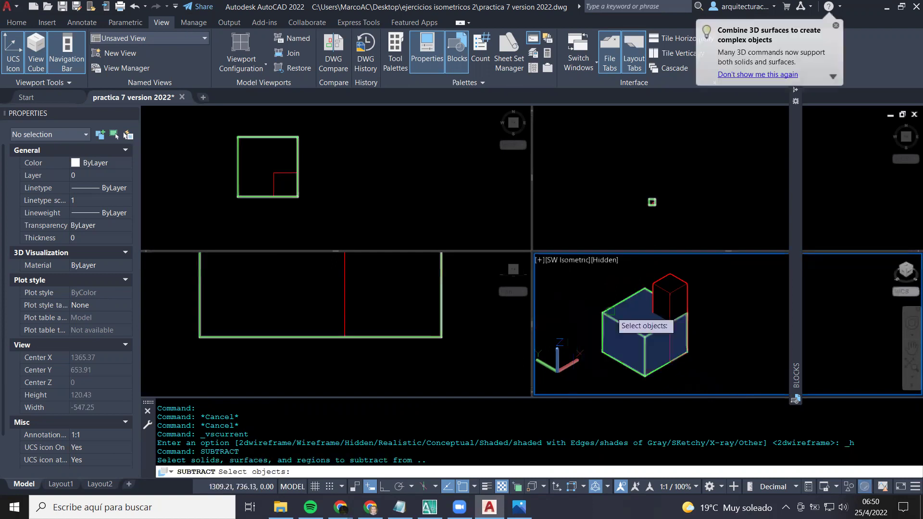
{"action": "left_click", "coordinate": [611, 311]}
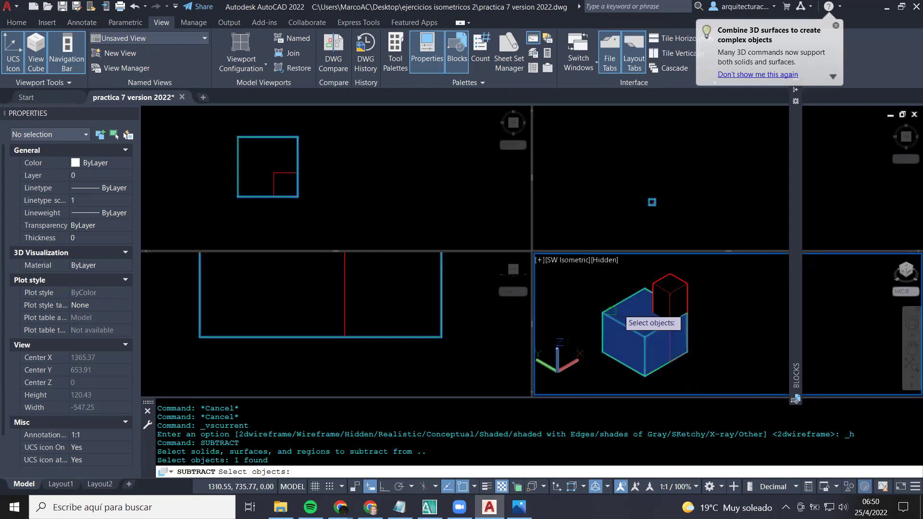
{"action": "key", "text": "Return"}
{"action": "left_click", "coordinate": [674, 289]}
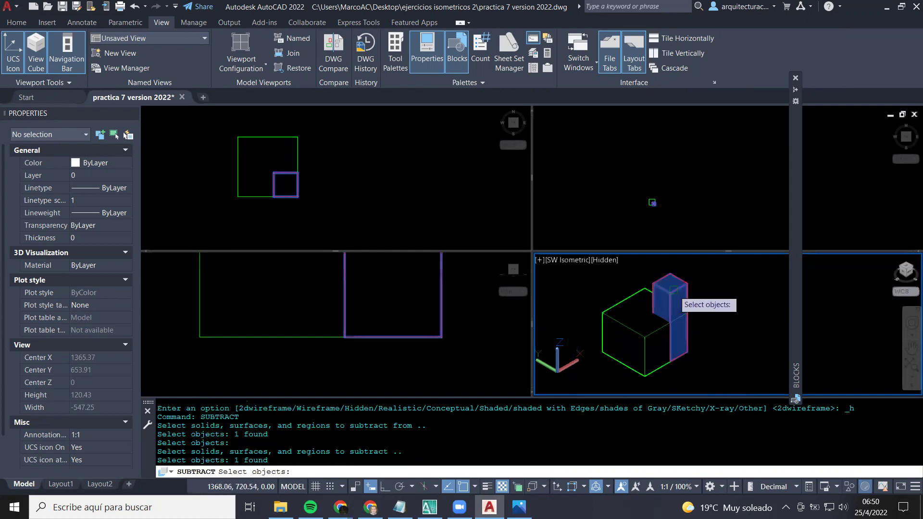
{"action": "key", "text": "Return"}
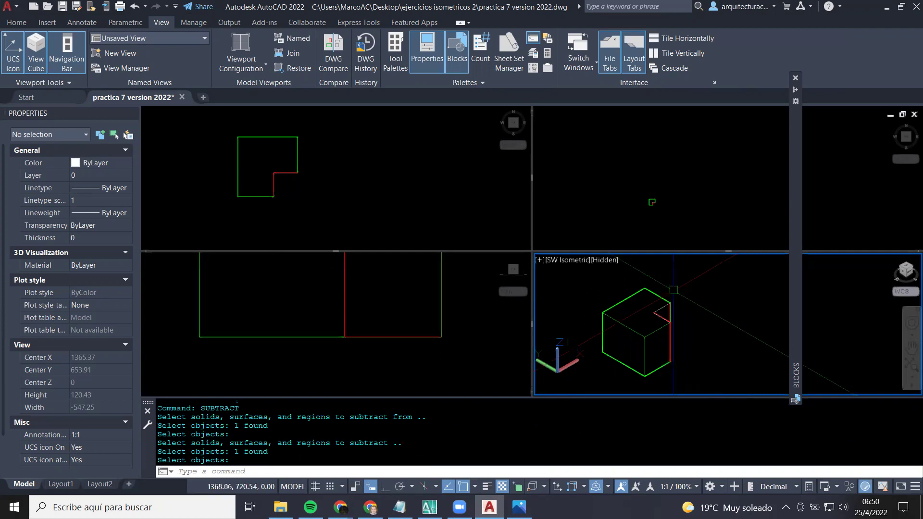
{"action": "key", "text": "ctrl+z"}
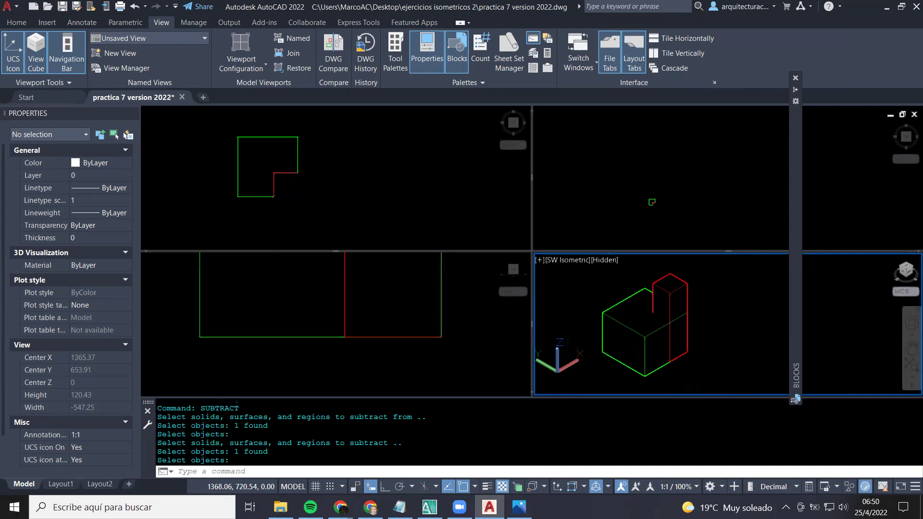
{"action": "type", "text": "u"}
{"action": "key", "text": "Return"}
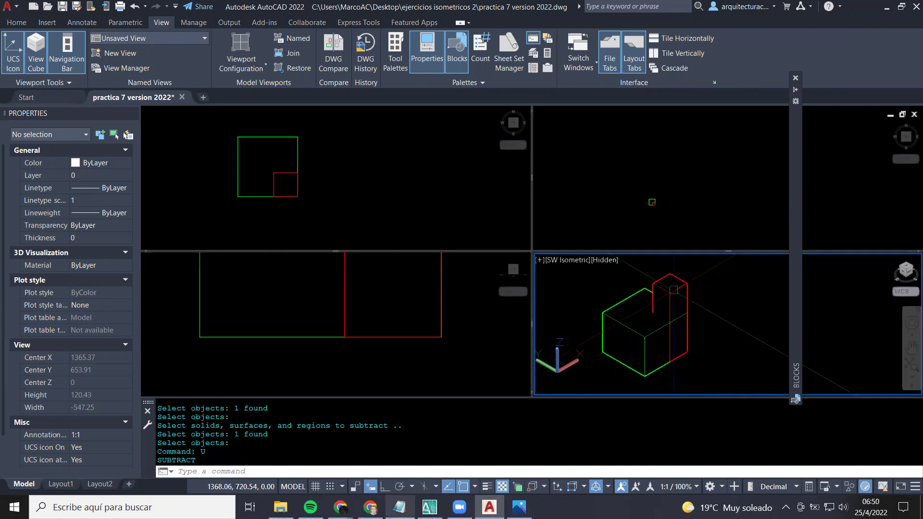
{"action": "key", "text": "alt+Tab"}
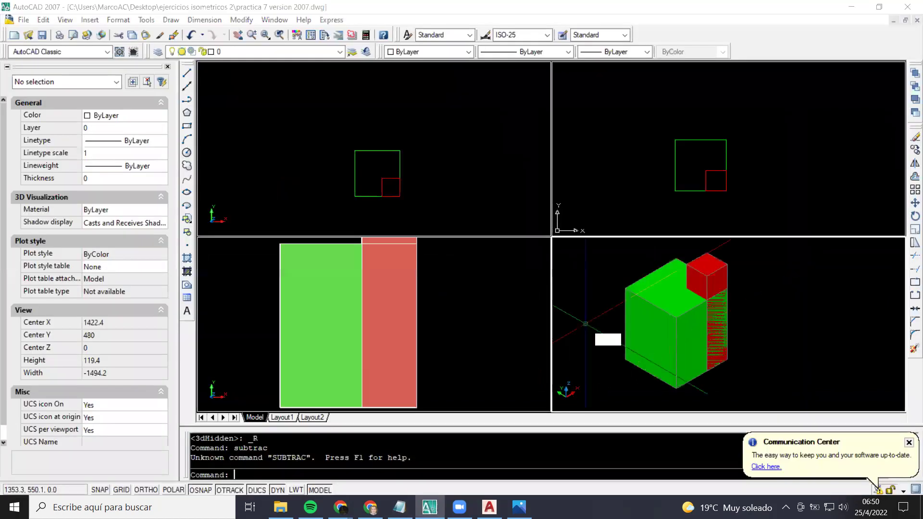
Try the 'sub' command and cancel it when it fails
{"action": "type", "text": "sub"}
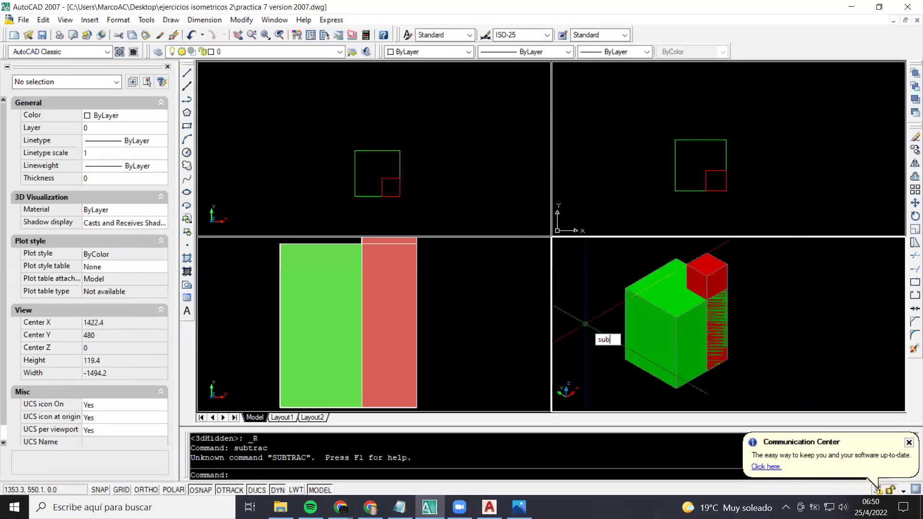
{"action": "key", "text": "Return"}
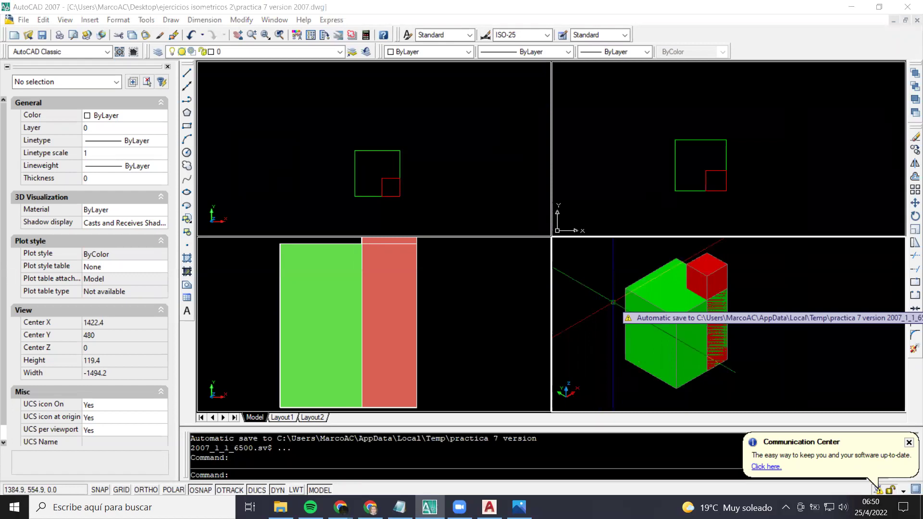
{"action": "key", "text": "Escape"}
{"action": "key", "text": "Escape"}
{"action": "key", "text": "Escape"}
Subtract the red box from the green solid, then zoom out the front view
{"action": "type", "text": "sub"}
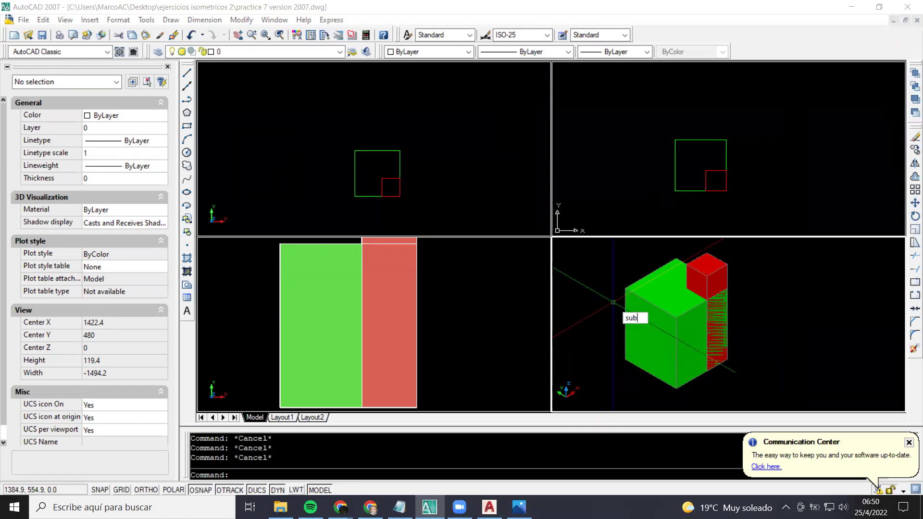
{"action": "type", "text": "tract"}
{"action": "key", "text": "Return"}
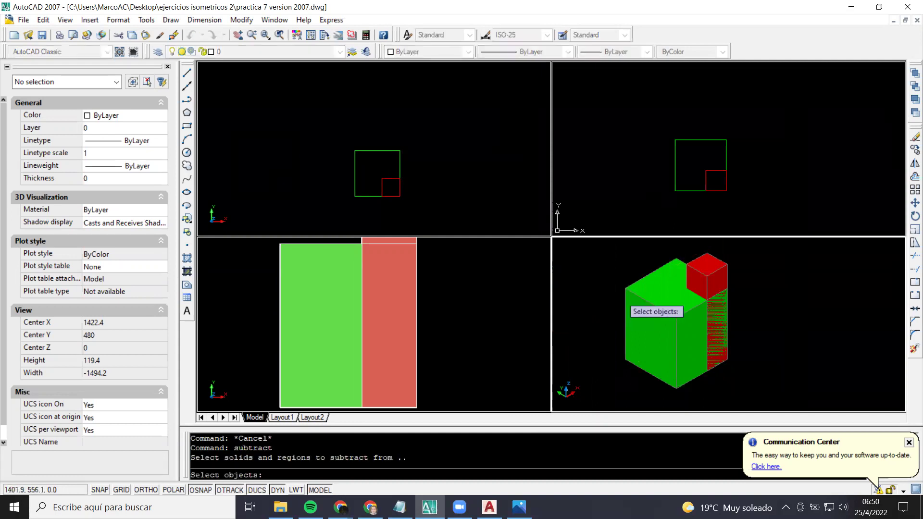
{"action": "left_click", "coordinate": [624, 304]}
{"action": "key", "text": "Return"}
{"action": "left_click", "coordinate": [726, 275]}
{"action": "left_click", "coordinate": [726, 275]}
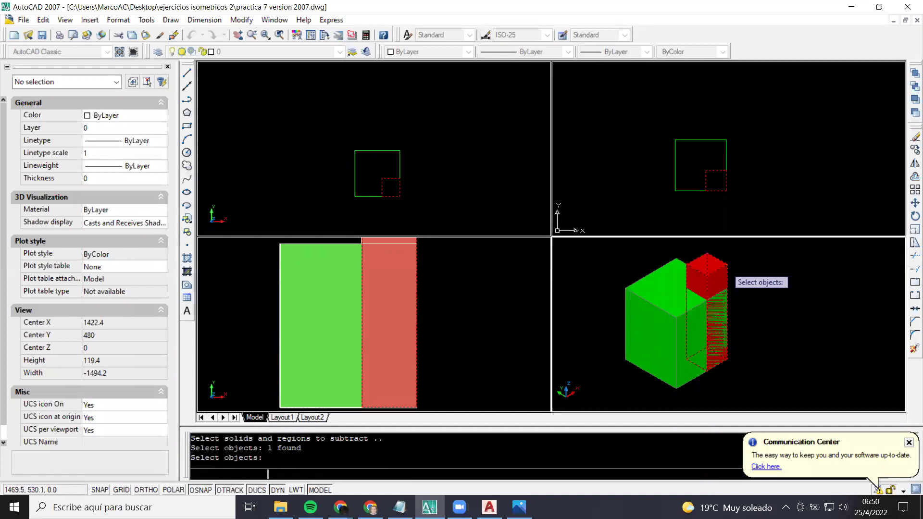
{"action": "key", "text": "Return"}
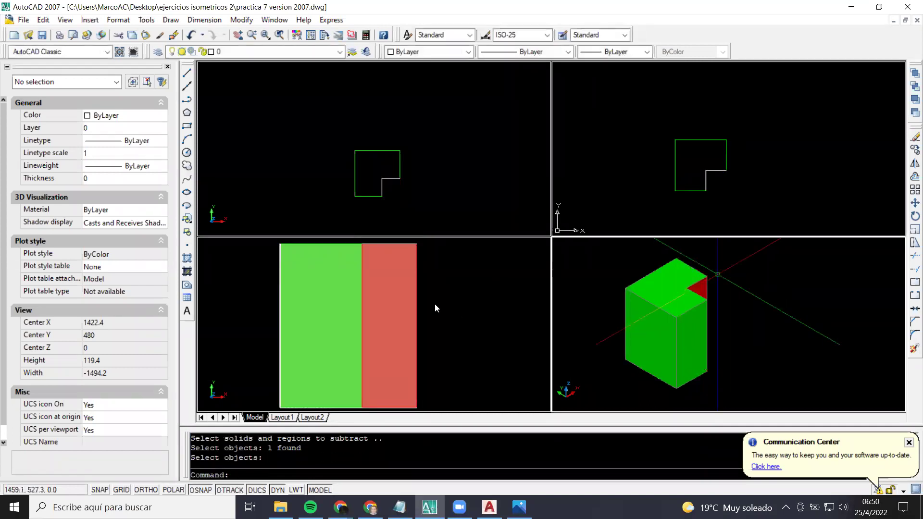
{"action": "left_click", "coordinate": [434, 303]}
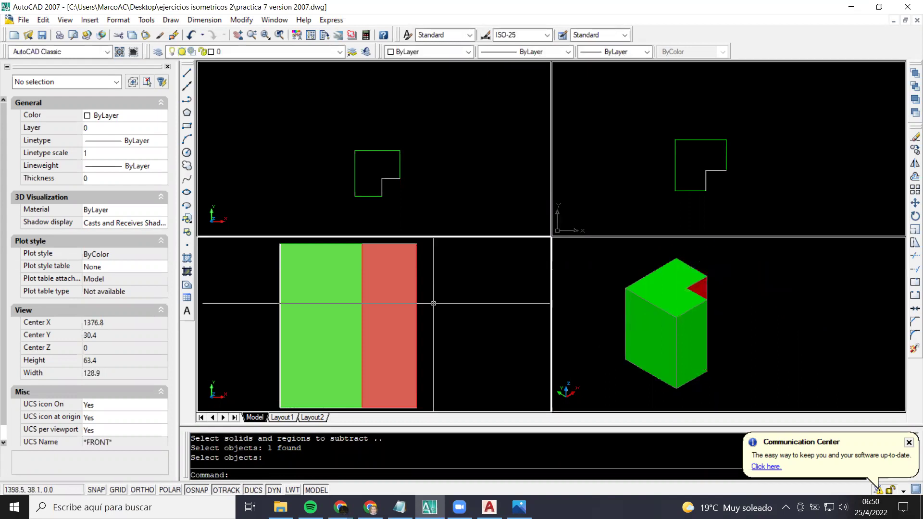
{"action": "scroll", "coordinate": [438, 295], "scroll_direction": "down", "scroll_amount": 2}
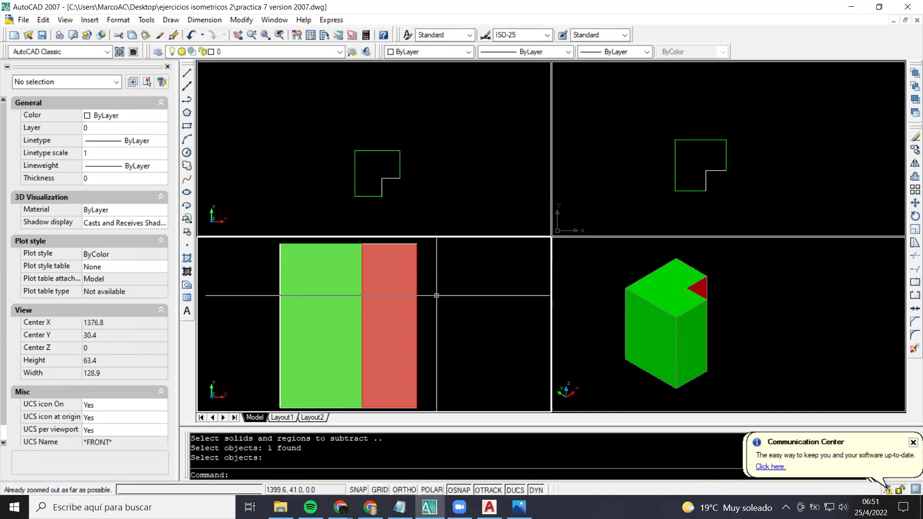
{"action": "scroll", "coordinate": [436, 295], "scroll_direction": "down", "scroll_amount": 1}
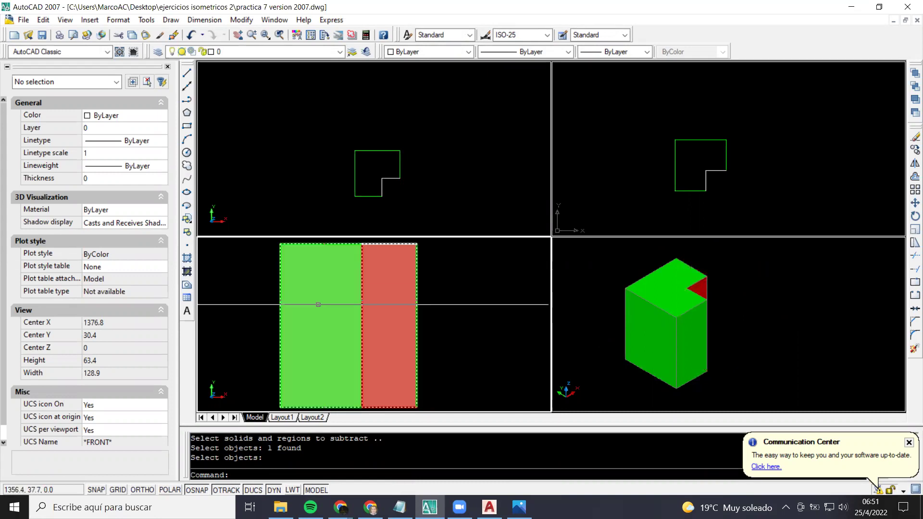
Draw a circle on the green face in the front view and zoom the 3D view to extents
{"action": "type", "text": "c"}
{"action": "key", "text": "Return"}
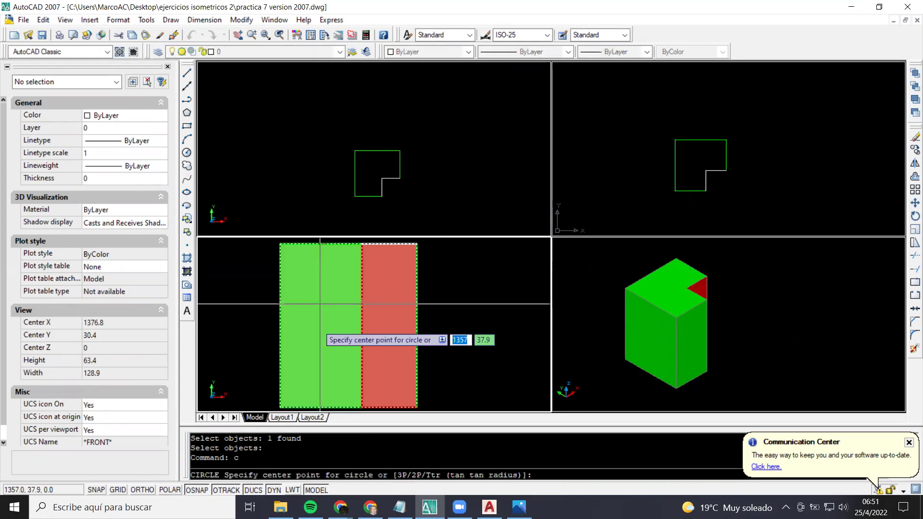
{"action": "left_click", "coordinate": [316, 323]}
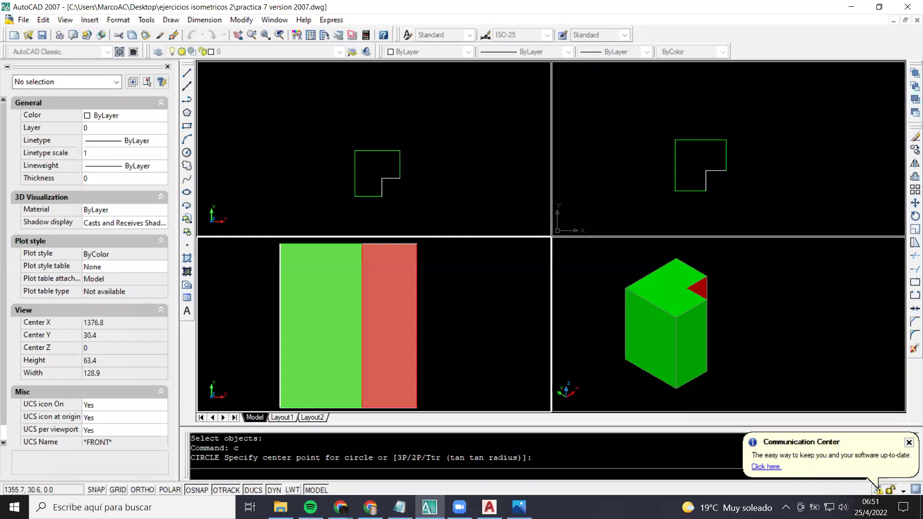
{"action": "left_click", "coordinate": [325, 299]}
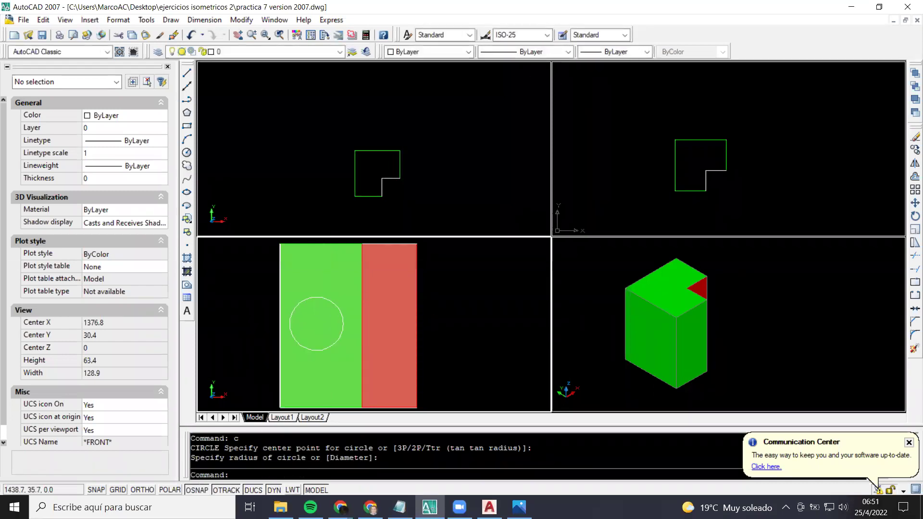
{"action": "left_click", "coordinate": [583, 309]}
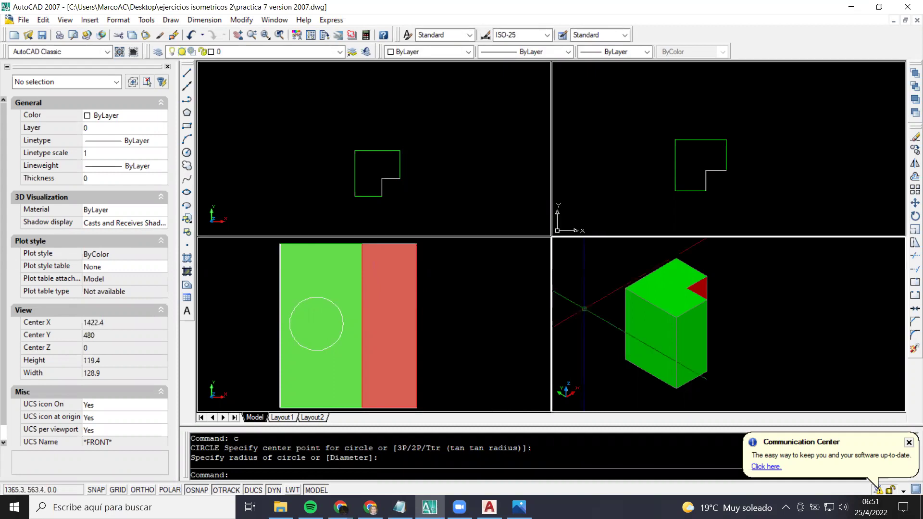
{"action": "scroll", "coordinate": [653, 312], "scroll_direction": "down", "scroll_amount": 2}
{"action": "scroll", "coordinate": [653, 313], "scroll_direction": "down", "scroll_amount": 2}
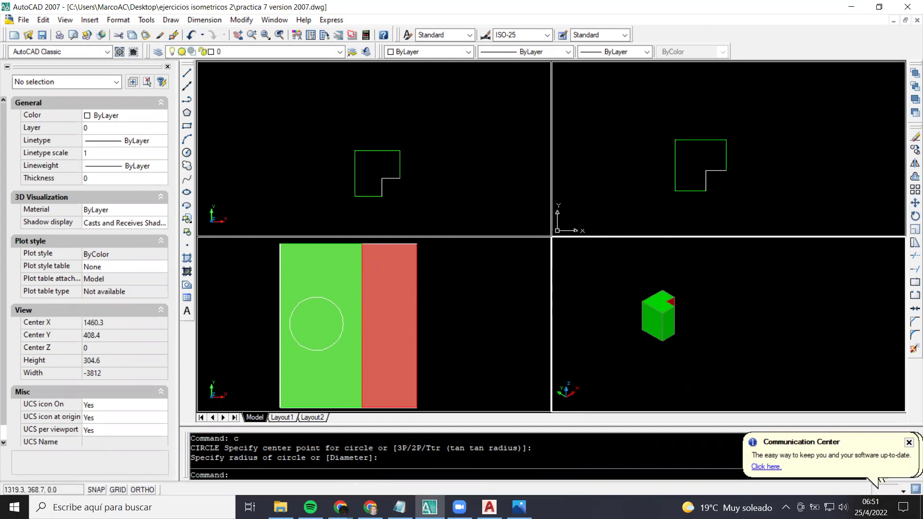
{"action": "middle_click", "coordinate": [833, 390]}
{"action": "middle_click", "coordinate": [832, 390]}
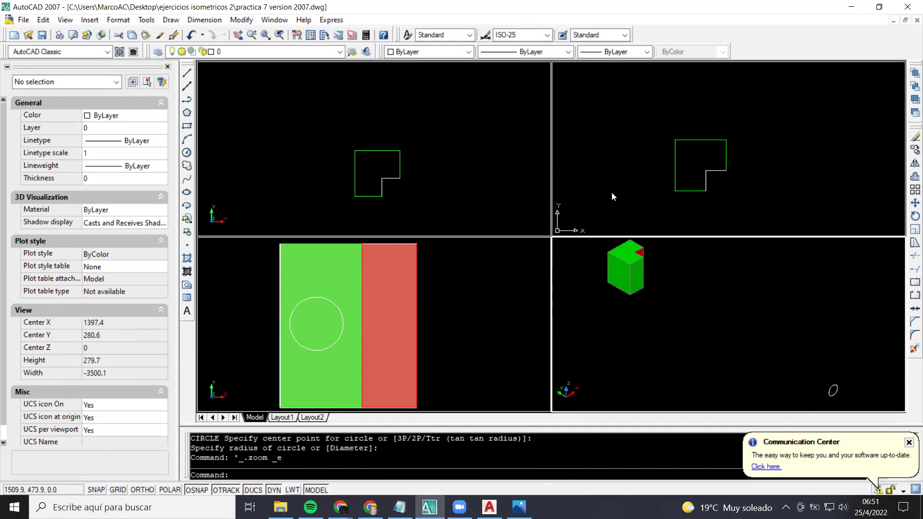
{"action": "scroll", "coordinate": [600, 173], "scroll_direction": "down", "scroll_amount": 1}
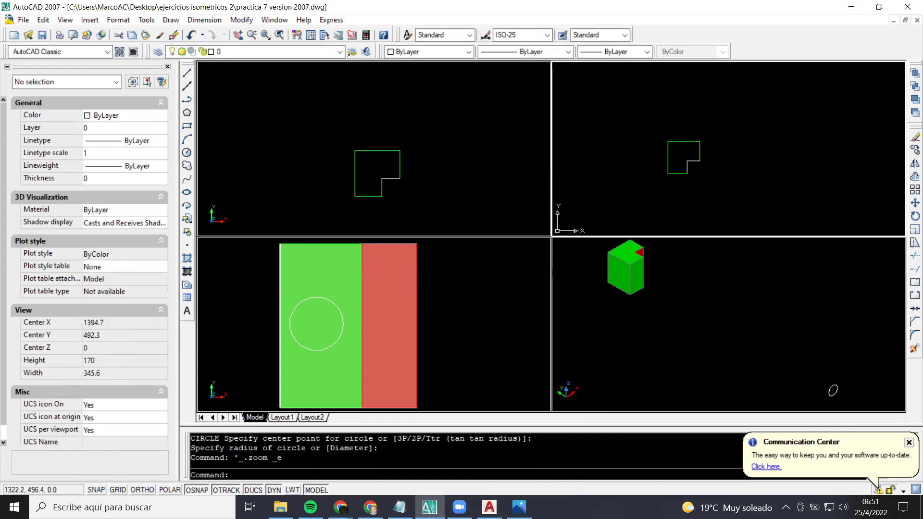
{"action": "scroll", "coordinate": [683, 194], "scroll_direction": "down", "scroll_amount": 2}
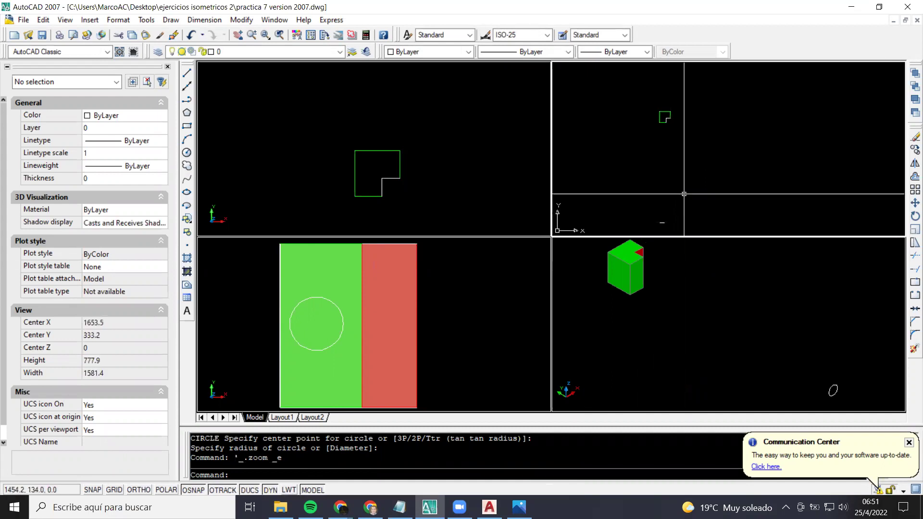
Move the circle with Ortho on onto the green solid's front face
{"action": "type", "text": "m"}
{"action": "key", "text": "Return"}
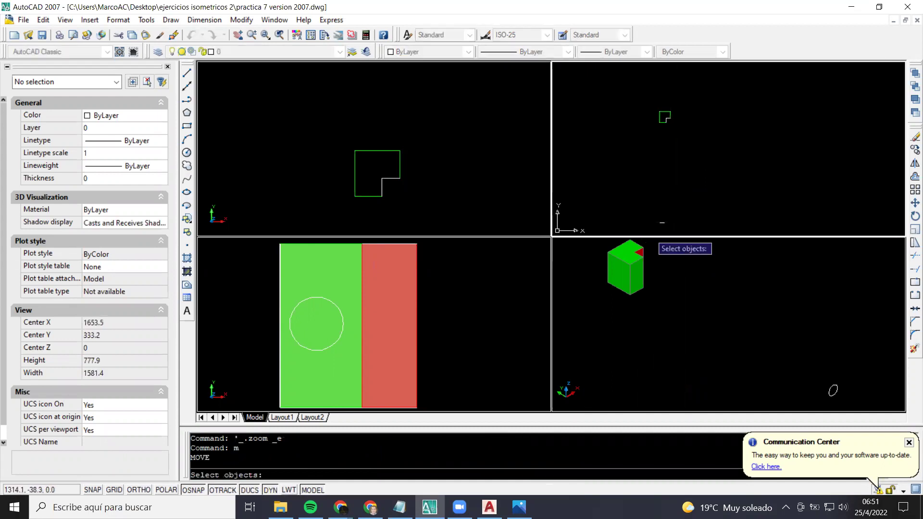
{"action": "left_click", "coordinate": [680, 236]}
{"action": "left_click", "coordinate": [636, 213]}
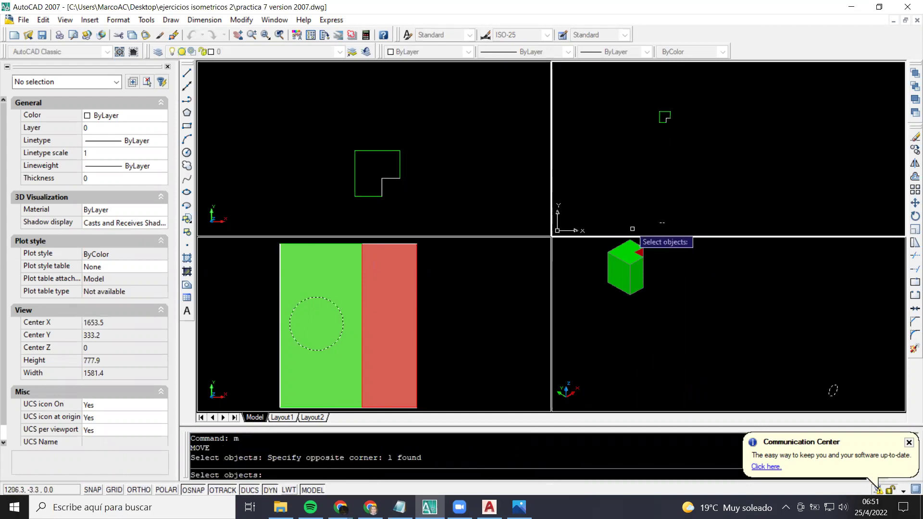
{"action": "key", "text": "Return"}
{"action": "left_click", "coordinate": [629, 222]}
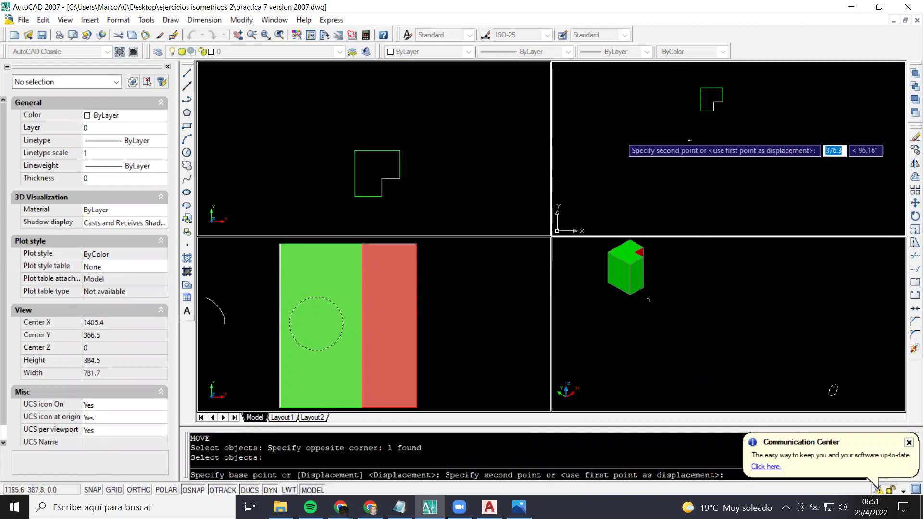
{"action": "key", "text": "F8"}
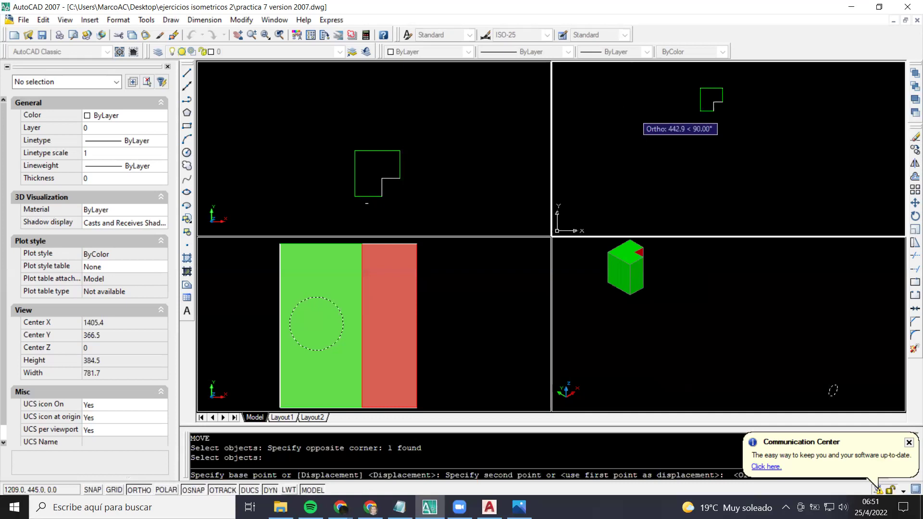
{"action": "left_click", "coordinate": [687, 103]}
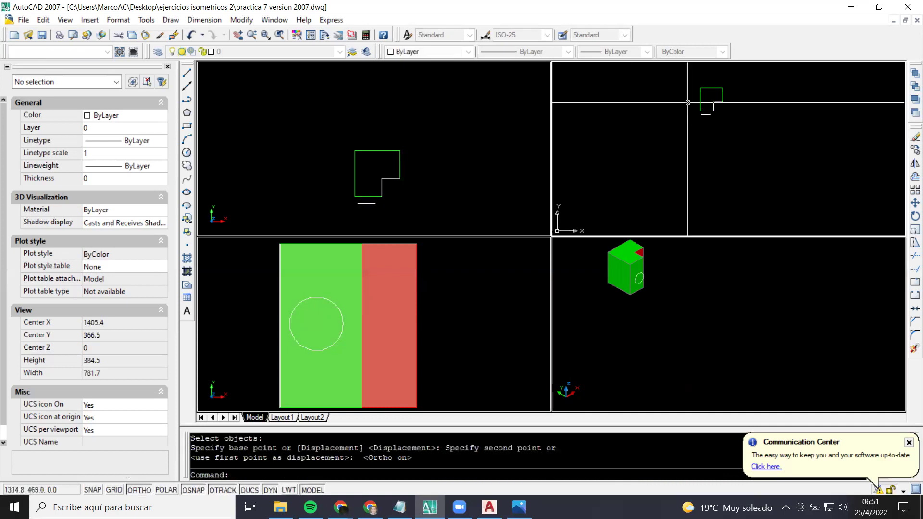
Zoom and pan the top view to the circle and reselect it for another move
{"action": "scroll", "coordinate": [719, 175], "scroll_direction": "up", "scroll_amount": 2}
{"action": "scroll", "coordinate": [720, 180], "scroll_direction": "up", "scroll_amount": 2}
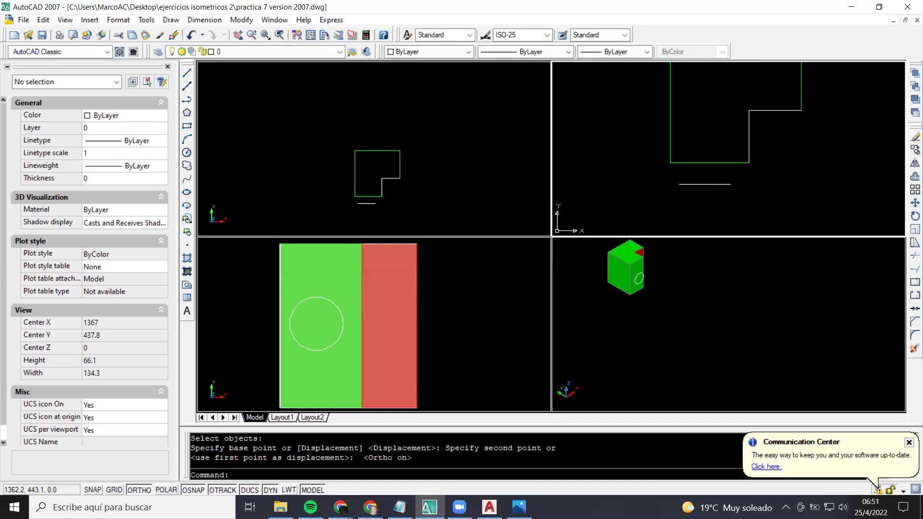
{"action": "middle_click_drag", "start_coordinate": [719, 180], "coordinate": [725, 229]}
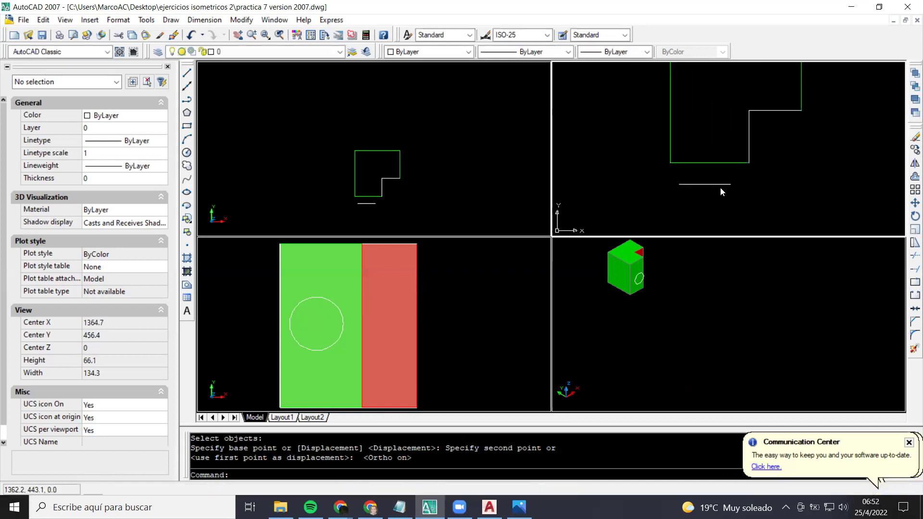
{"action": "type", "text": "m"}
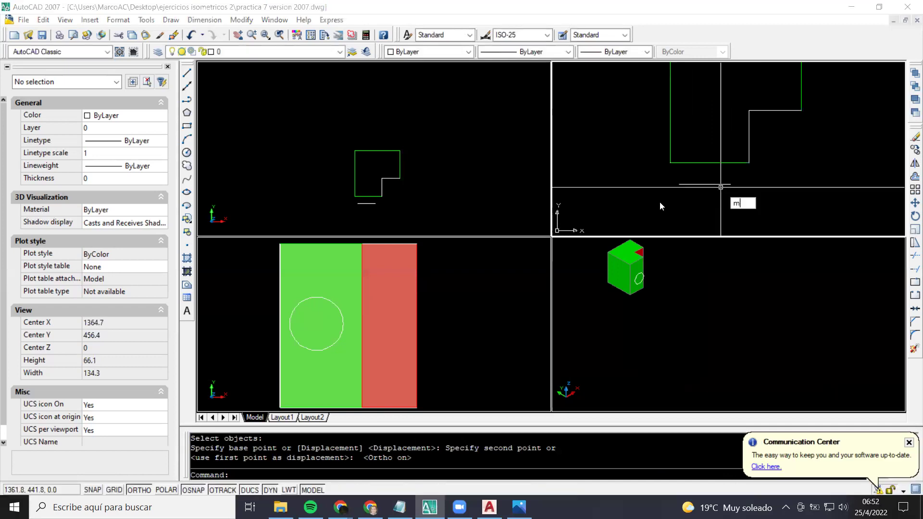
{"action": "left_click", "coordinate": [670, 195]}
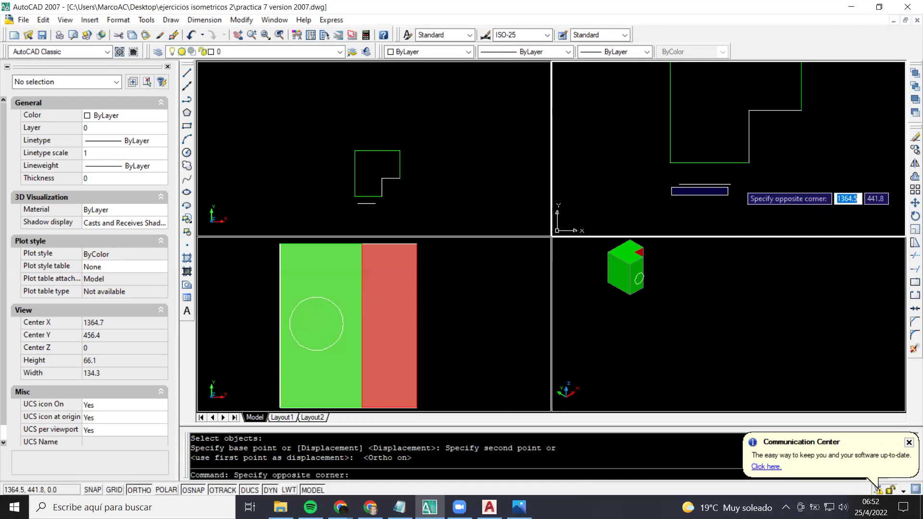
{"action": "left_click", "coordinate": [735, 184]}
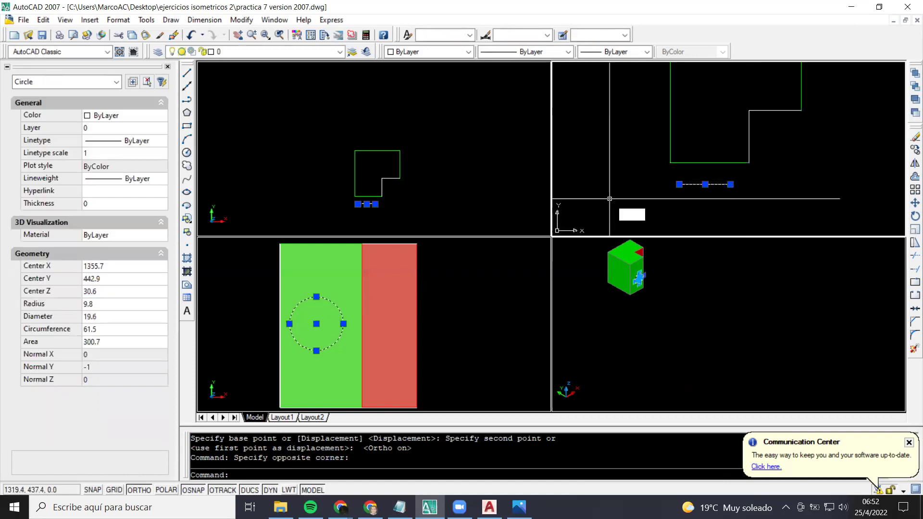
Move the circle again to its hole position on the block's front face
{"action": "type", "text": "m"}
{"action": "key", "text": "Return"}
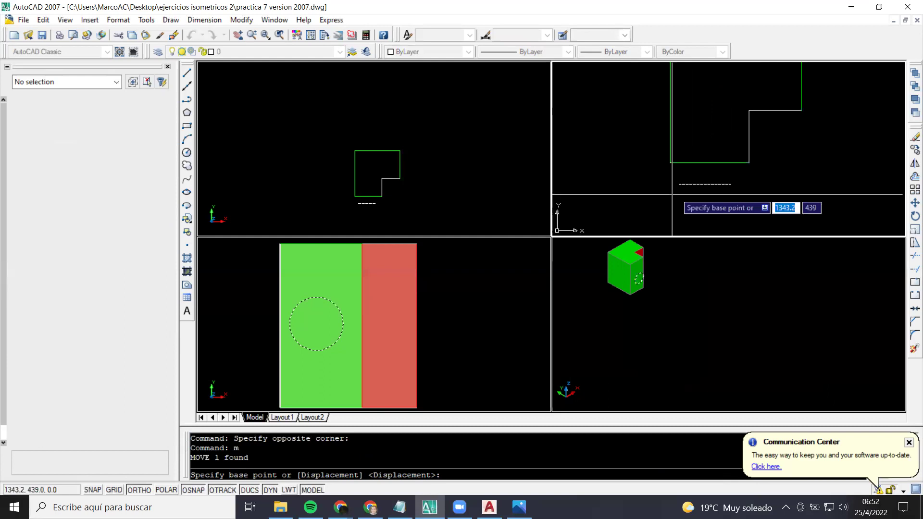
{"action": "left_click", "coordinate": [653, 202]}
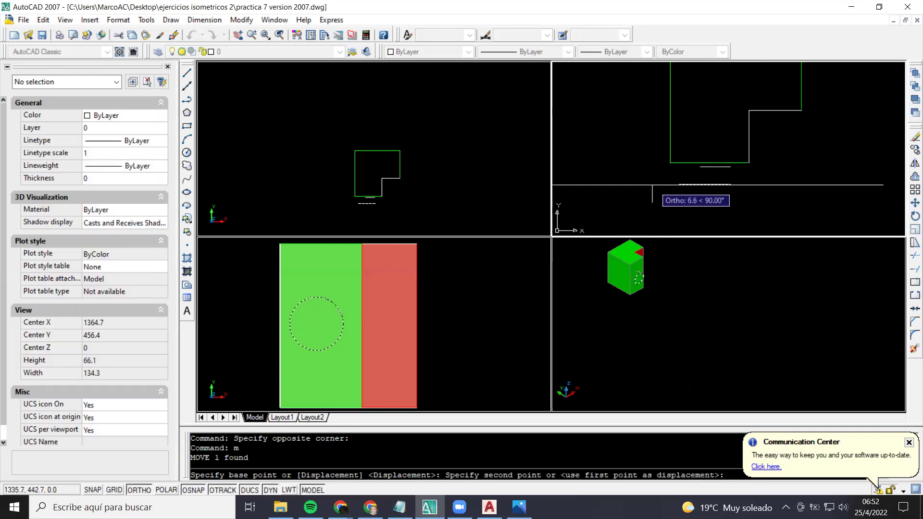
{"action": "left_click", "coordinate": [652, 185]}
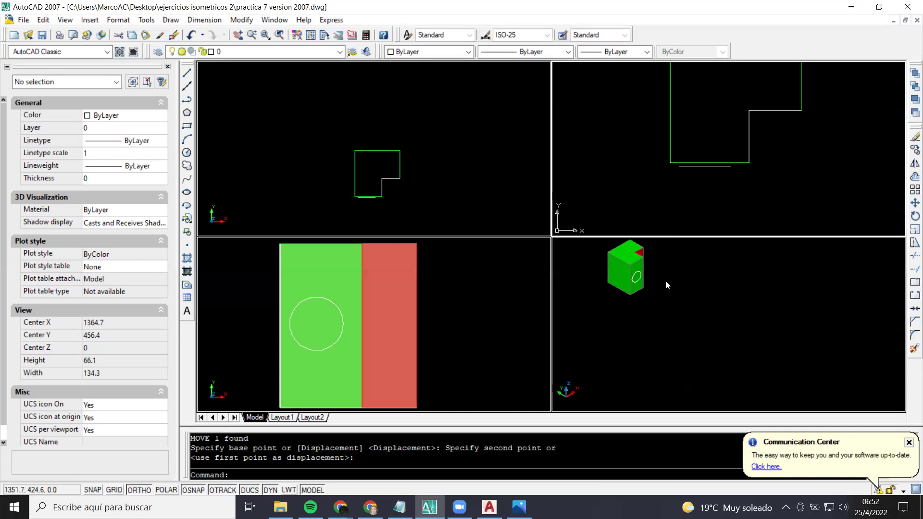
{"action": "scroll", "coordinate": [612, 287], "scroll_direction": "up", "scroll_amount": 5}
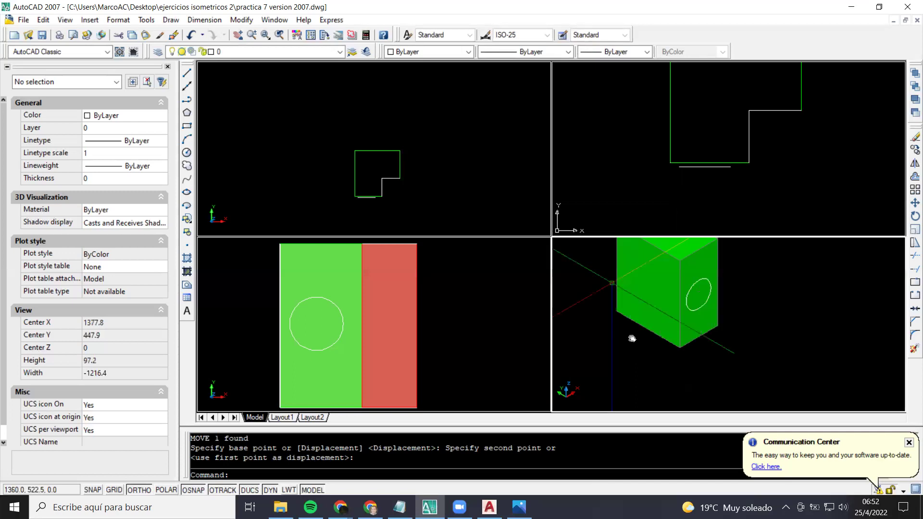
{"action": "scroll", "coordinate": [633, 339], "scroll_direction": "down", "scroll_amount": 1}
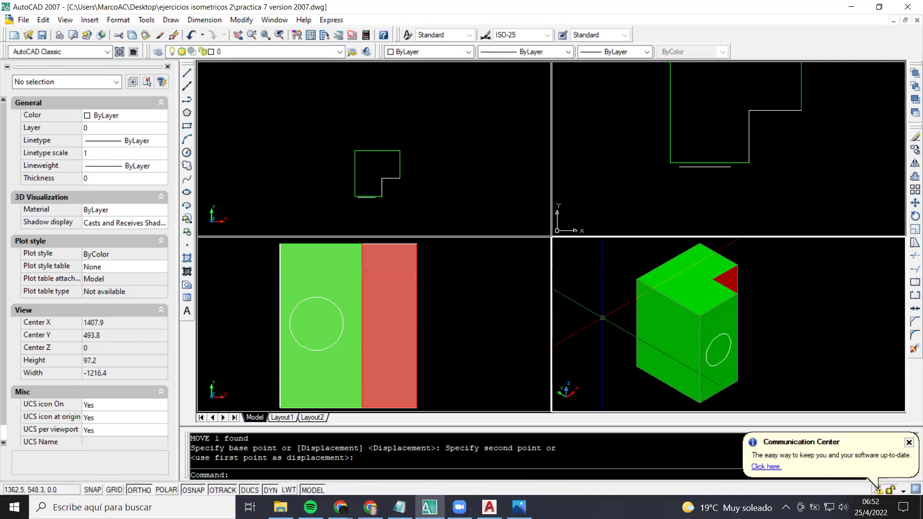
Extrude the circle 60 units with EXT into a cylinder through the green block
{"action": "type", "text": "ext"}
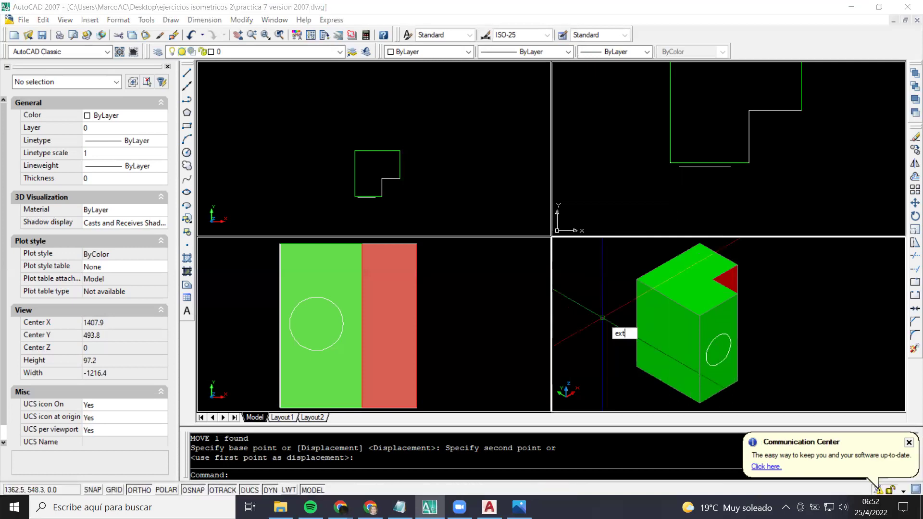
{"action": "key", "text": "Return"}
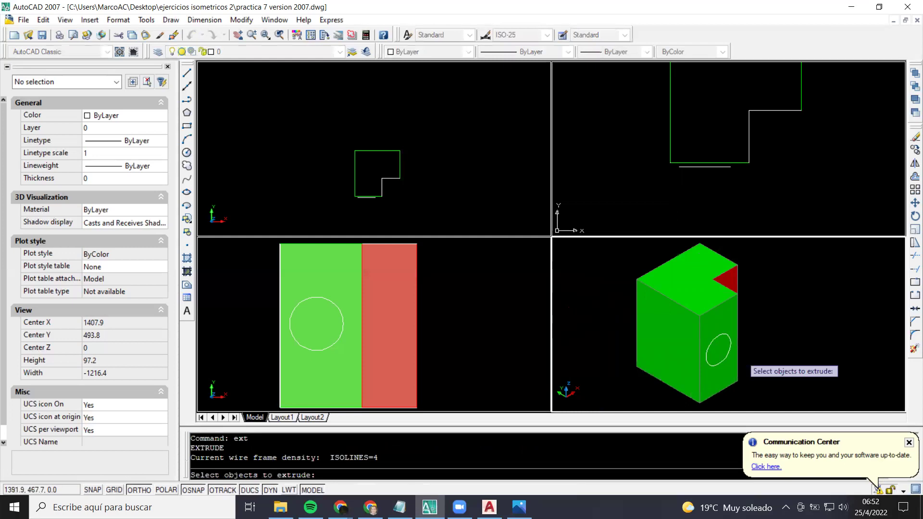
{"action": "left_click", "coordinate": [730, 349]}
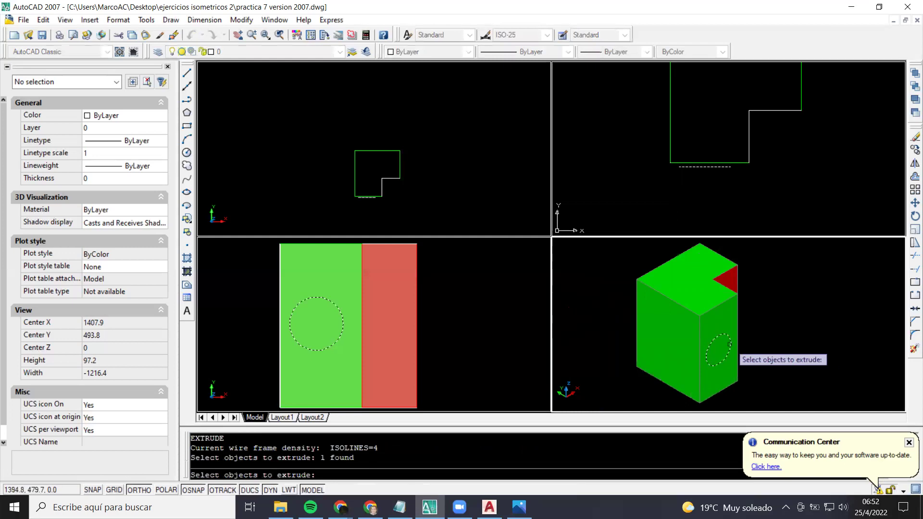
{"action": "key", "text": "Return"}
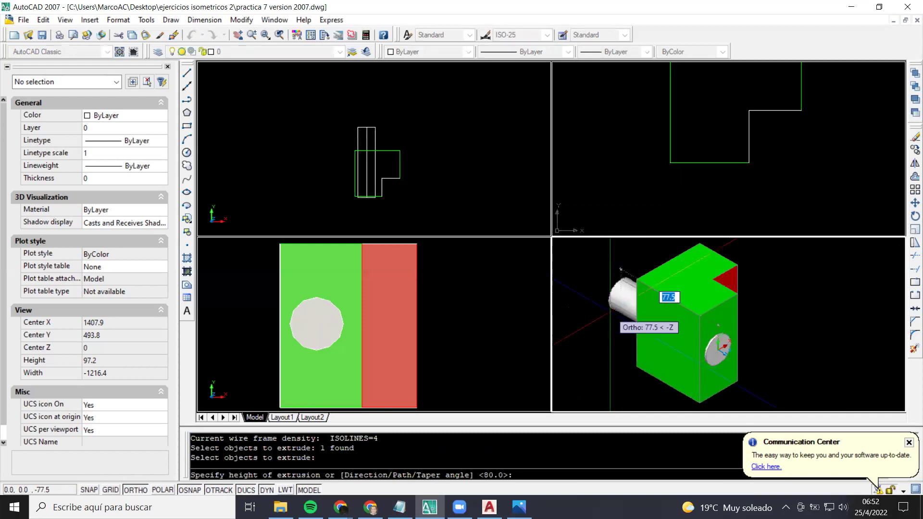
{"action": "type", "text": "60"}
{"action": "key", "text": "Return"}
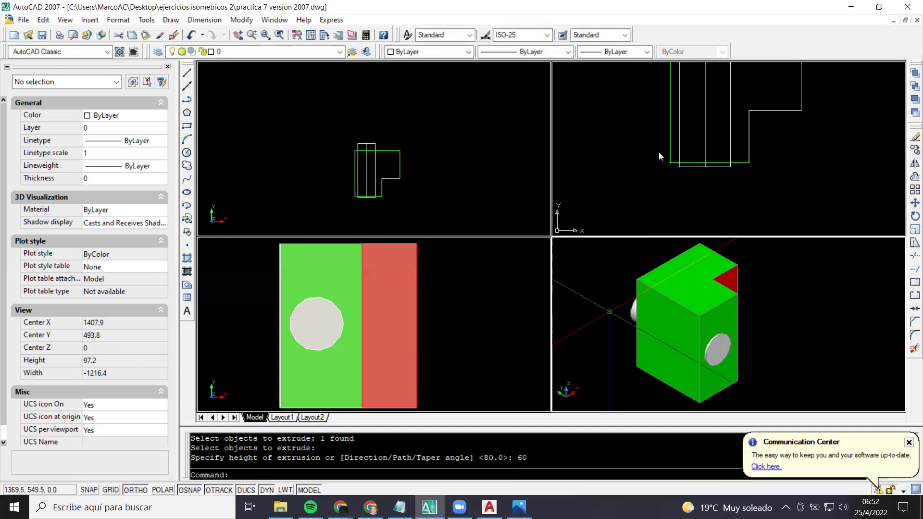
{"action": "left_click", "coordinate": [624, 233]}
{"action": "scroll", "coordinate": [624, 162], "scroll_direction": "down", "scroll_amount": 4}
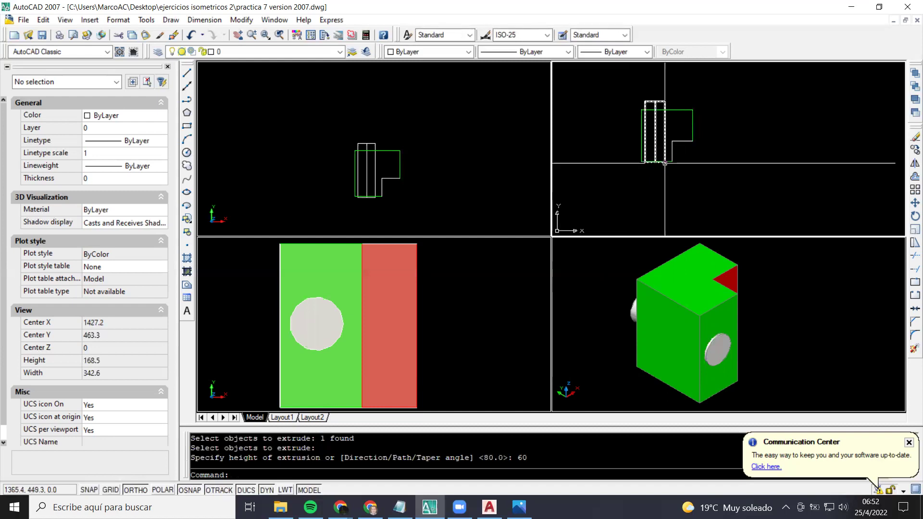
{"action": "scroll", "coordinate": [665, 163], "scroll_direction": "up", "scroll_amount": 2}
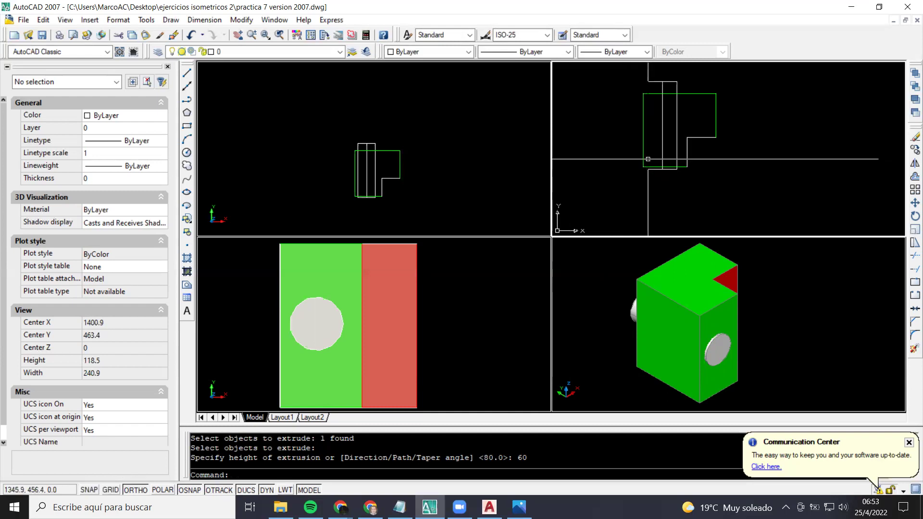
{"action": "scroll", "coordinate": [648, 159], "scroll_direction": "down", "scroll_amount": 5}
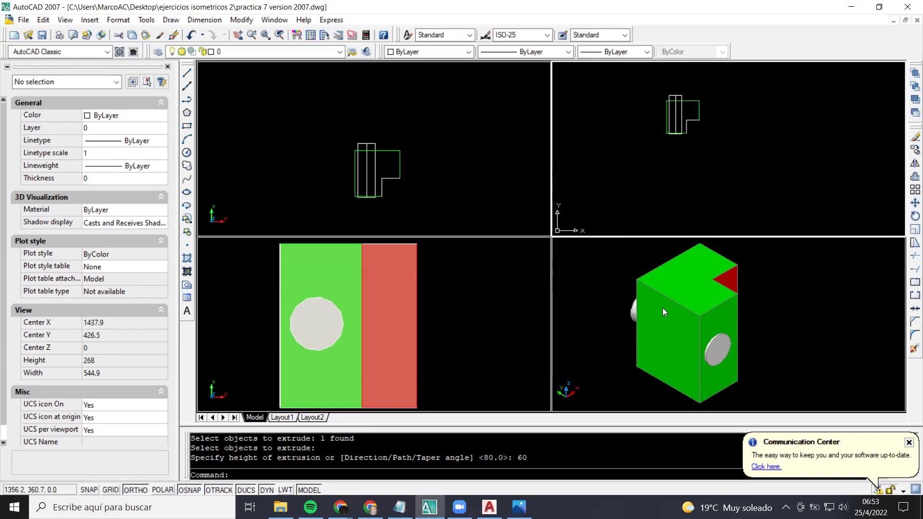
{"action": "left_click", "coordinate": [626, 332]}
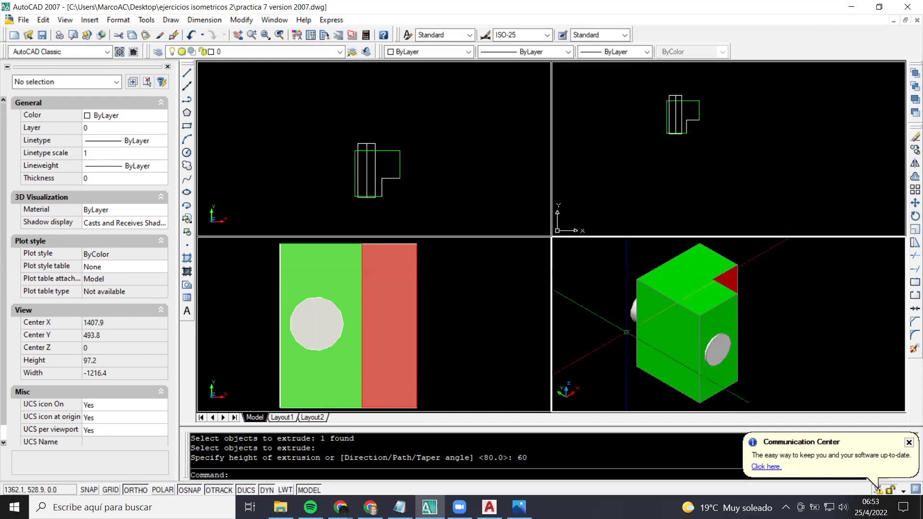
{"action": "type", "text": "su"}
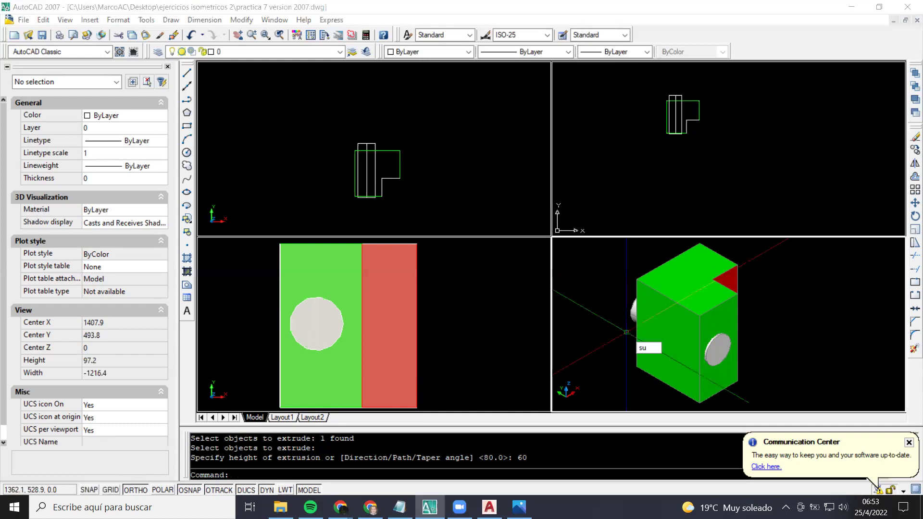
{"action": "type", "text": "btract"}
Subtract the cylinder from the green block in AutoCAD 2007 and zoom to inspect the hole
{"action": "key", "text": "Return"}
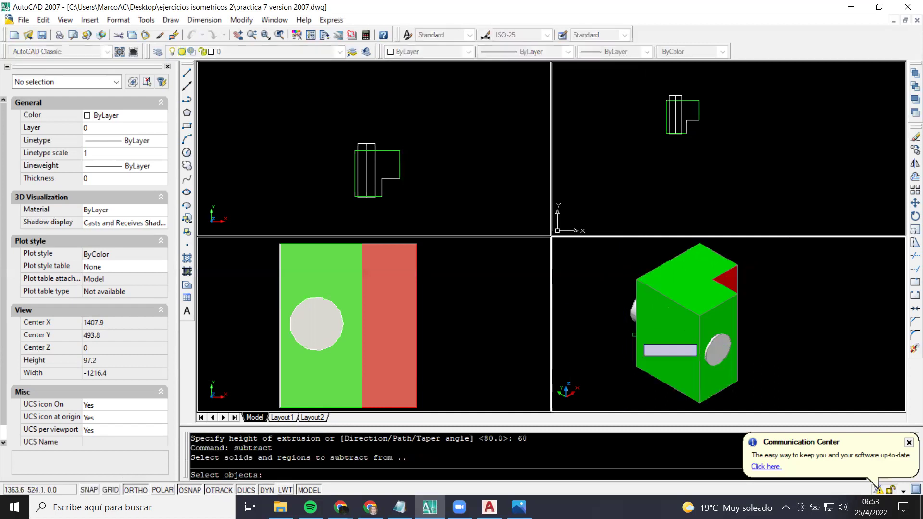
{"action": "left_click", "coordinate": [634, 334]}
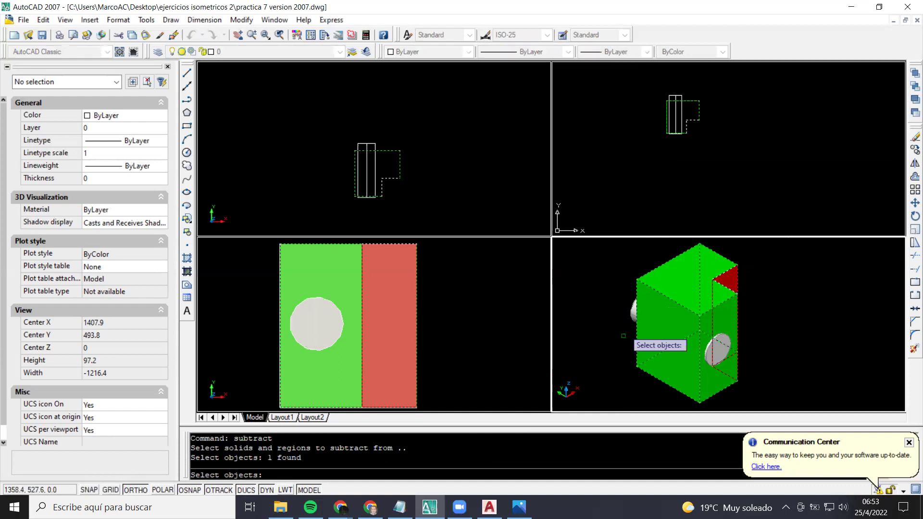
{"action": "key", "text": "Return"}
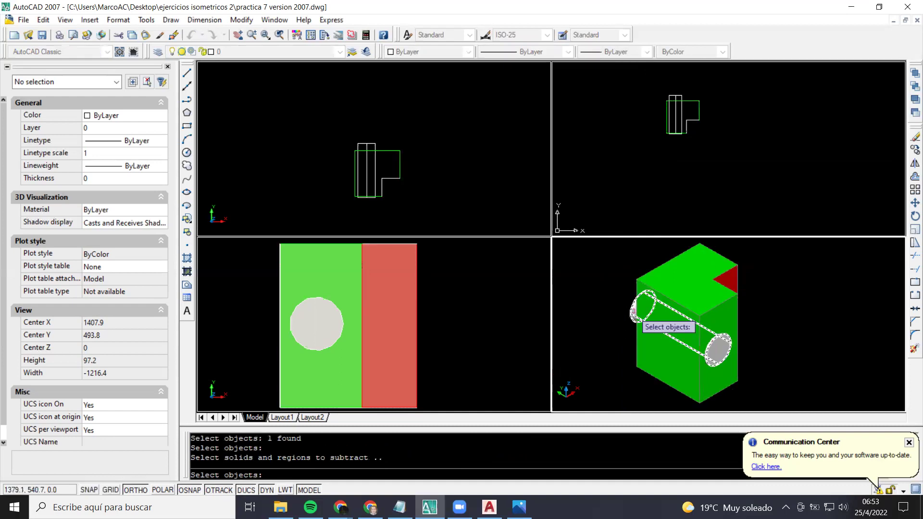
{"action": "left_click", "coordinate": [633, 311]}
{"action": "key", "text": "Return"}
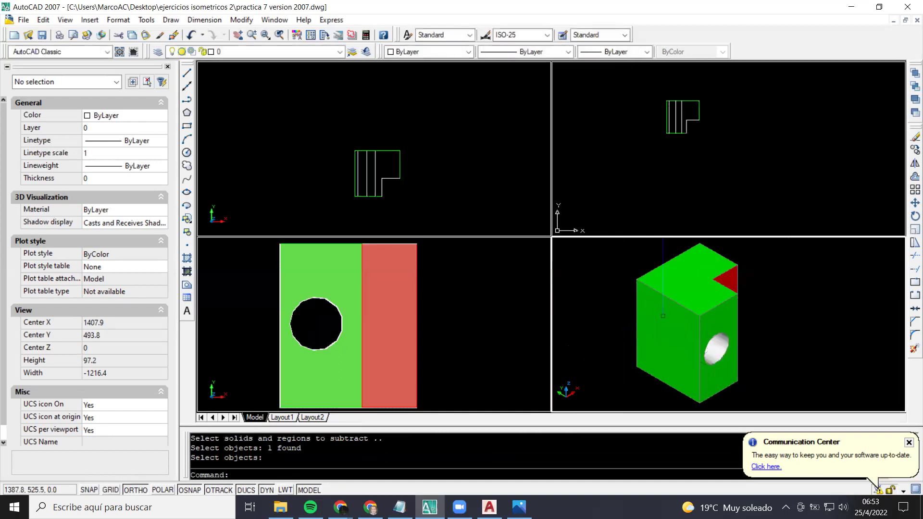
{"action": "scroll", "coordinate": [747, 362], "scroll_direction": "up", "scroll_amount": 2}
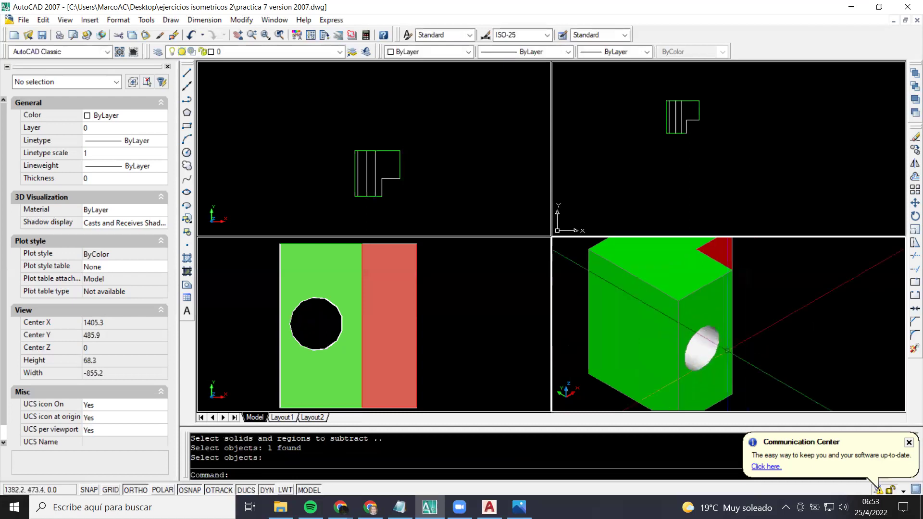
{"action": "scroll", "coordinate": [727, 351], "scroll_direction": "down", "scroll_amount": 4}
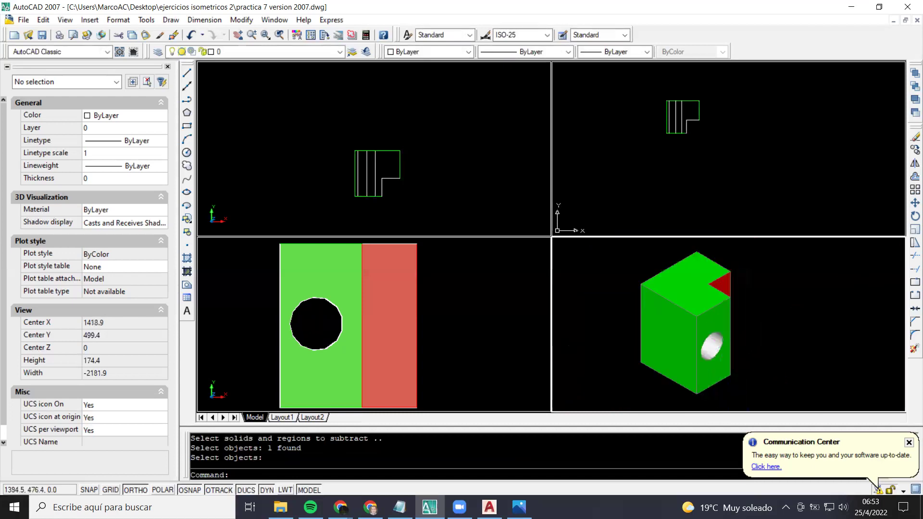
{"action": "scroll", "coordinate": [732, 341], "scroll_direction": "down", "scroll_amount": 2}
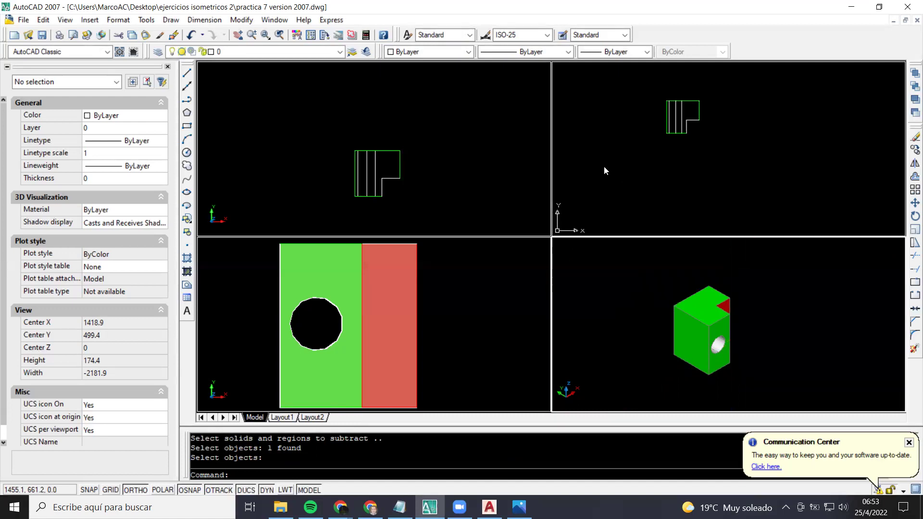
{"action": "left_click", "coordinate": [625, 336]}
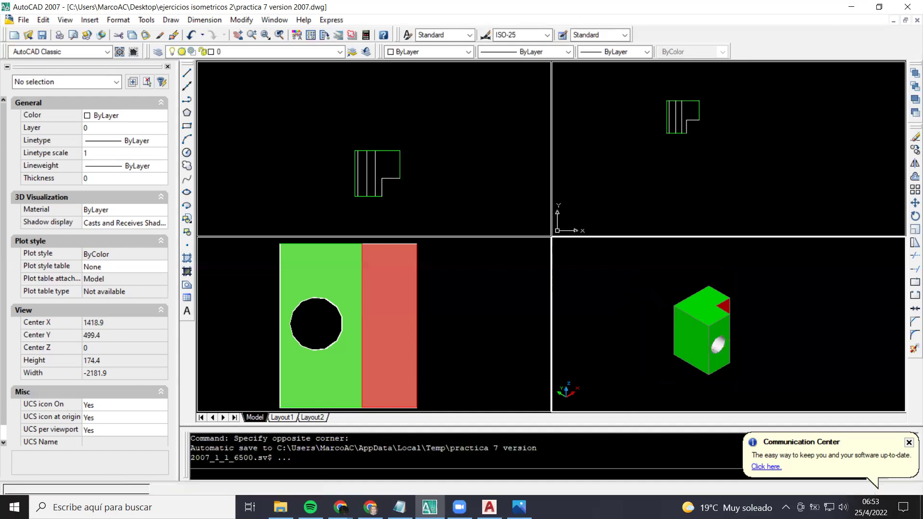
{"action": "key", "text": "Escape"}
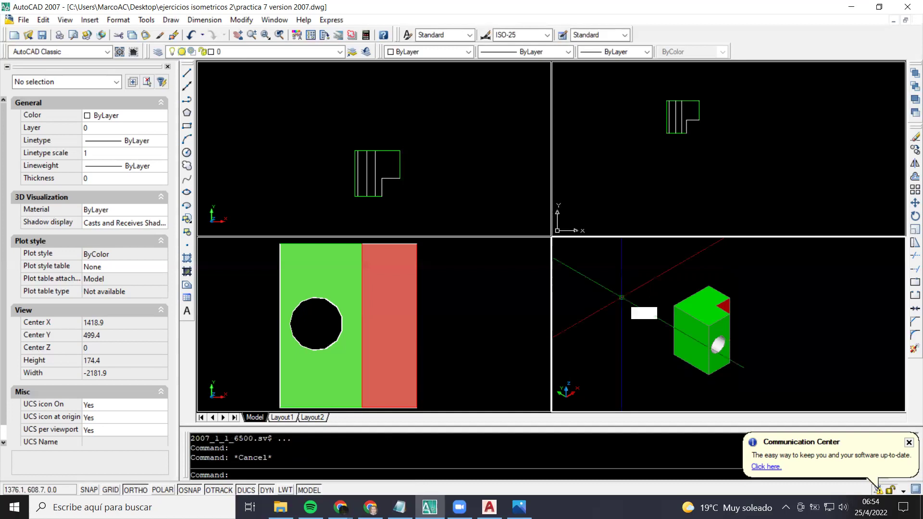
Undo the first cut, subtract the cylinder from the green block again, then switch to AutoCAD 2022
{"action": "type", "text": "u"}
{"action": "key", "text": "Return"}
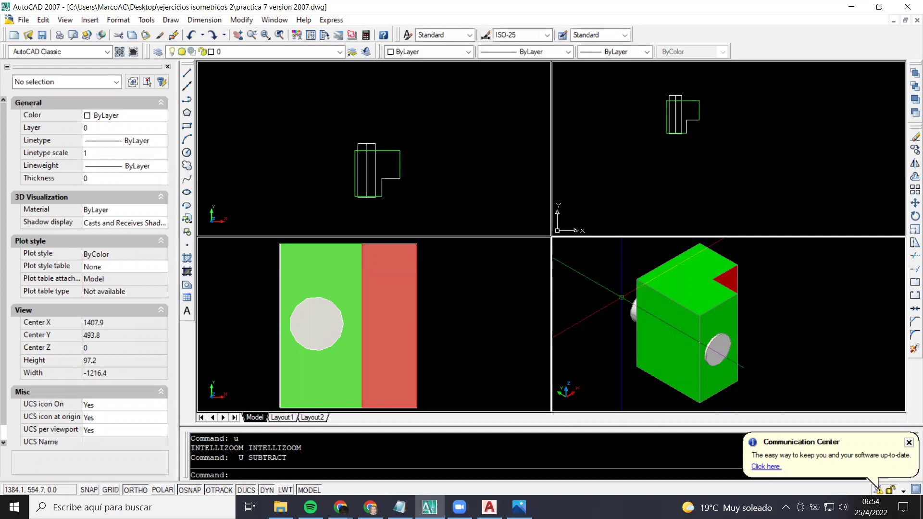
{"action": "type", "text": "subra"}
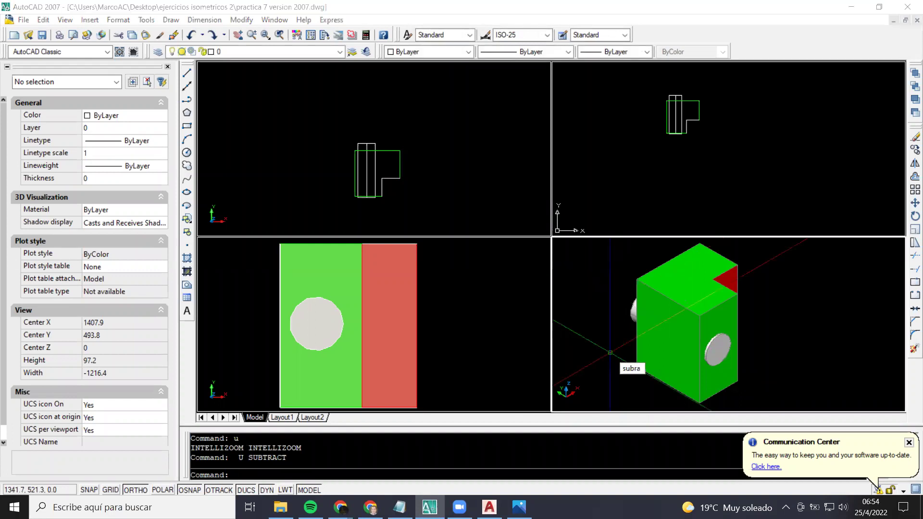
{"action": "key", "text": "BackSpace"}
{"action": "key", "text": "BackSpace"}
{"action": "type", "text": "tract"}
{"action": "key", "text": "Return"}
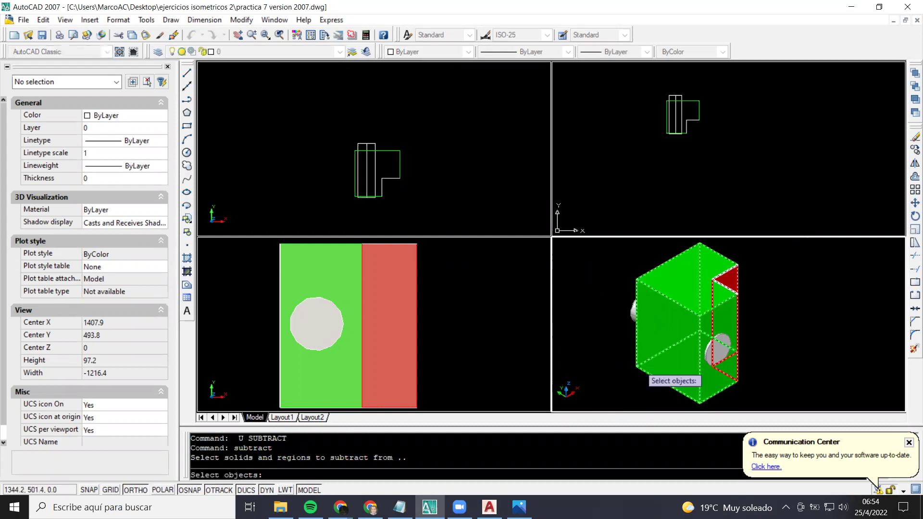
{"action": "left_click", "coordinate": [644, 373]}
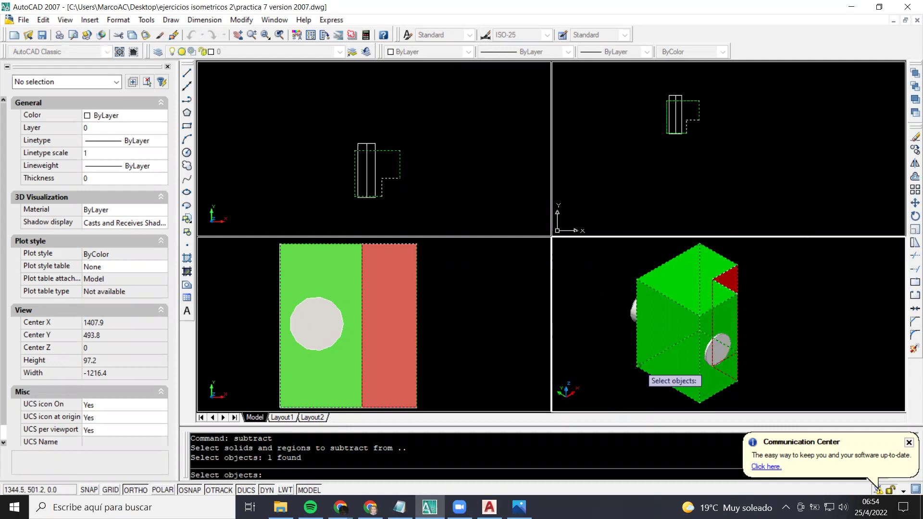
{"action": "key", "text": "Return"}
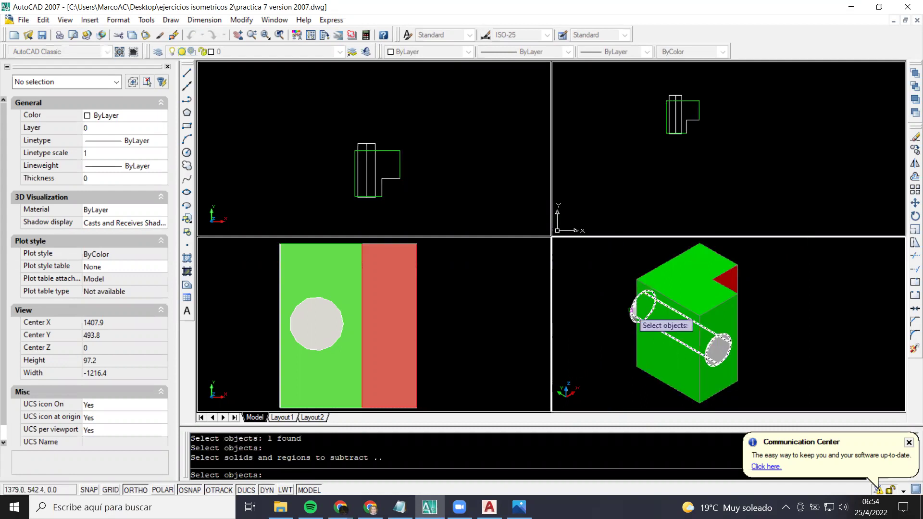
{"action": "left_click", "coordinate": [633, 311]}
{"action": "key", "text": "Return"}
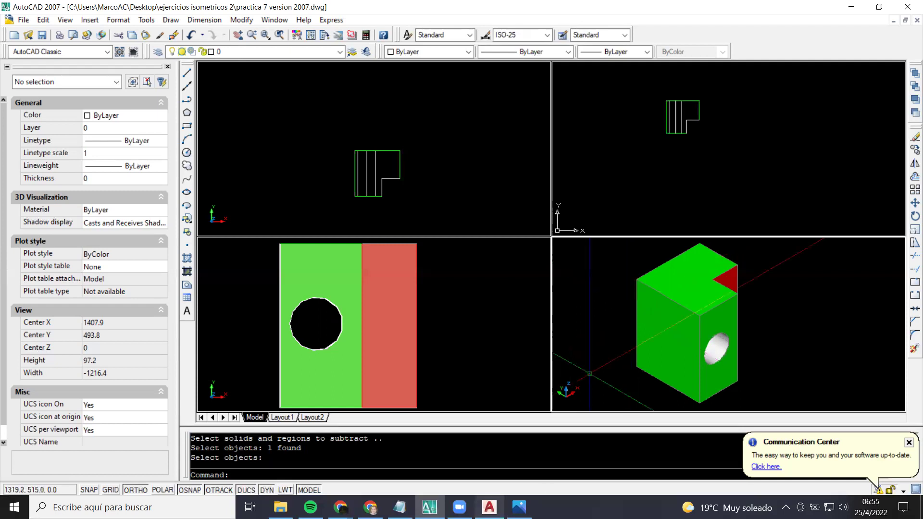
{"action": "left_click", "coordinate": [489, 507]}
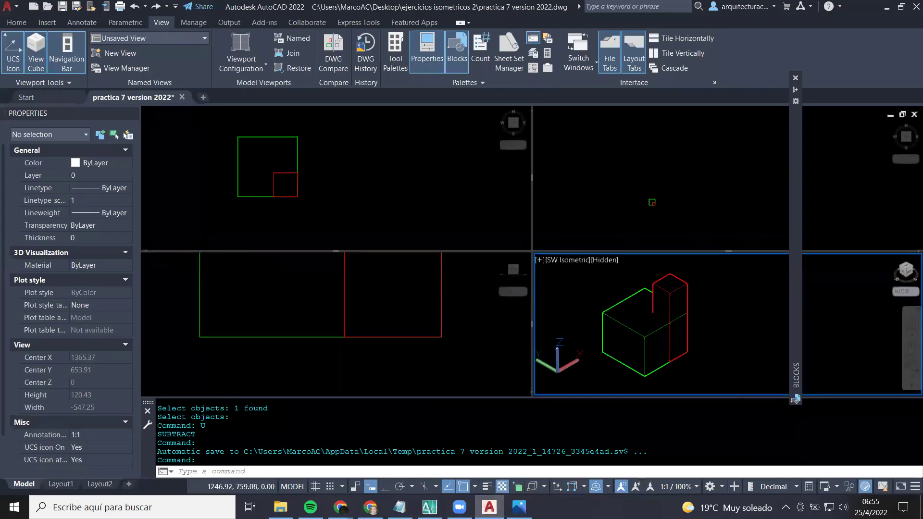
Draw a circle inside the green rectangle in the lower-left elevation viewport
{"action": "left_click", "coordinate": [275, 283]}
{"action": "scroll", "coordinate": [299, 354], "scroll_direction": "down", "scroll_amount": 2}
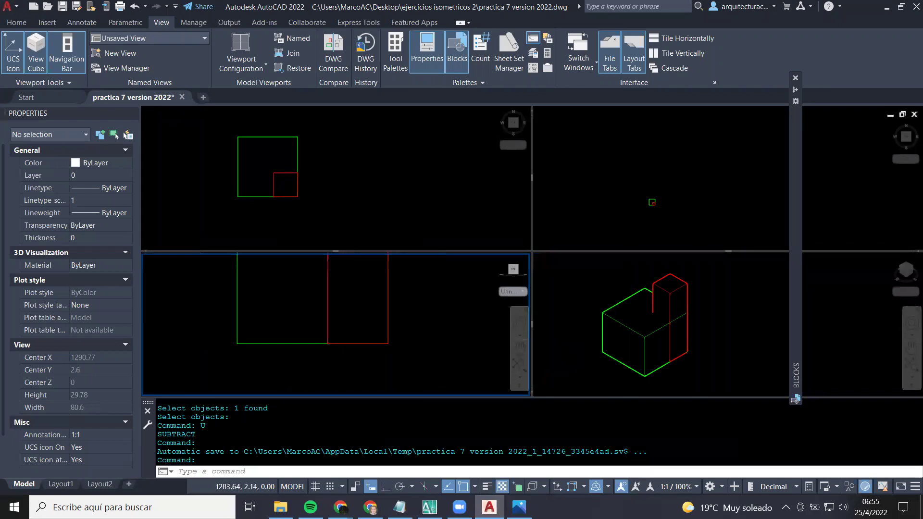
{"action": "middle_click_drag", "start_coordinate": [285, 285], "coordinate": [290, 305]}
{"action": "scroll", "coordinate": [291, 304], "scroll_direction": "down", "scroll_amount": 2}
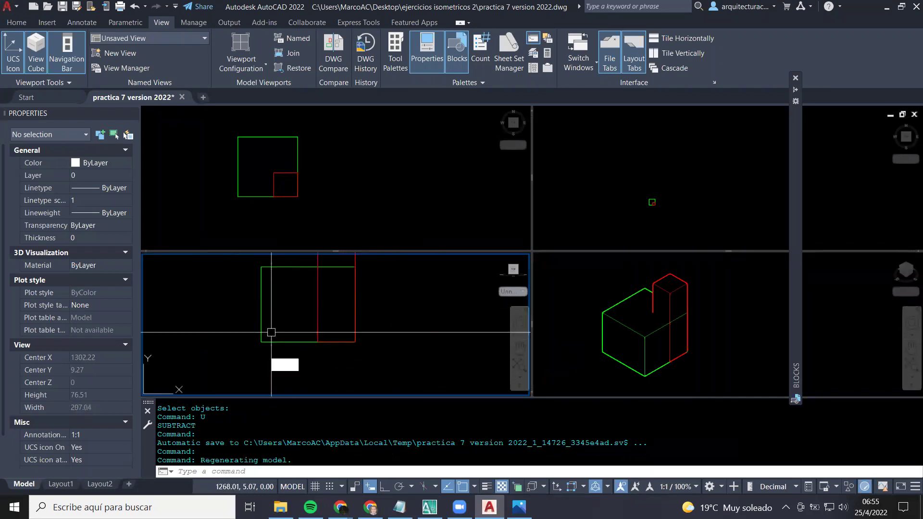
{"action": "type", "text": "c"}
{"action": "key", "text": "Return"}
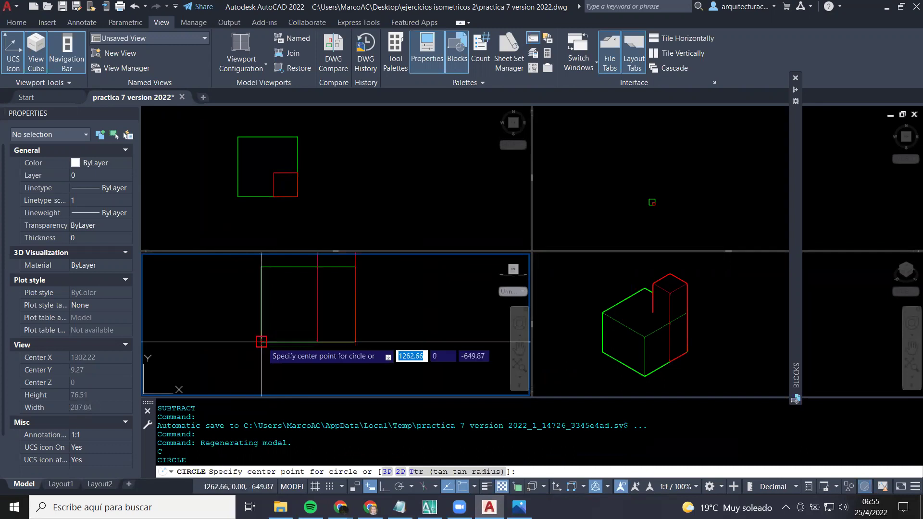
{"action": "key", "text": "Escape"}
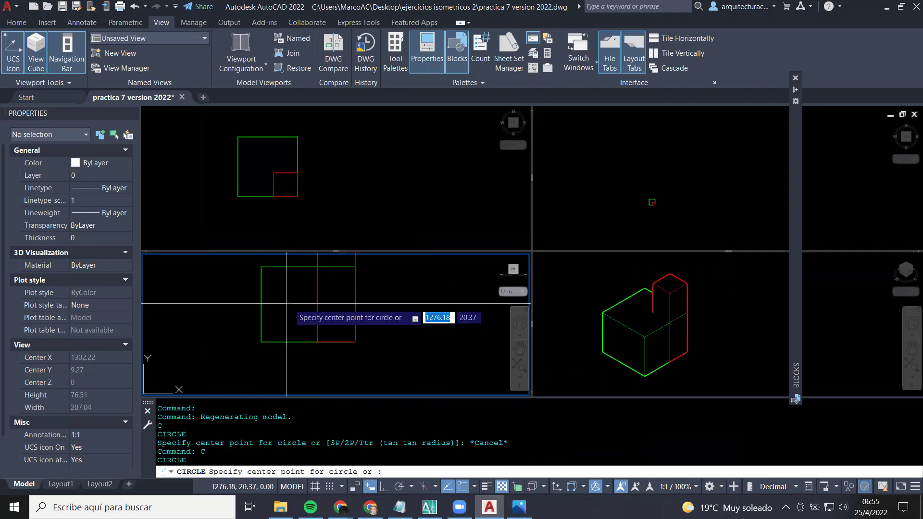
{"action": "left_click", "coordinate": [298, 303]}
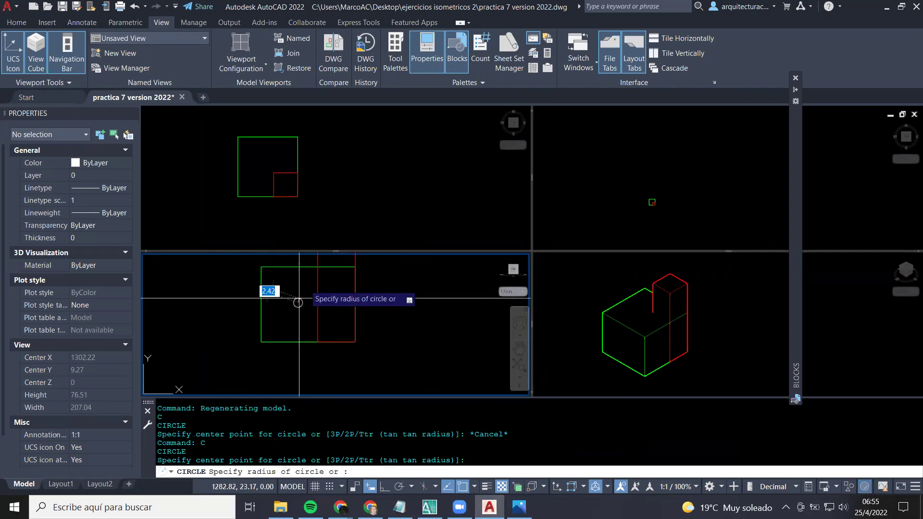
{"action": "left_click", "coordinate": [321, 306]}
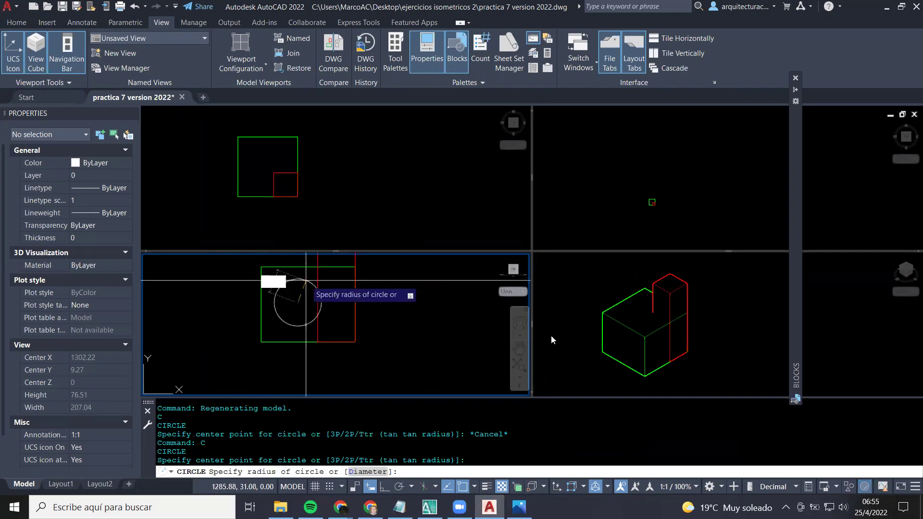
{"action": "left_click", "coordinate": [651, 355]}
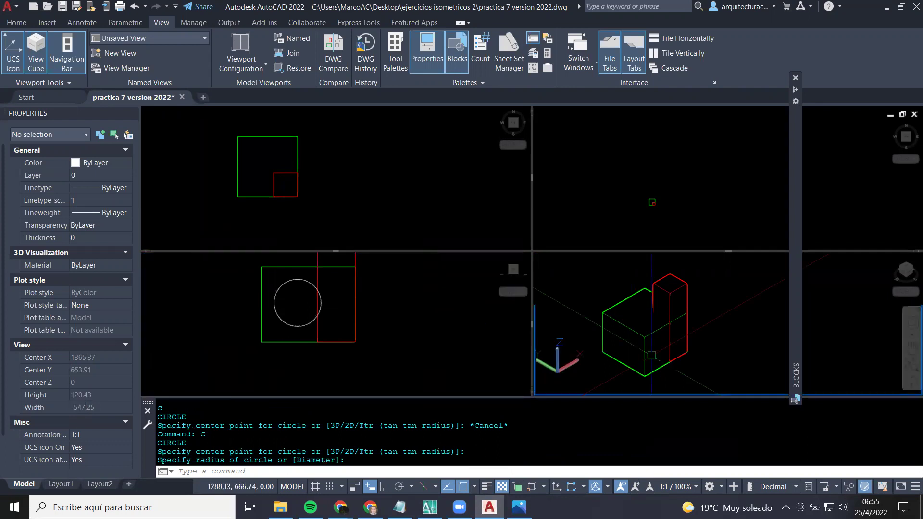
In the top viewport, make a first attempt at moving the circle onto the box
{"action": "scroll", "coordinate": [644, 337], "scroll_direction": "down", "scroll_amount": 5}
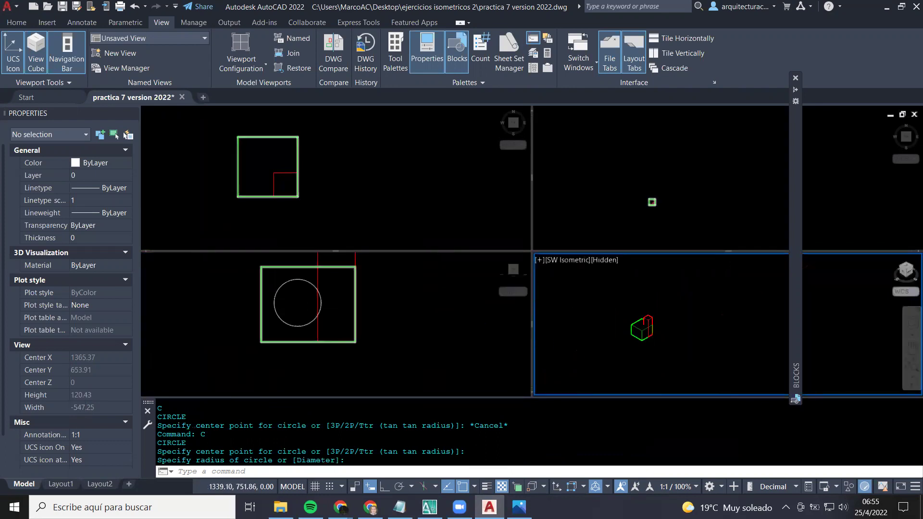
{"action": "left_click", "coordinate": [672, 189]}
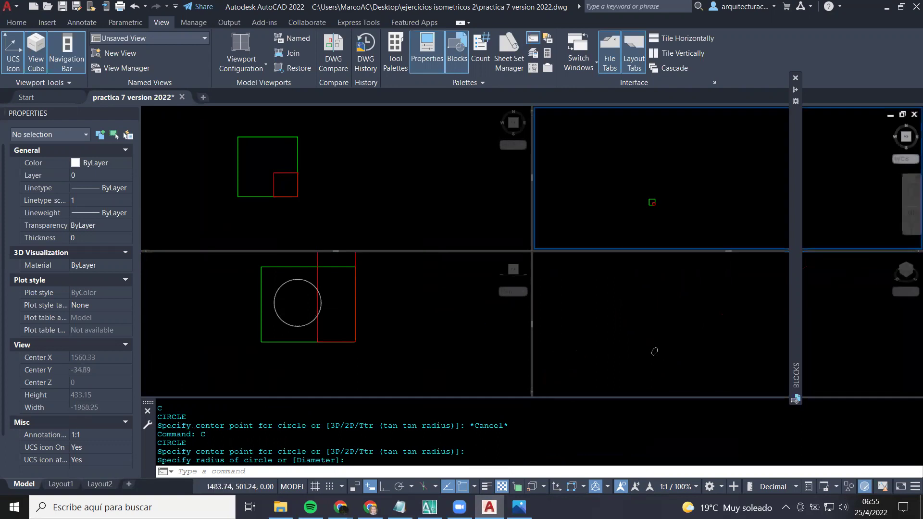
{"action": "middle_click_drag", "start_coordinate": [659, 201], "coordinate": [669, 161]}
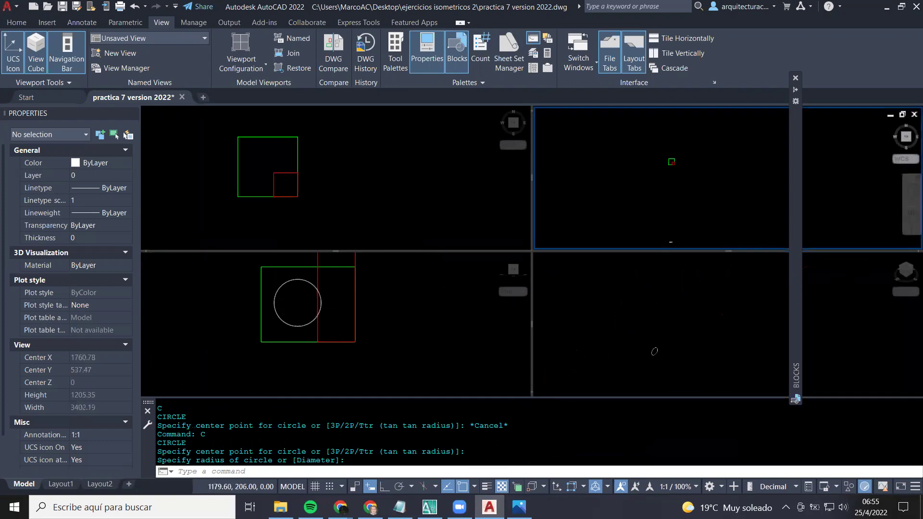
{"action": "scroll", "coordinate": [659, 191], "scroll_direction": "down", "scroll_amount": 2}
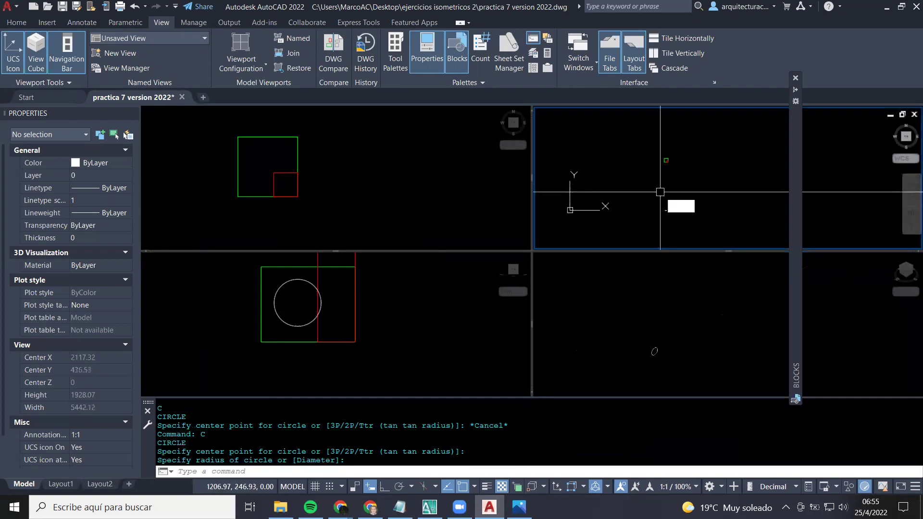
{"action": "type", "text": "m"}
{"action": "key", "text": "Return"}
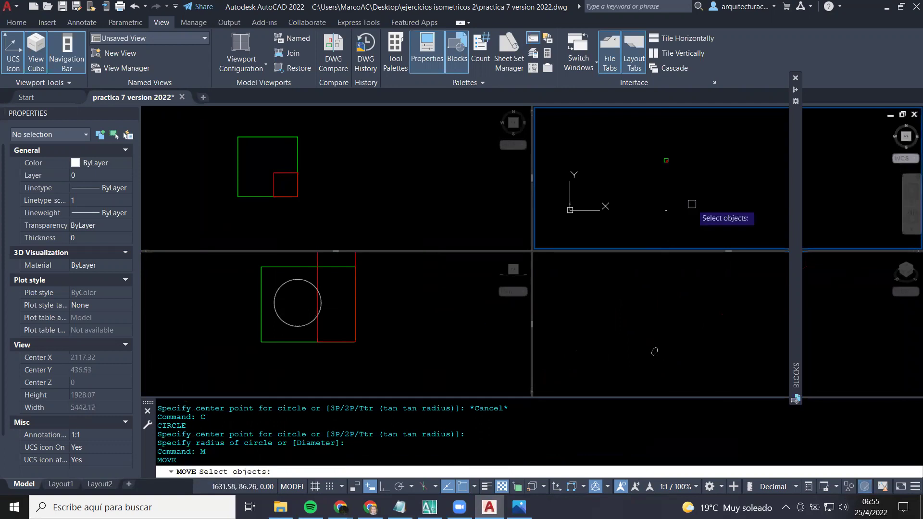
{"action": "left_click", "coordinate": [691, 205]}
{"action": "left_click", "coordinate": [631, 219]}
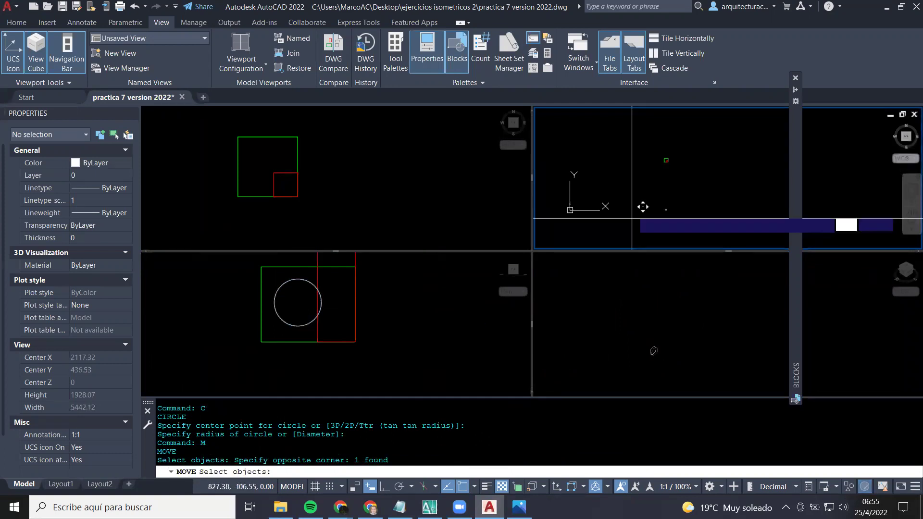
{"action": "key", "text": "Return"}
{"action": "left_click", "coordinate": [631, 218]}
{"action": "left_click", "coordinate": [635, 187]}
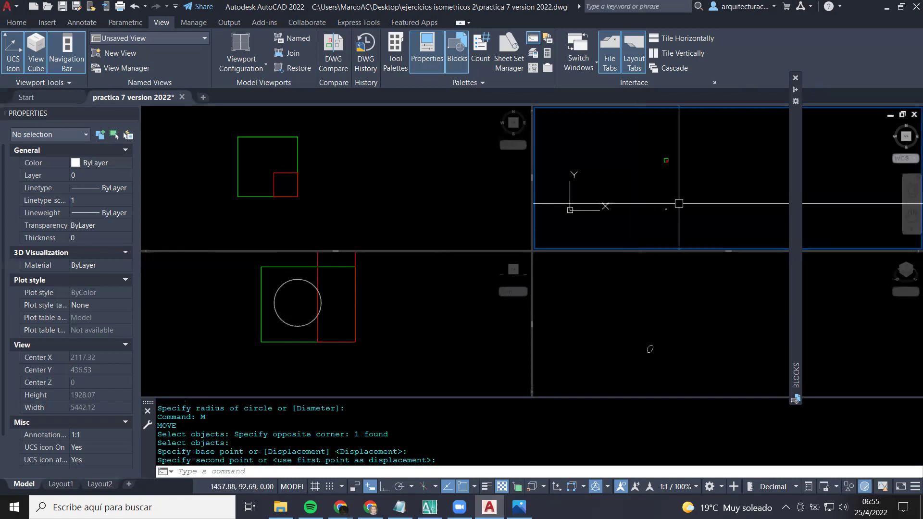
Move the circle with Ortho (F8) on so it sits against the green box's front face
{"action": "type", "text": "m"}
{"action": "key", "text": "Return"}
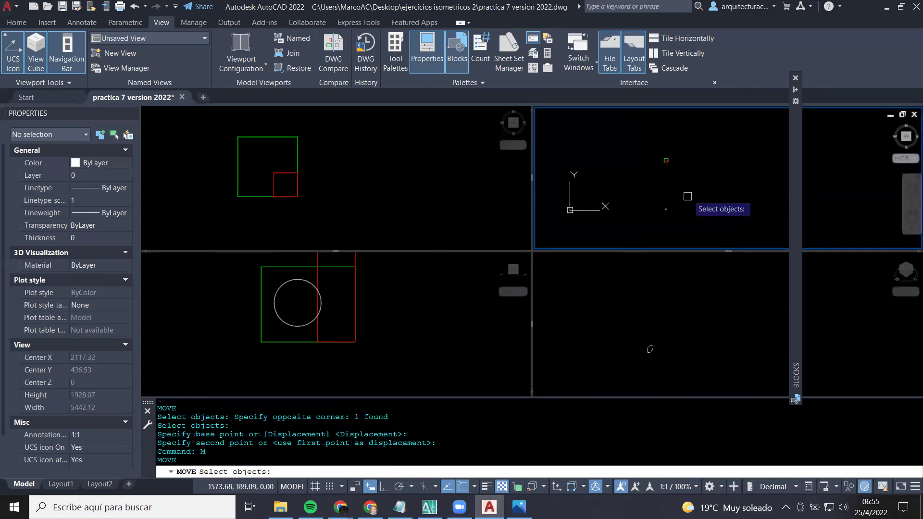
{"action": "left_click", "coordinate": [687, 196]}
{"action": "left_click", "coordinate": [644, 217]}
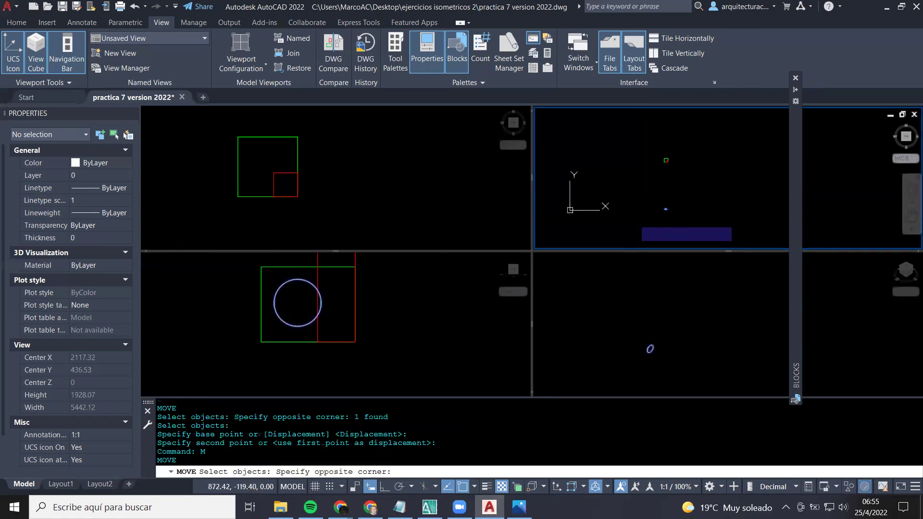
{"action": "key", "text": "Return"}
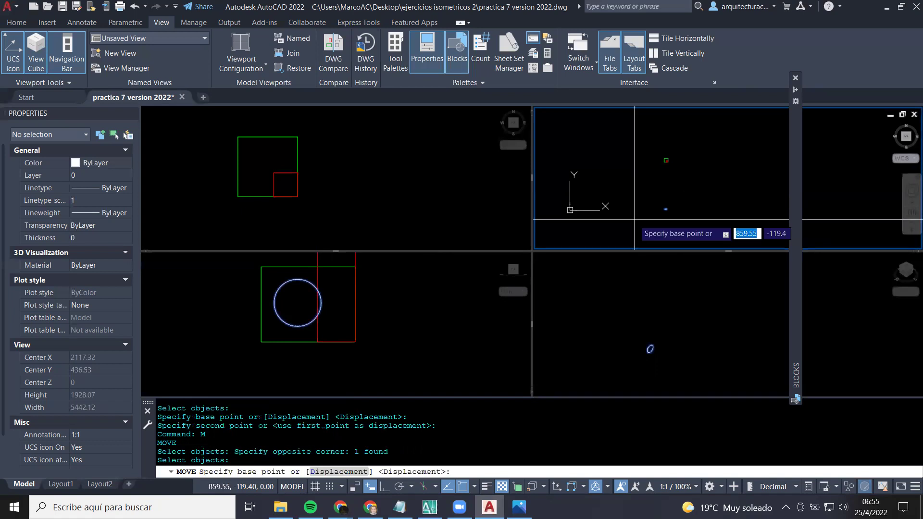
{"action": "left_click", "coordinate": [634, 219]}
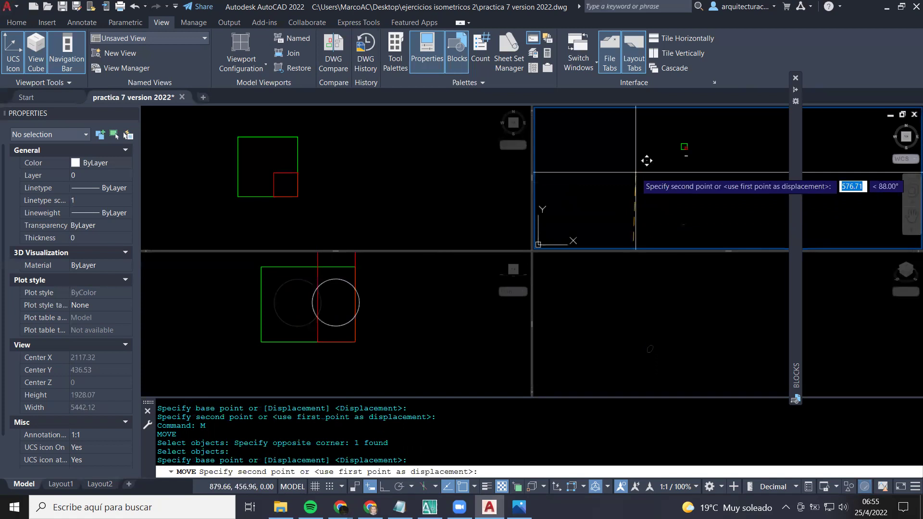
{"action": "key", "text": "F8"}
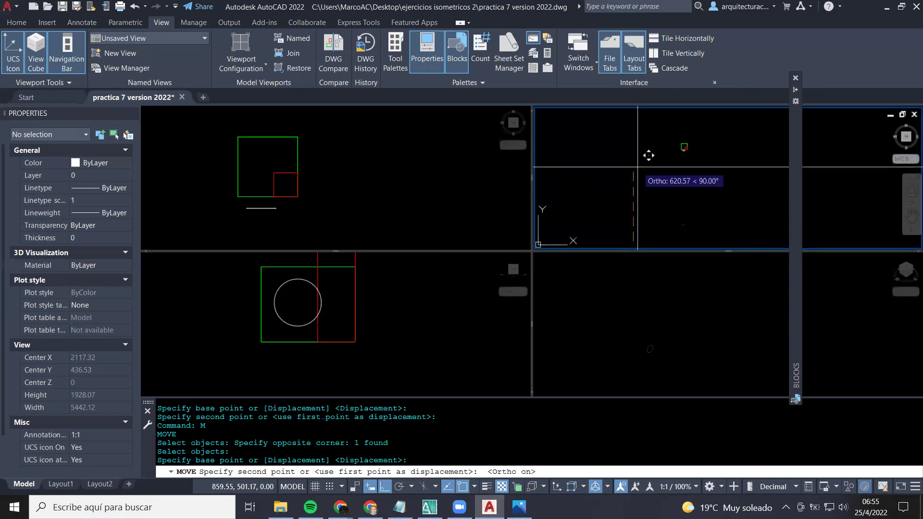
{"action": "left_click", "coordinate": [688, 155]}
Recentre the box in the isometric viewport and turn on Object Snap Tracking (F11)
{"action": "scroll", "coordinate": [688, 155], "scroll_direction": "up", "scroll_amount": 5}
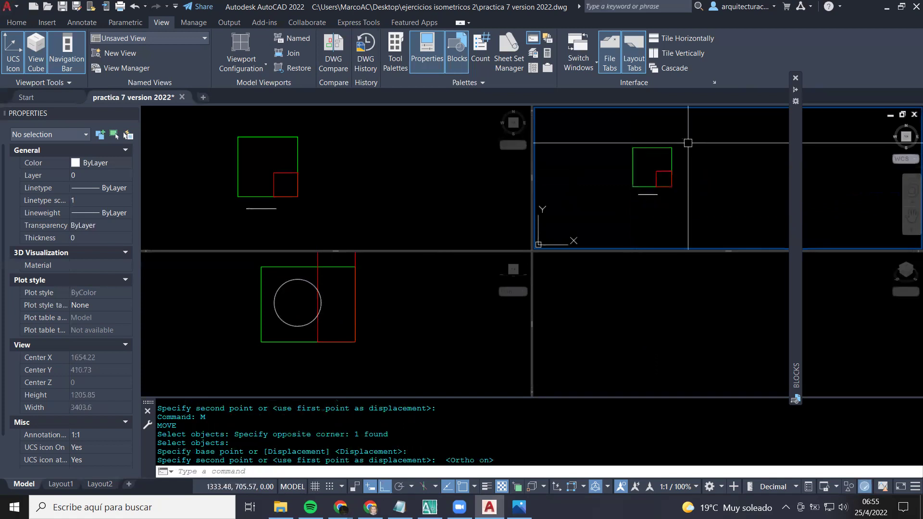
{"action": "left_click", "coordinate": [649, 325]}
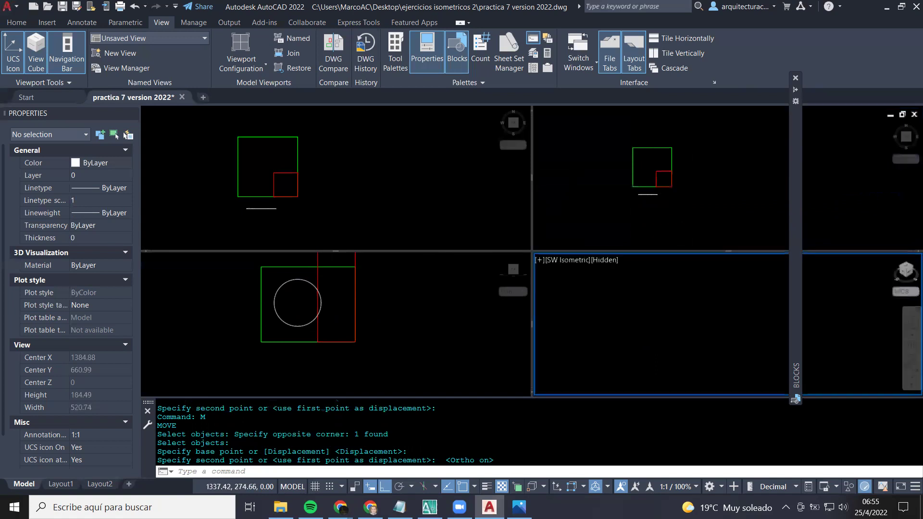
{"action": "scroll", "coordinate": [589, 306], "scroll_direction": "up", "scroll_amount": 4}
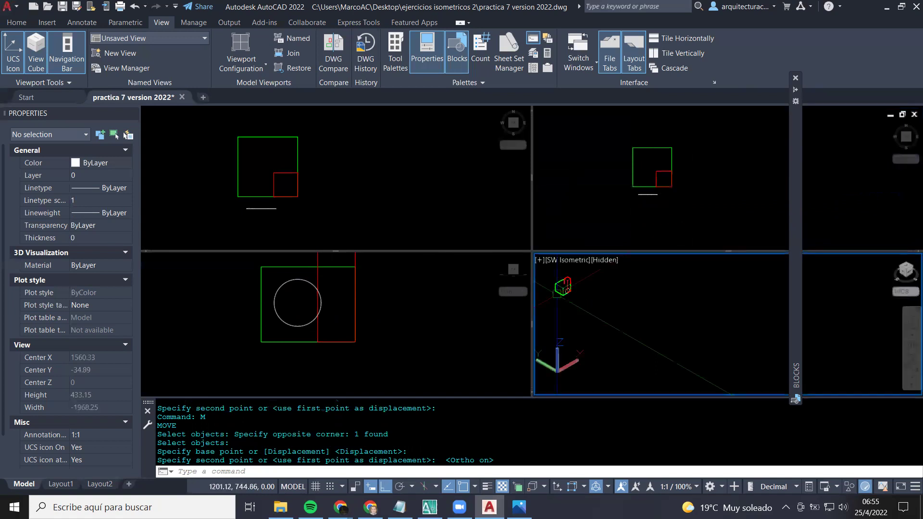
{"action": "scroll", "coordinate": [567, 291], "scroll_direction": "up", "scroll_amount": 3}
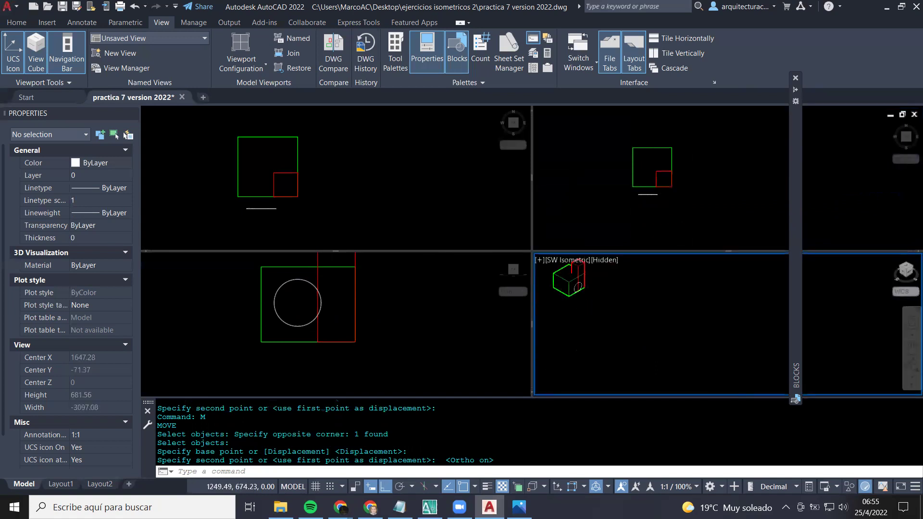
{"action": "scroll", "coordinate": [572, 289], "scroll_direction": "up", "scroll_amount": 3}
{"action": "scroll", "coordinate": [572, 288], "scroll_direction": "down", "scroll_amount": 2}
{"action": "middle_click_drag", "start_coordinate": [581, 279], "coordinate": [631, 331]}
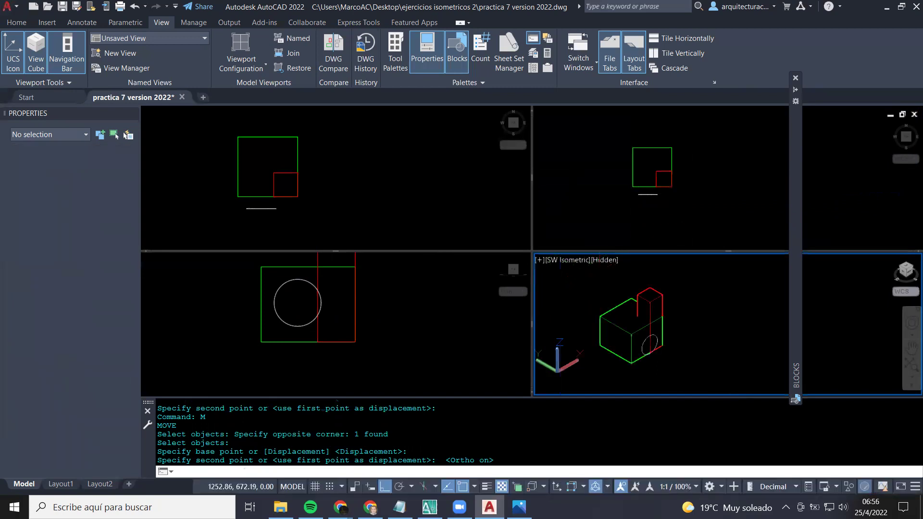
{"action": "key", "text": "Return"}
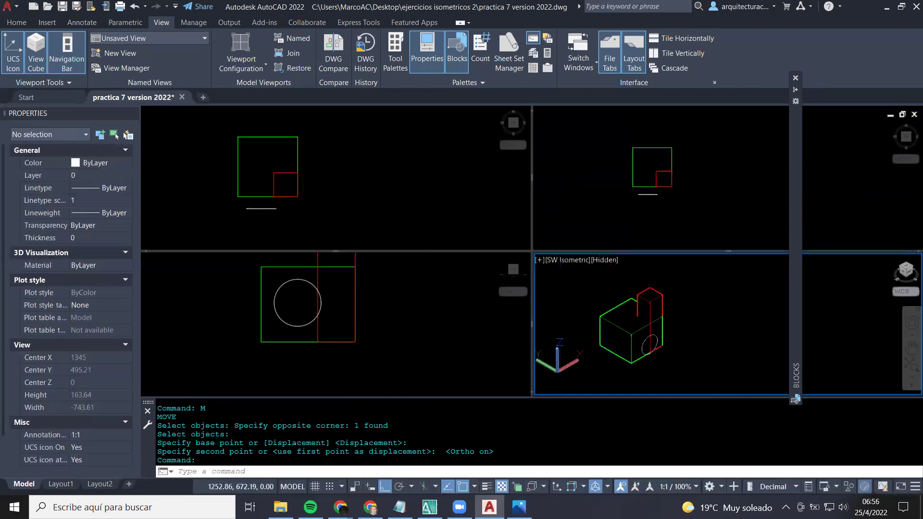
{"action": "key", "text": "F11"}
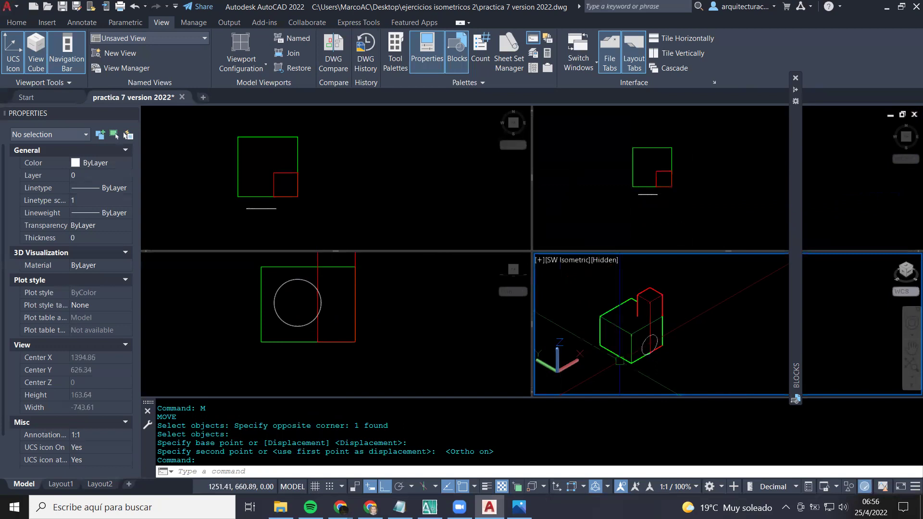
{"action": "scroll", "coordinate": [619, 360], "scroll_direction": "up", "scroll_amount": 2}
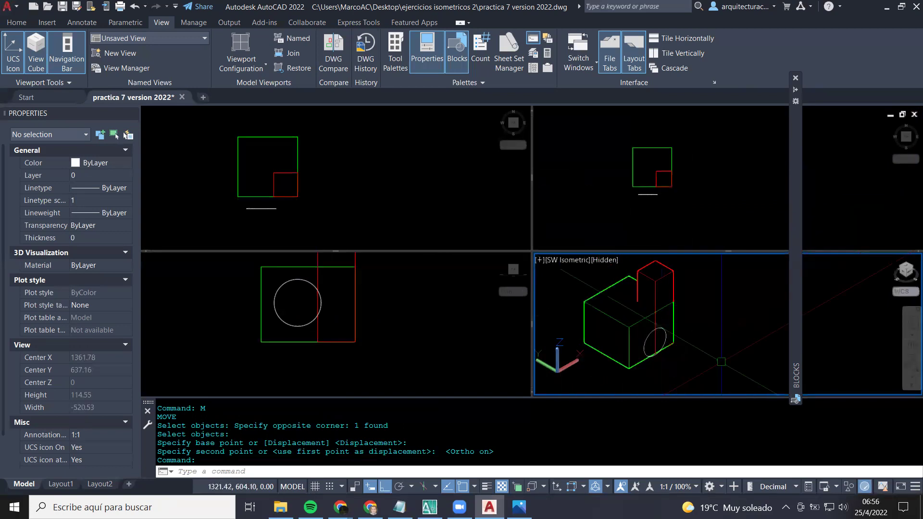
Extrude the circle 70 units into a cylinder passing through the green box
{"action": "type", "text": "ext"}
{"action": "key", "text": "Return"}
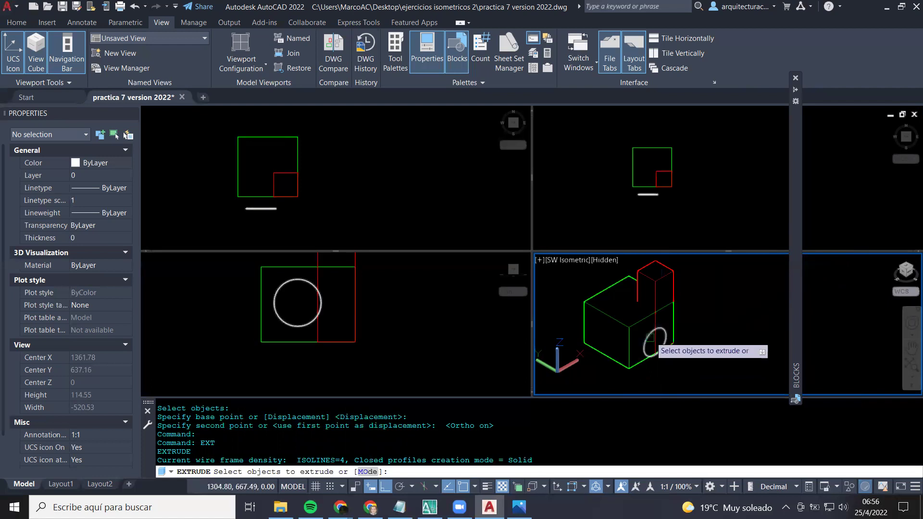
{"action": "left_click", "coordinate": [652, 344]}
{"action": "right_click", "coordinate": [650, 338]}
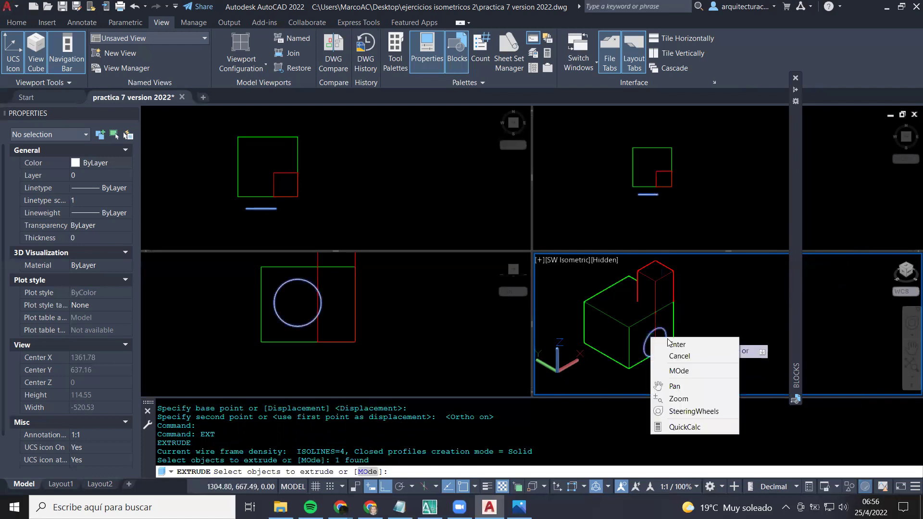
{"action": "left_click", "coordinate": [677, 344]}
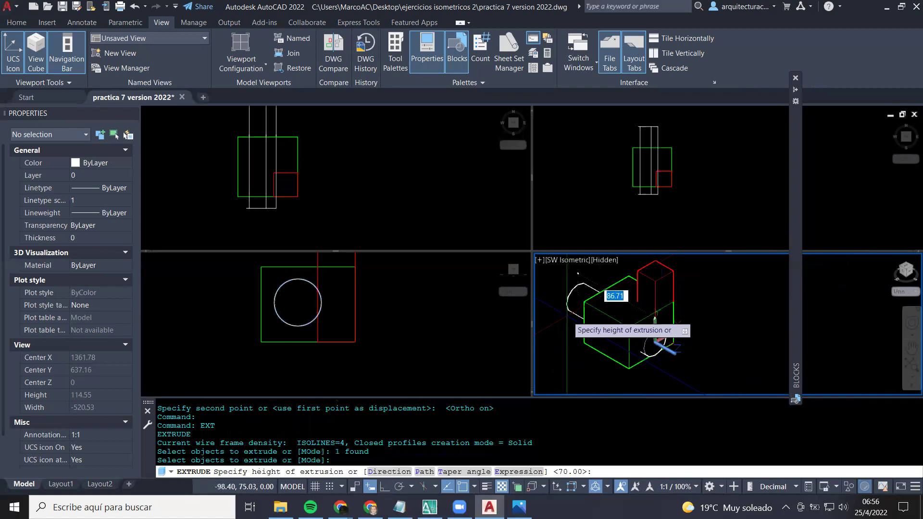
{"action": "key", "text": "BackSpace"}
{"action": "type", "text": "70"}
{"action": "key", "text": "Return"}
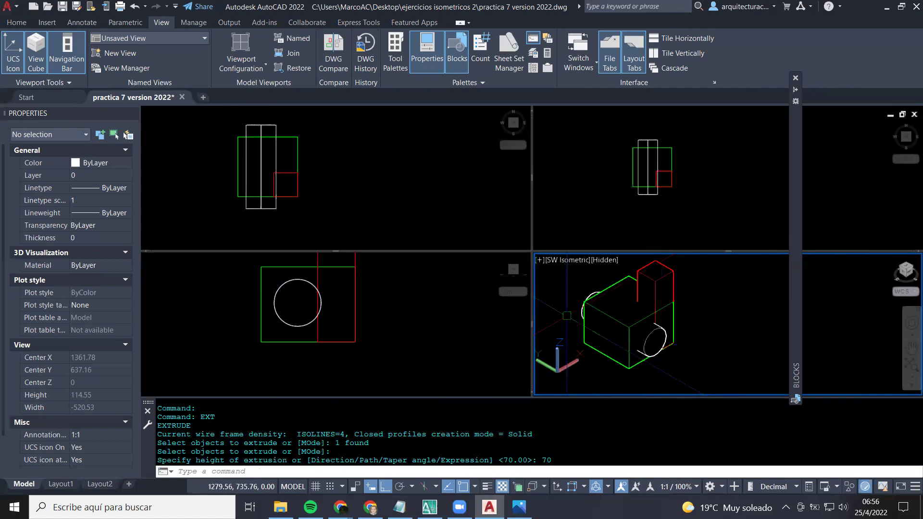
{"action": "type", "text": "sub"}
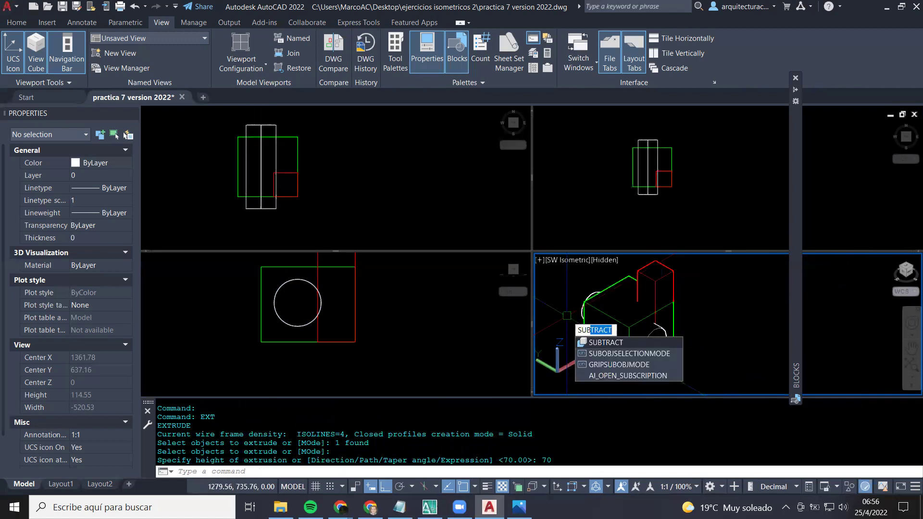
Subtract the red block and the cylinder from the green box, then pan to inspect the result
{"action": "key", "text": "Return"}
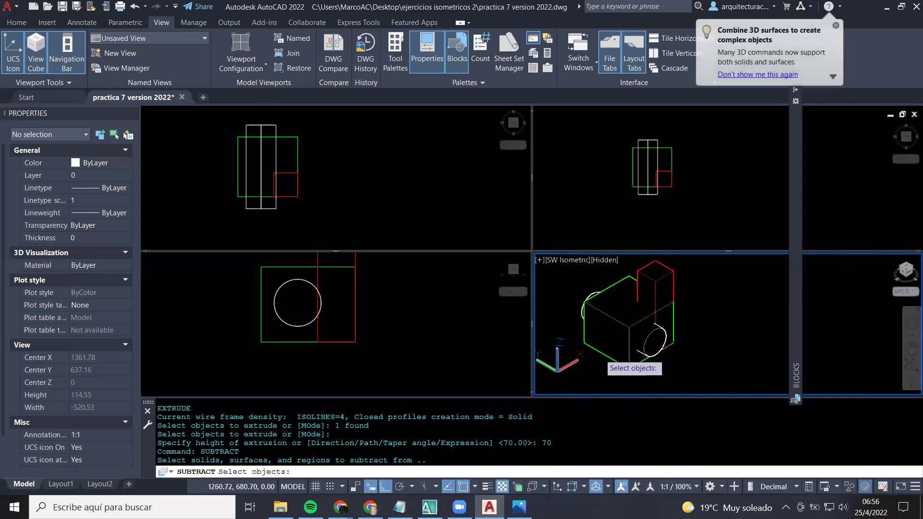
{"action": "left_click", "coordinate": [600, 353]}
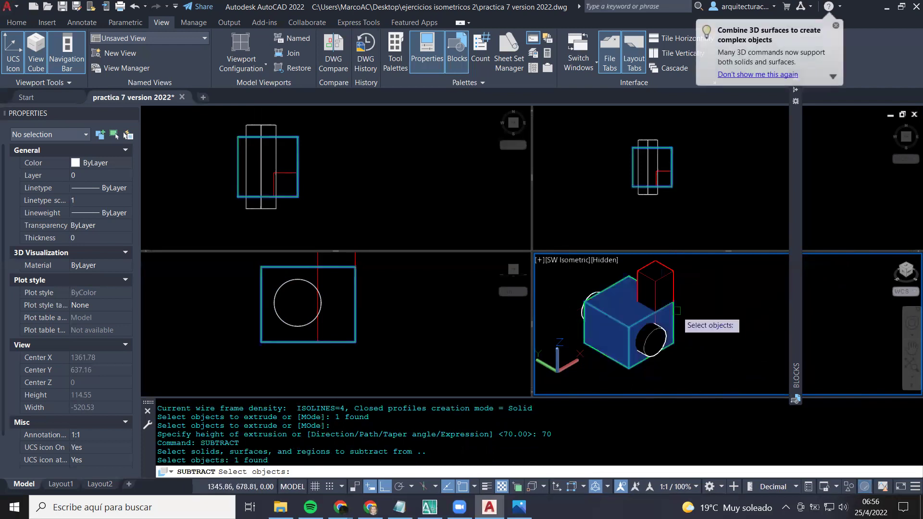
{"action": "key", "text": "Return"}
{"action": "left_click", "coordinate": [673, 288]}
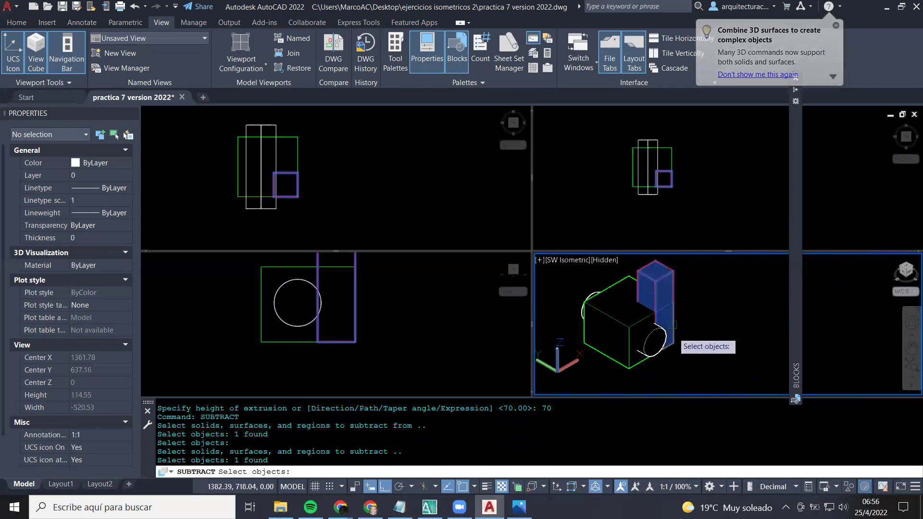
{"action": "left_click", "coordinate": [665, 352]}
{"action": "key", "text": "Return"}
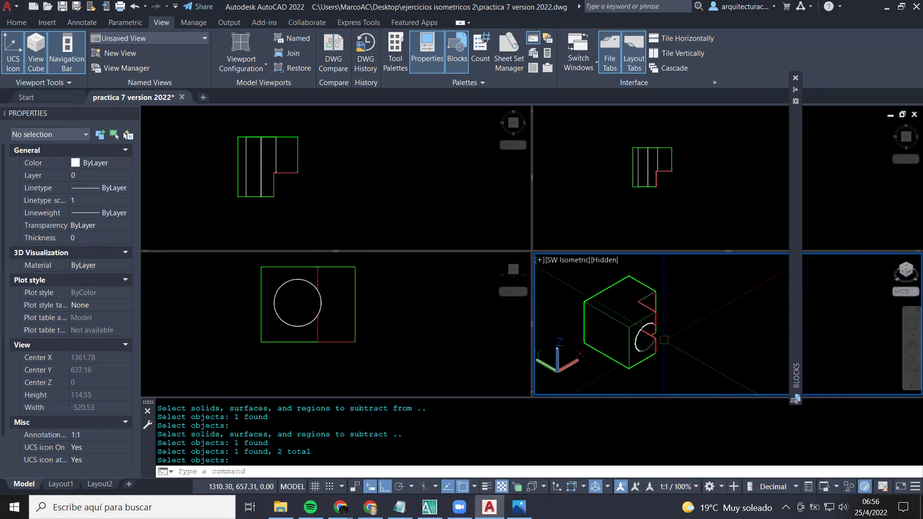
{"action": "scroll", "coordinate": [664, 339], "scroll_direction": "up", "scroll_amount": 2}
{"action": "middle_click_drag", "start_coordinate": [678, 338], "coordinate": [693, 333]}
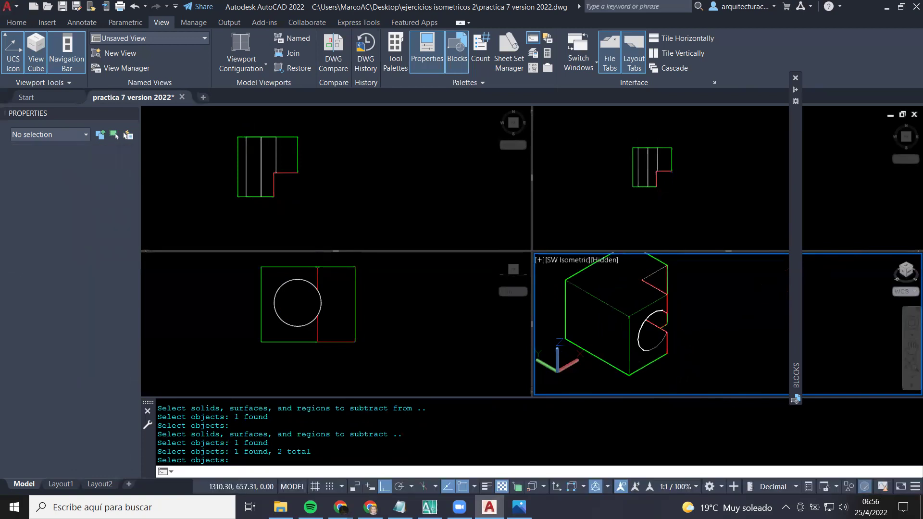
{"action": "key", "text": "Return"}
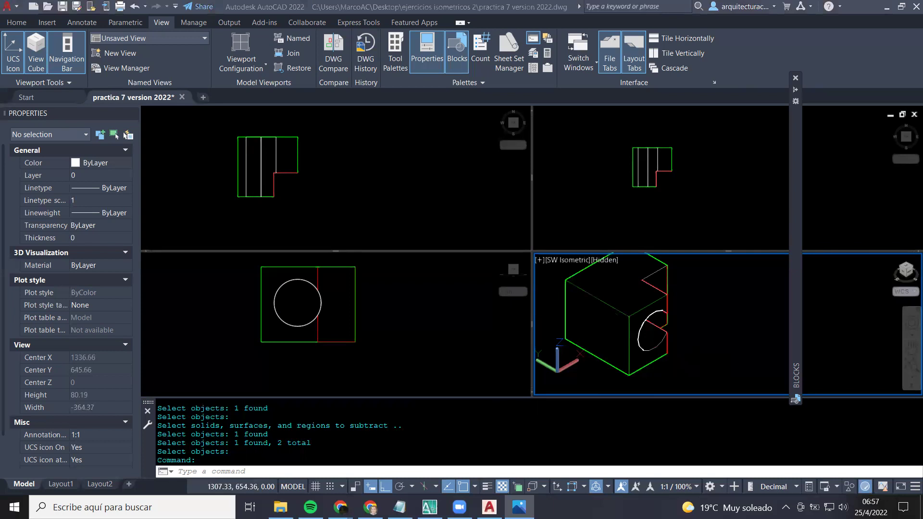
View the reference drawing zoomed in Photos, then bring up the 'ejercicios isometricos 2' folder
{"action": "left_click", "coordinate": [518, 507]}
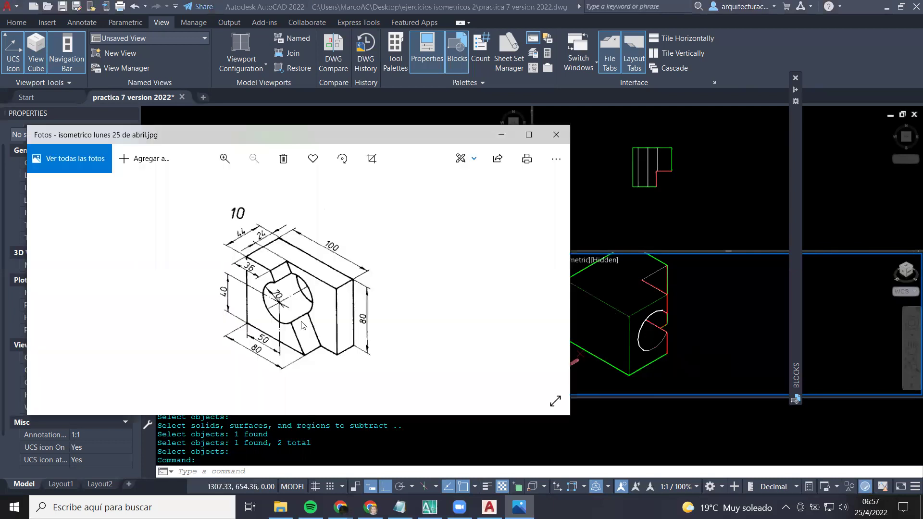
{"action": "scroll", "coordinate": [301, 324], "scroll_direction": "up", "scroll_amount": 2}
{"action": "scroll", "coordinate": [301, 325], "scroll_direction": "down", "scroll_amount": 1}
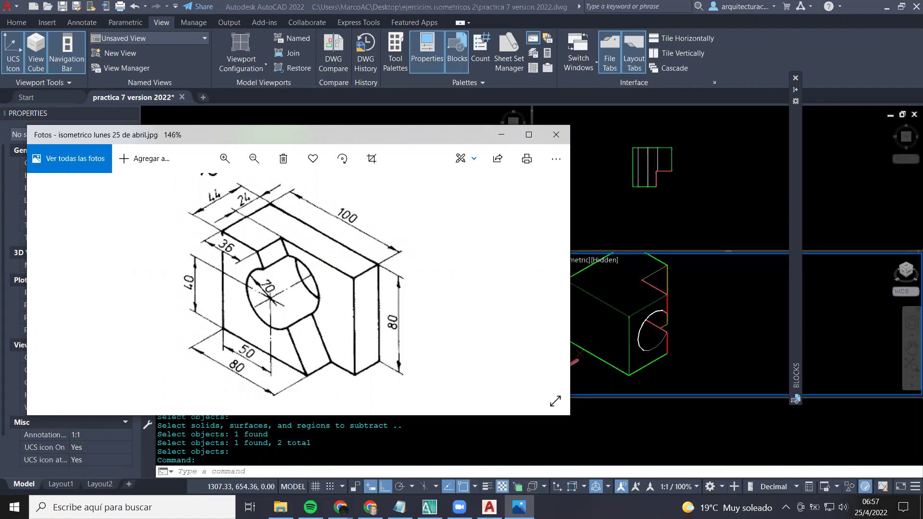
{"action": "left_click", "coordinate": [281, 507]}
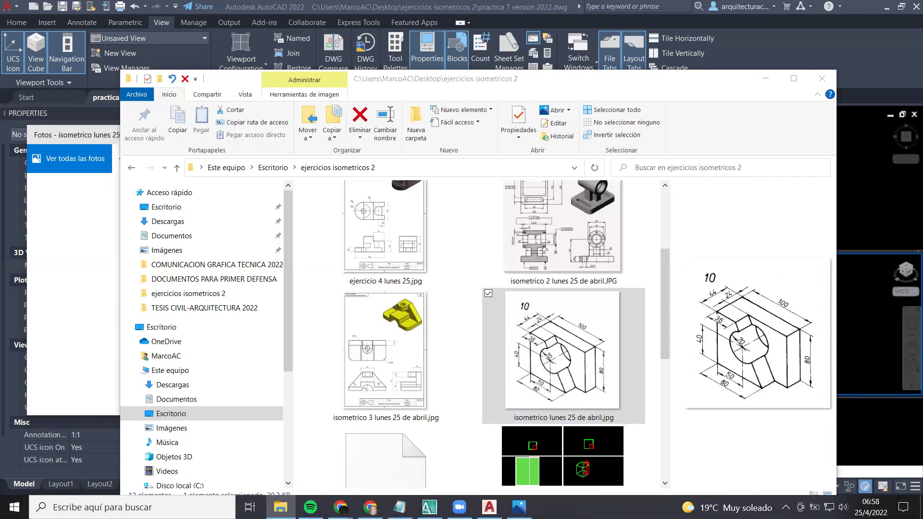
Press Ctrl+Z with File Explorer active, leaving the reference drawing in front of AutoCAD
{"action": "key", "text": "ctrl+z"}
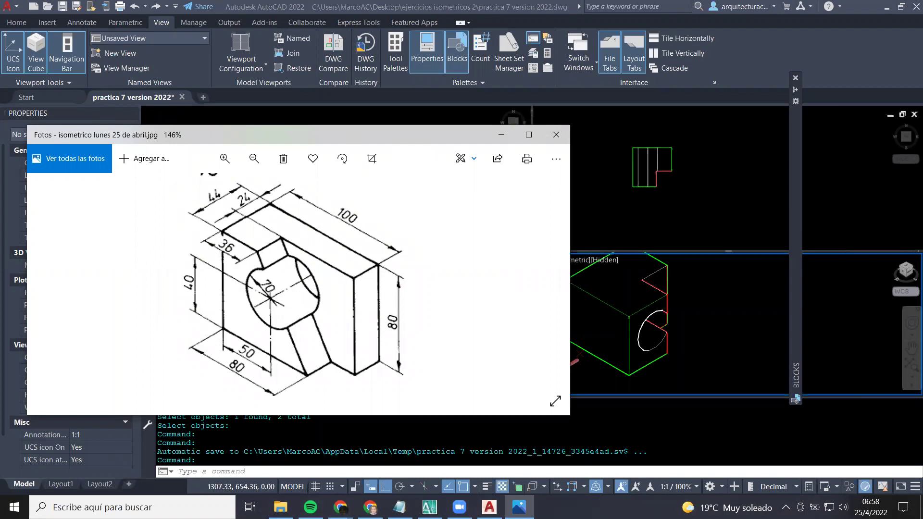
Minimize the Photos reference drawing from its taskbar icon
{"action": "left_click", "coordinate": [489, 507]}
{"action": "mouse_move", "coordinate": [370, 507]}
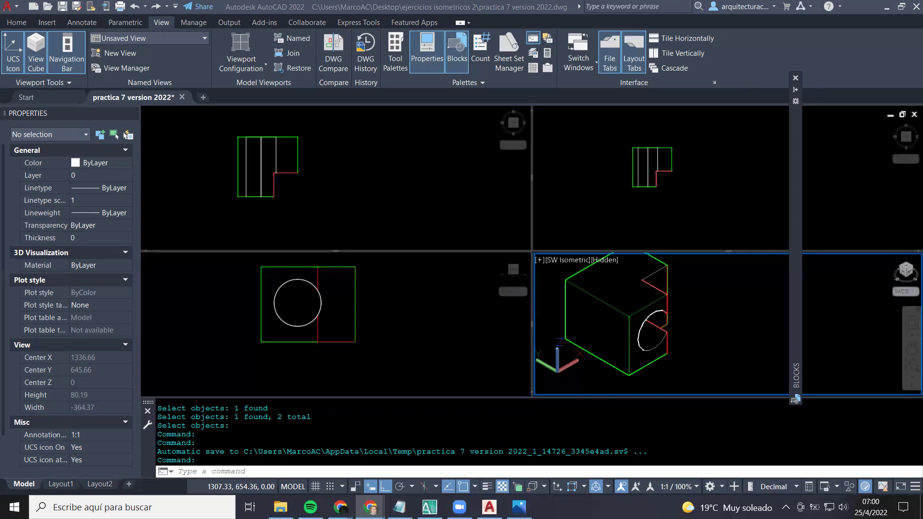
Restore the reference drawing, move the Photos window up-left and zoom it to 161%
{"action": "key", "text": "alt+Tab"}
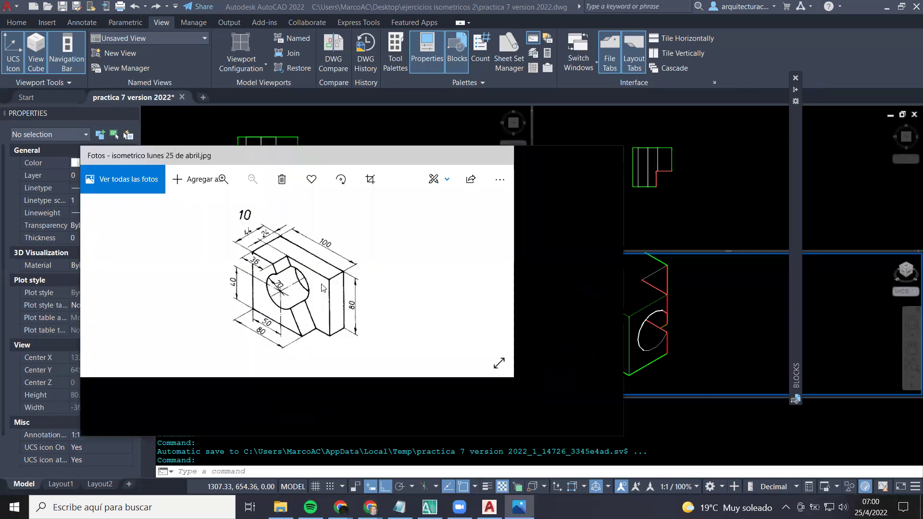
{"action": "scroll", "coordinate": [361, 304], "scroll_direction": "up", "scroll_amount": 2}
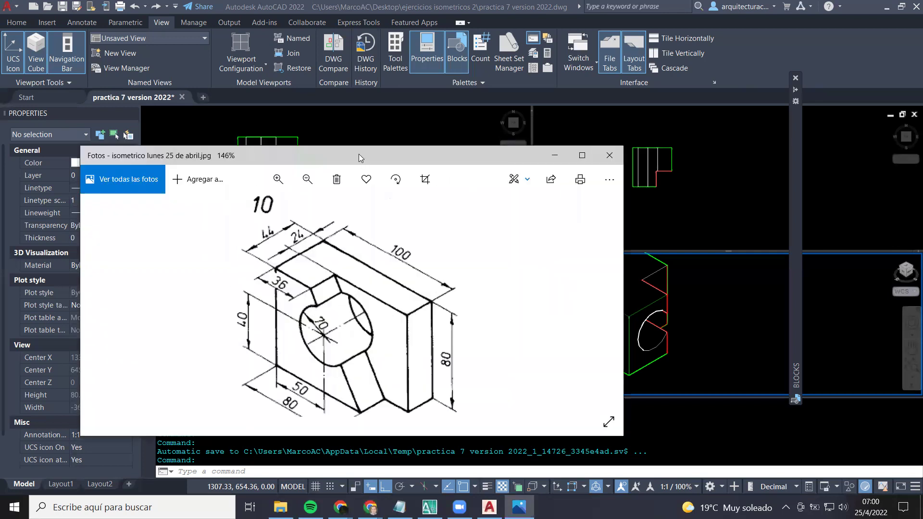
{"action": "left_click_drag", "start_coordinate": [358, 154], "coordinate": [322, 83]}
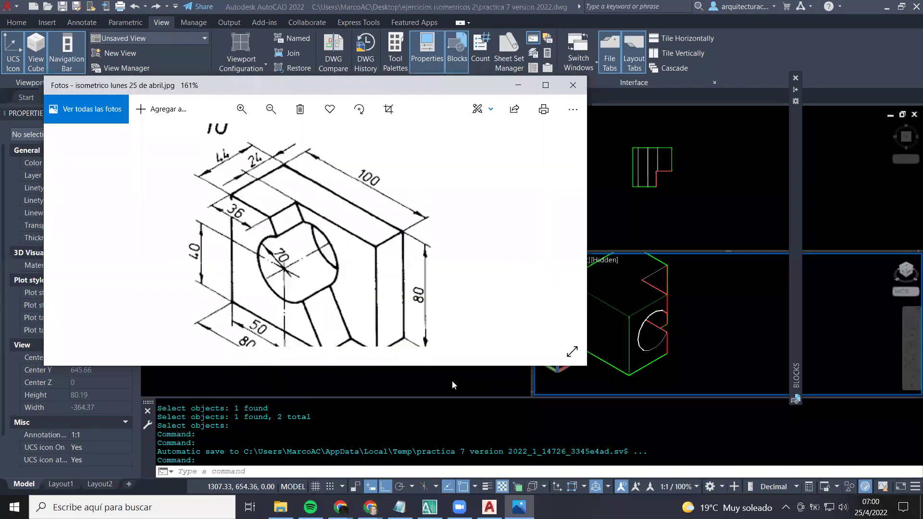
{"action": "scroll", "coordinate": [309, 239], "scroll_direction": "down", "scroll_amount": 3}
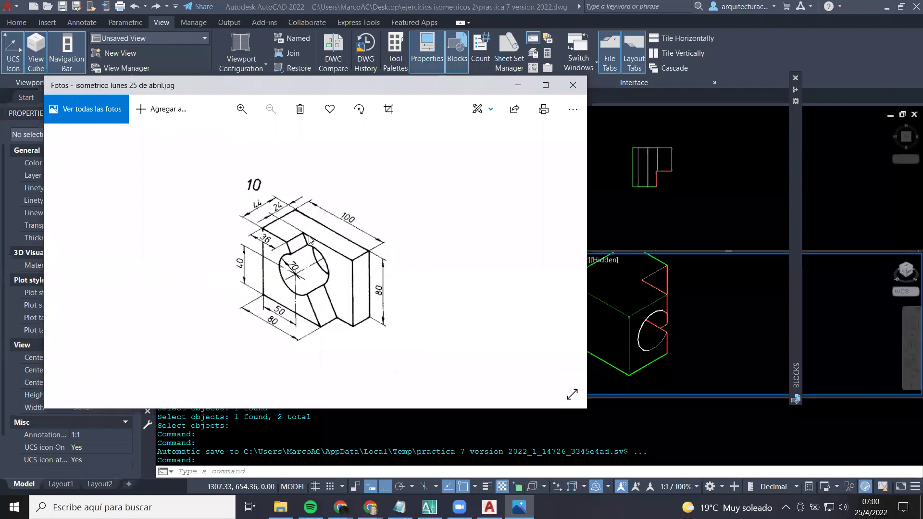
{"action": "scroll", "coordinate": [309, 238], "scroll_direction": "up", "scroll_amount": 1}
{"action": "scroll", "coordinate": [309, 238], "scroll_direction": "up", "scroll_amount": 1}
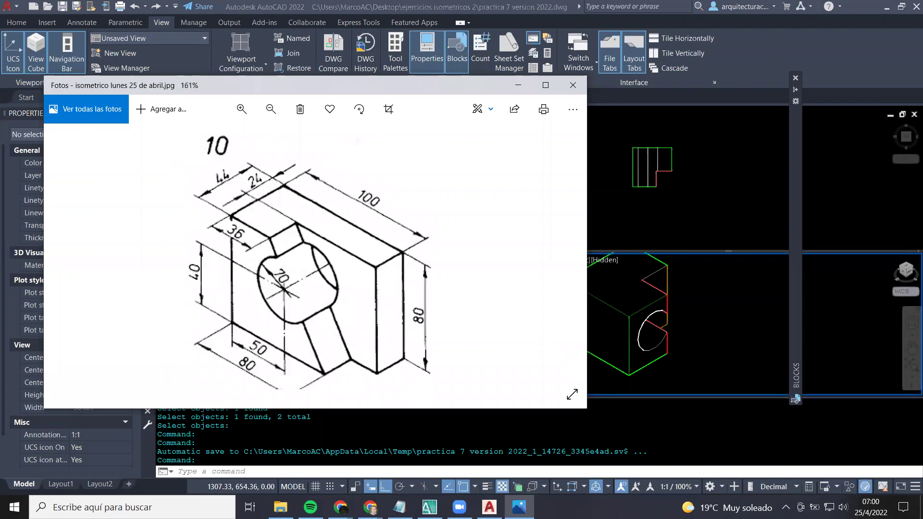
{"action": "key", "text": "alt+Tab"}
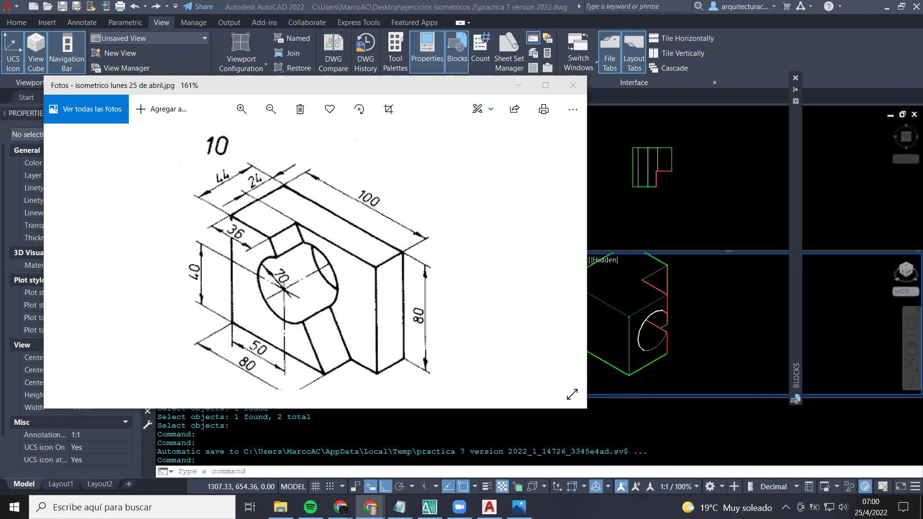
Switch back to the enlarged reference drawing of the 100 × 80 notched block in Photos
{"action": "key", "text": "alt+Tab"}
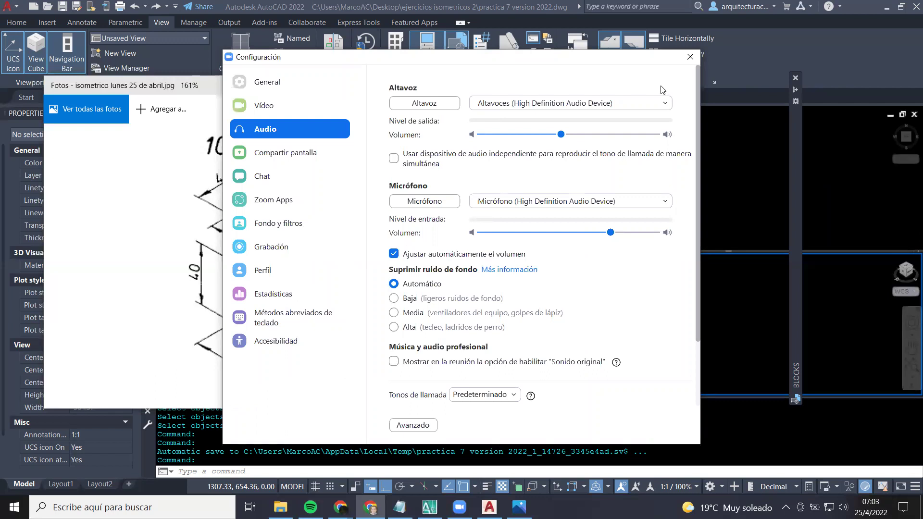
Close Zoom's Configuración audio settings window to reveal the reference drawing and AutoCAD model
{"action": "left_click", "coordinate": [691, 57]}
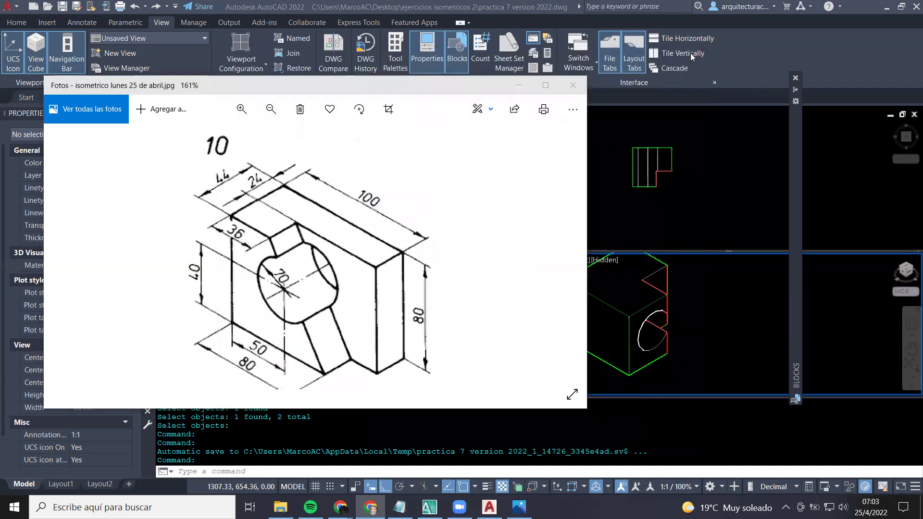